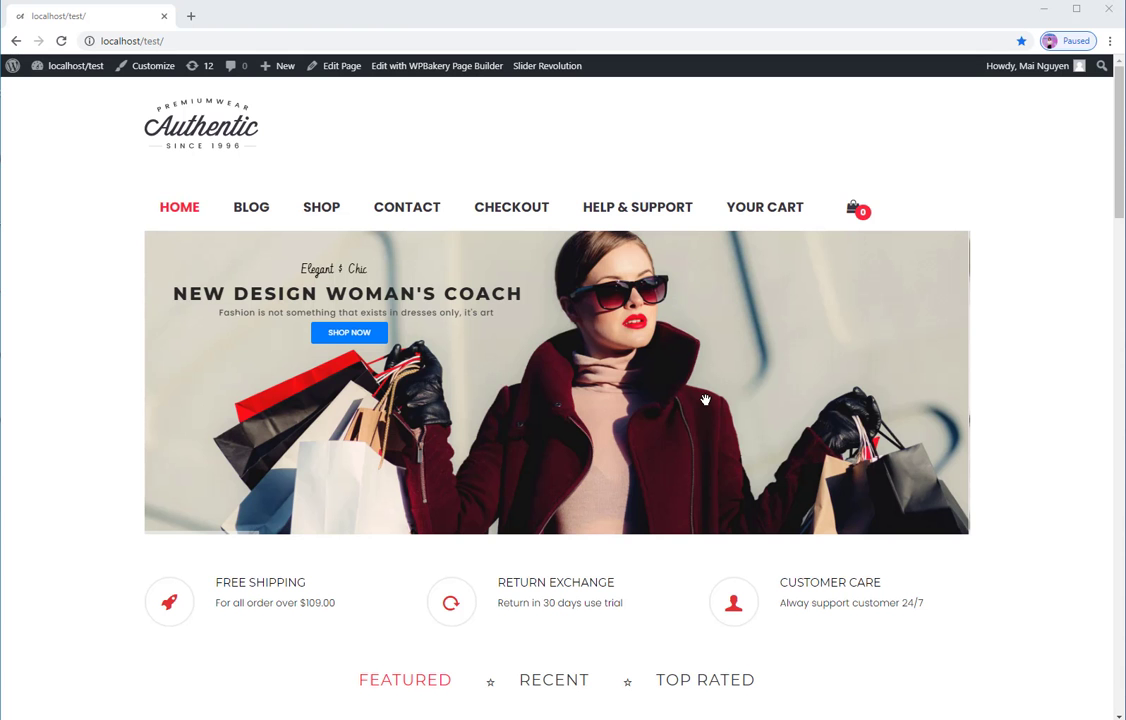
- Scroll down and back up through the storefront Shop page's six products
scroll(705, 398, "down", 2)
scroll(700, 405, "down", 1)
scroll(600, 430, "up", 1)
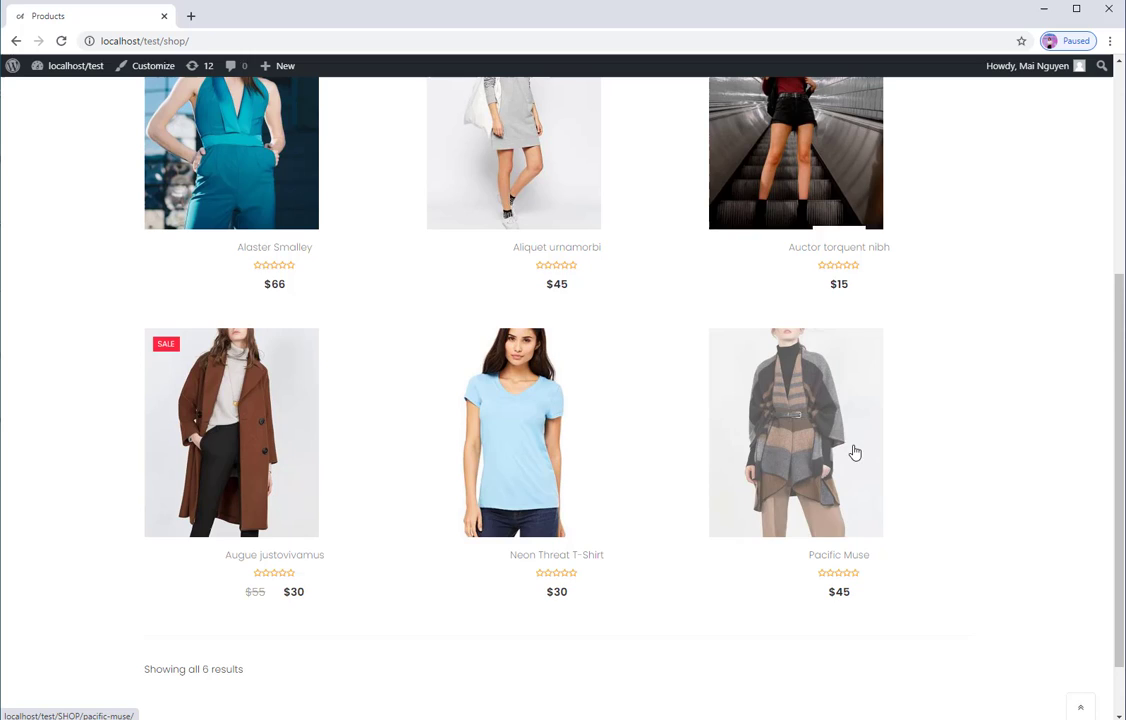
scroll(686, 526, "up", 3)
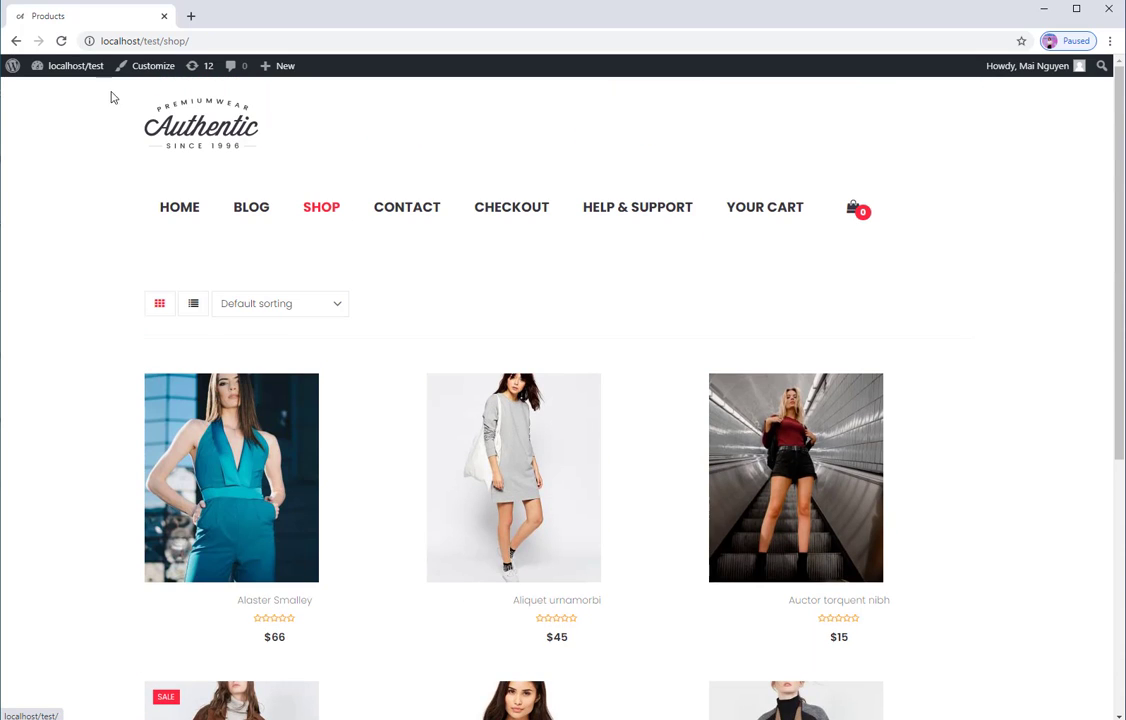
- From the dashboard, choose the Free Shipping Bar zip file under Plugins > Add New > Upload Plugin
left_click(52, 91)
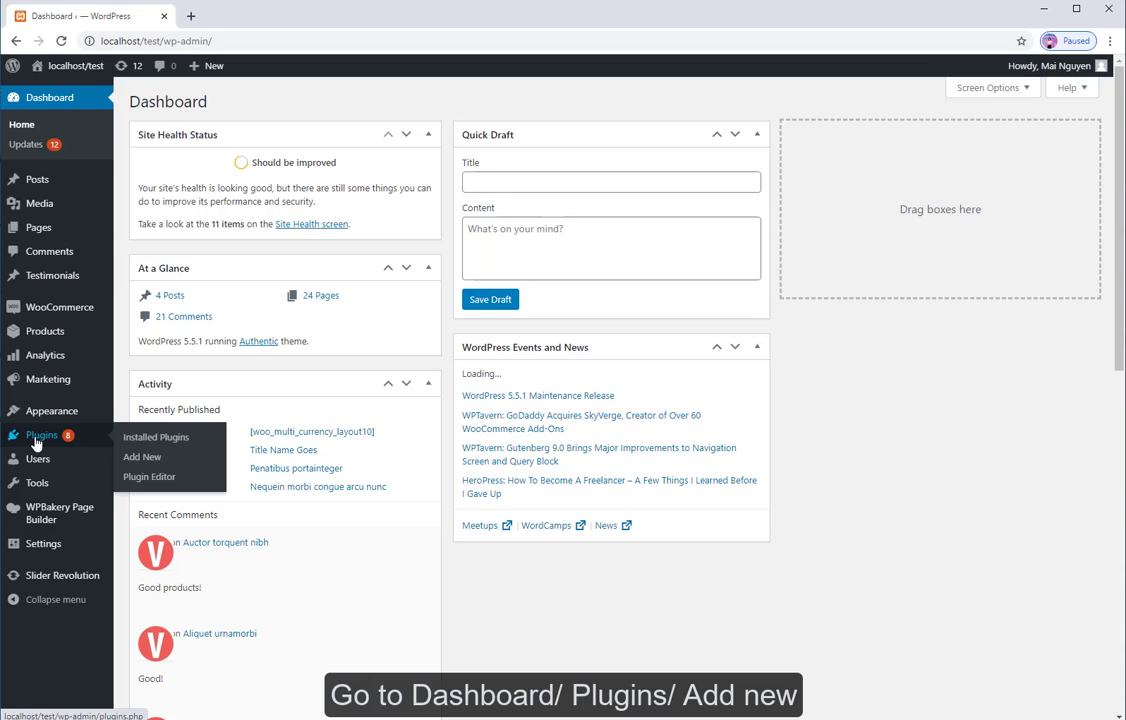
left_click(143, 456)
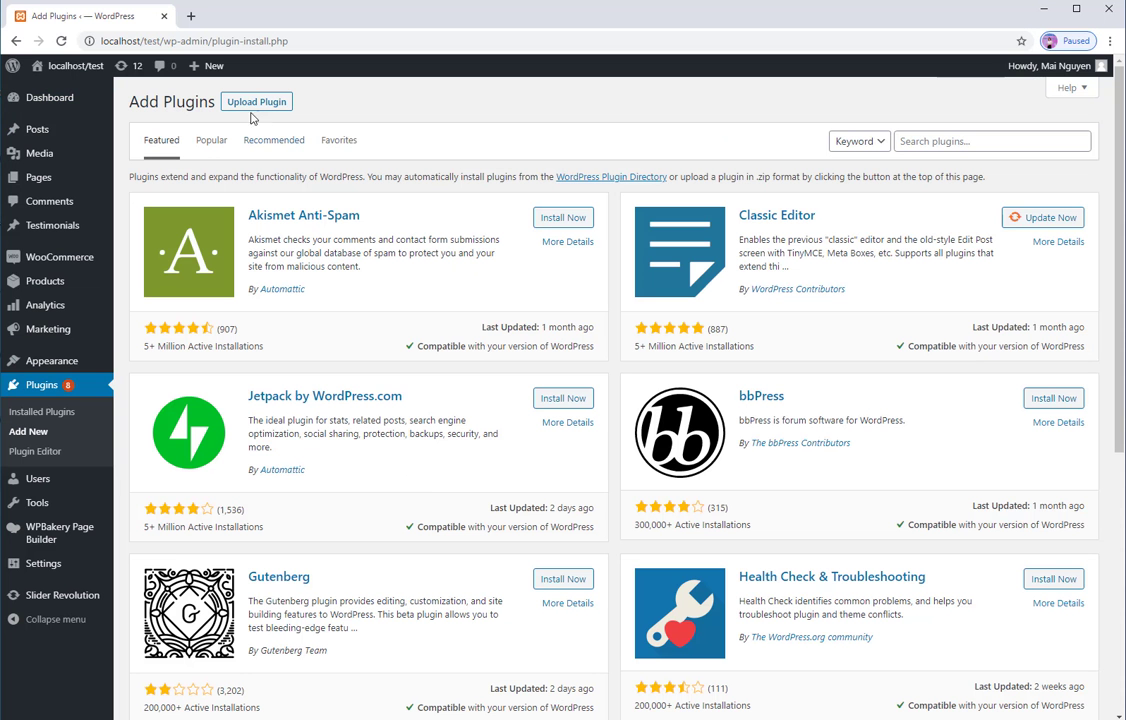
left_click(252, 102)
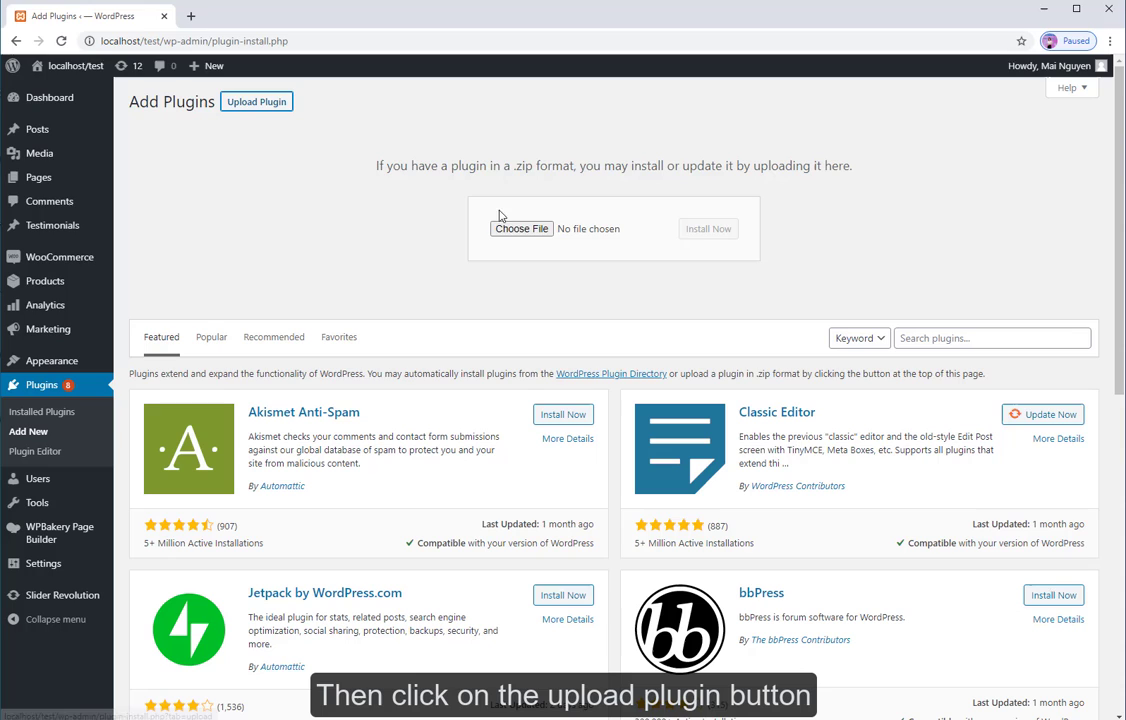
left_click(522, 229)
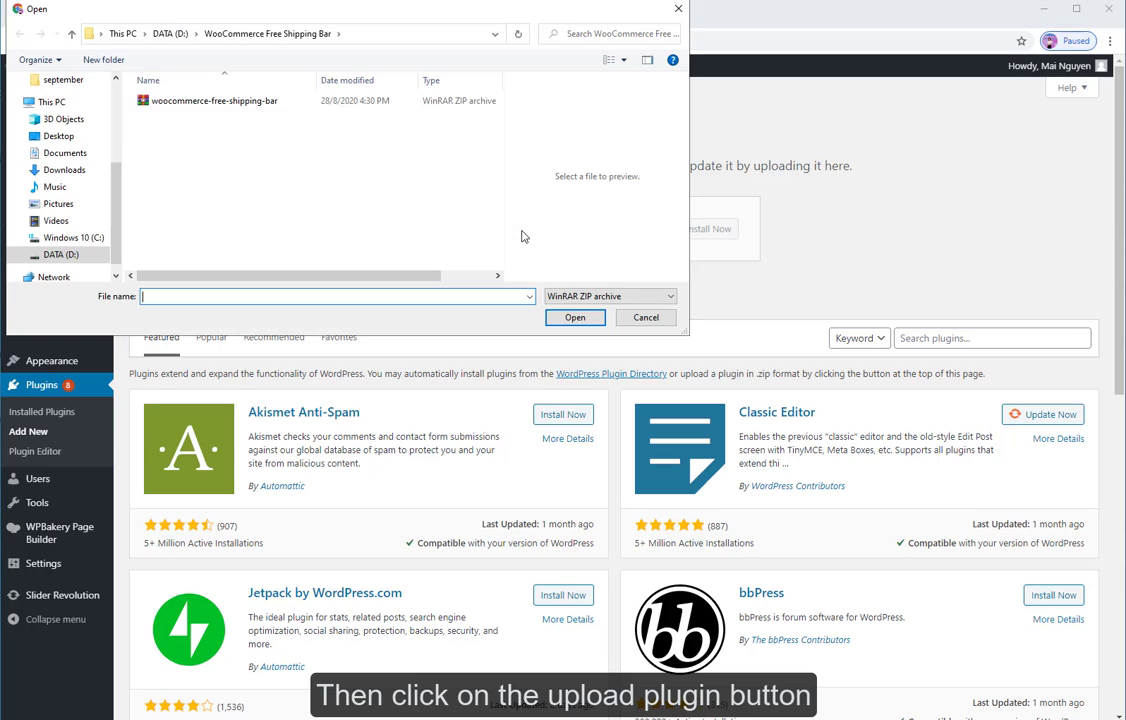
double_click(224, 112)
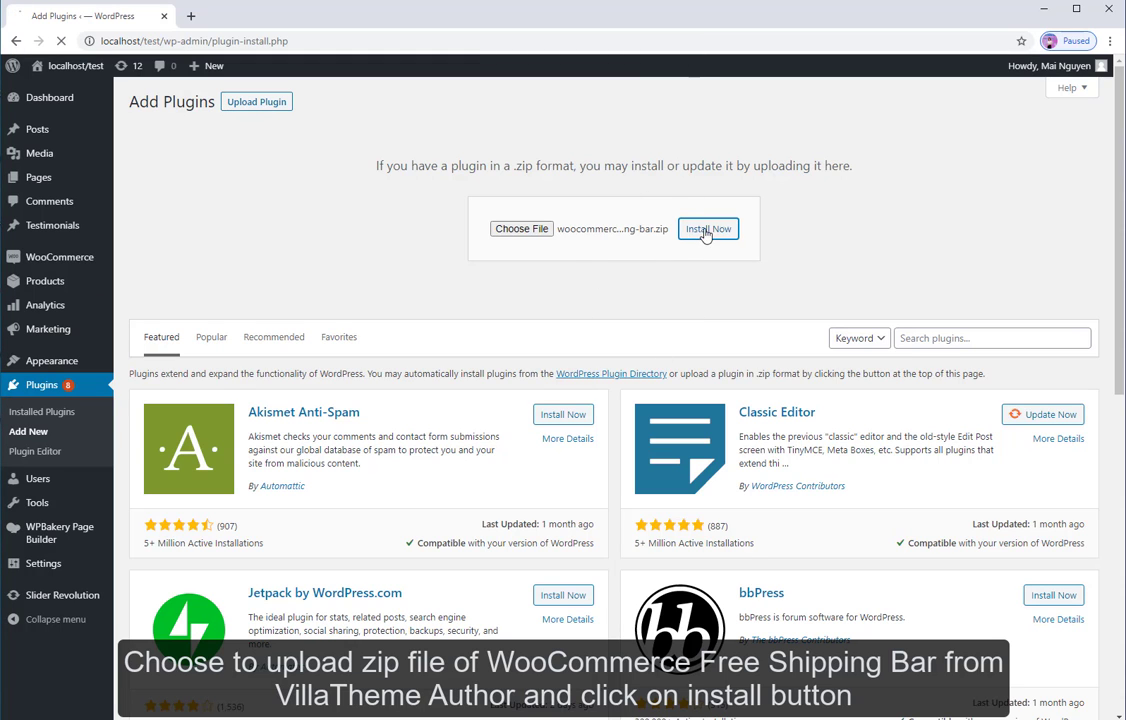
- Install and activate WooCommerce Free Shipping Bar Premium, highlighting its name in the plugins list
left_click(706, 231)
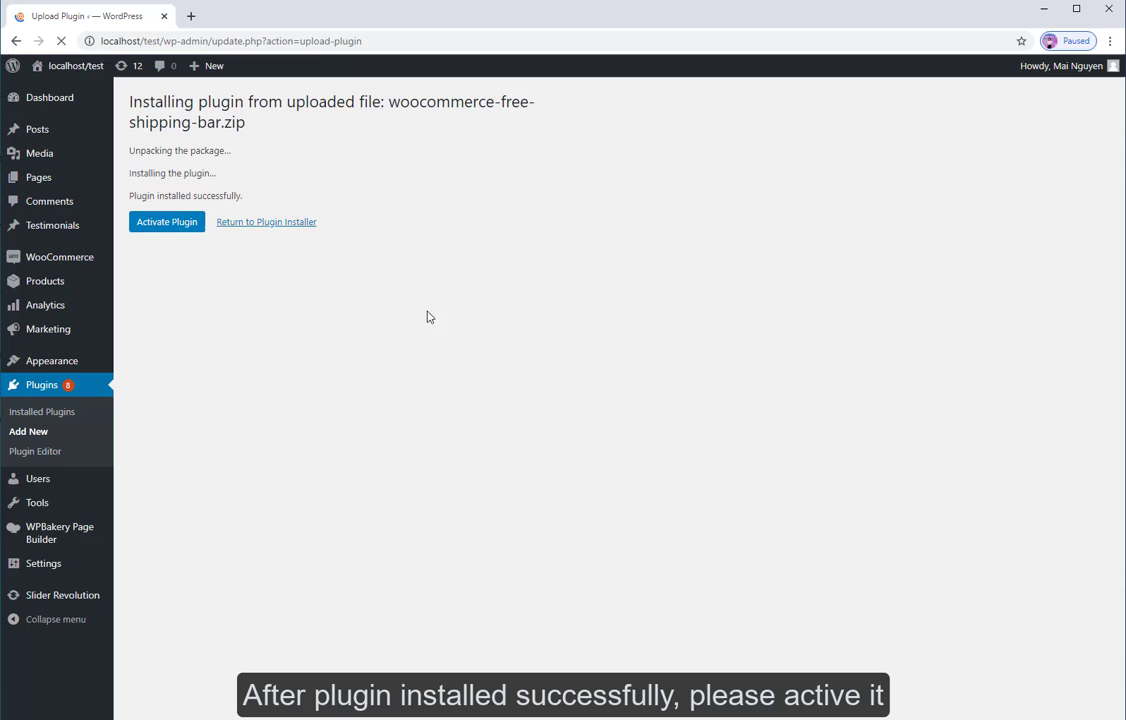
left_click(170, 222)
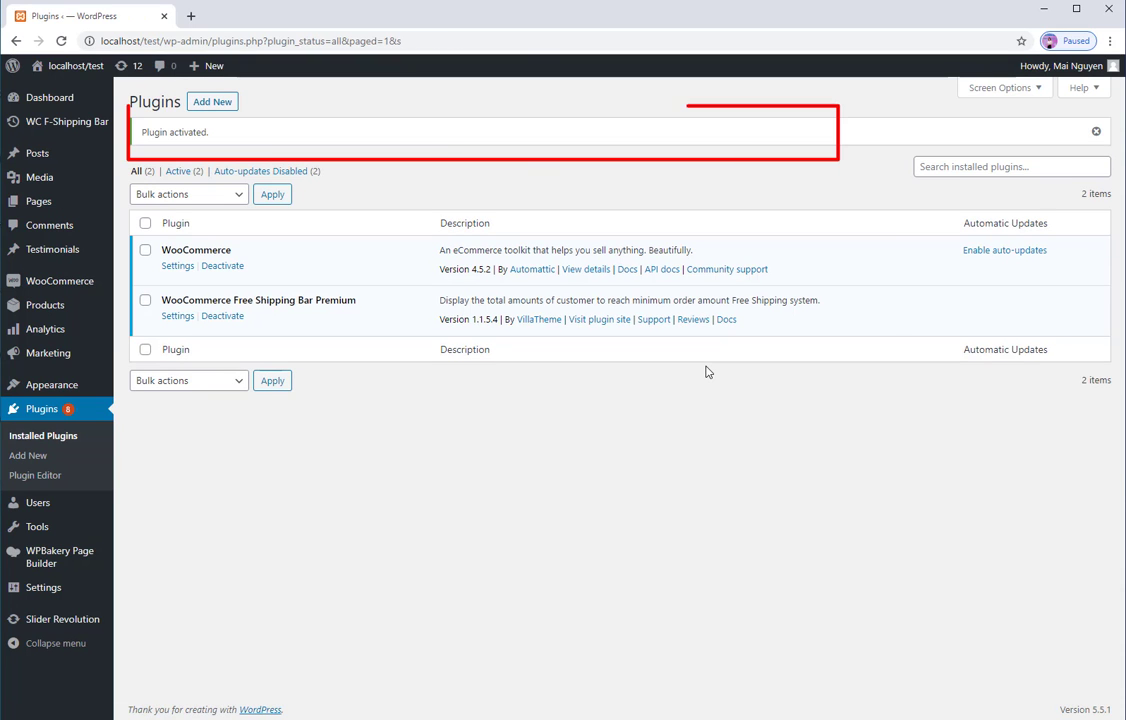
left_click_drag(161, 300, 357, 303)
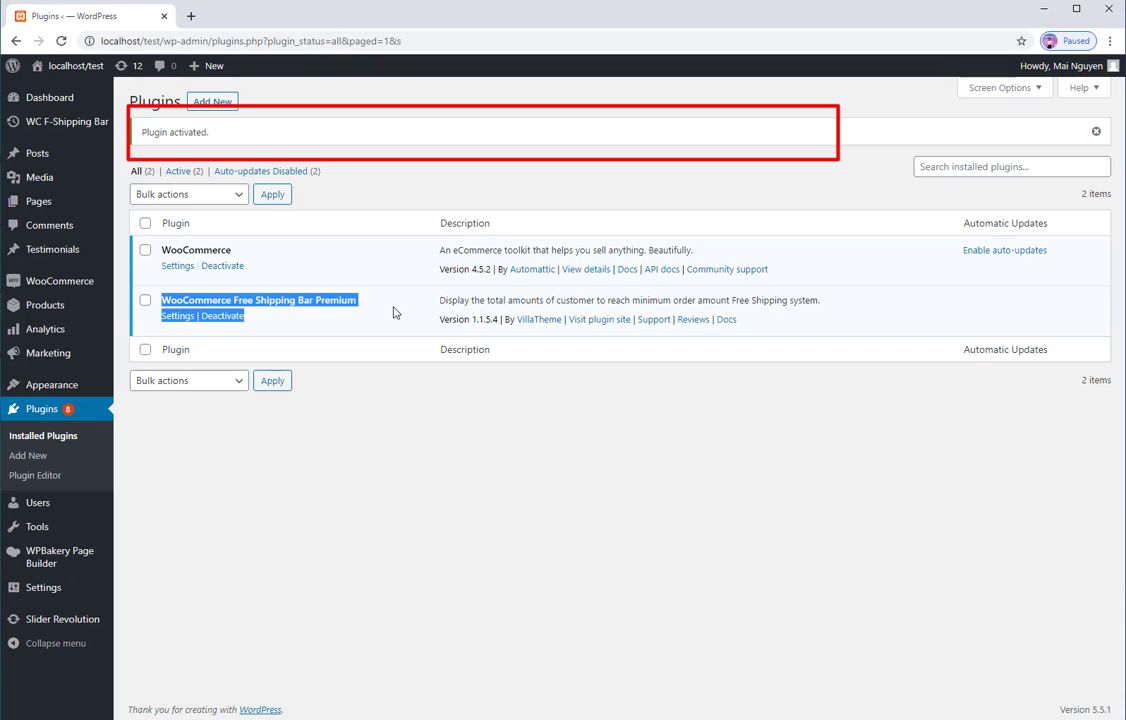
left_click(392, 319)
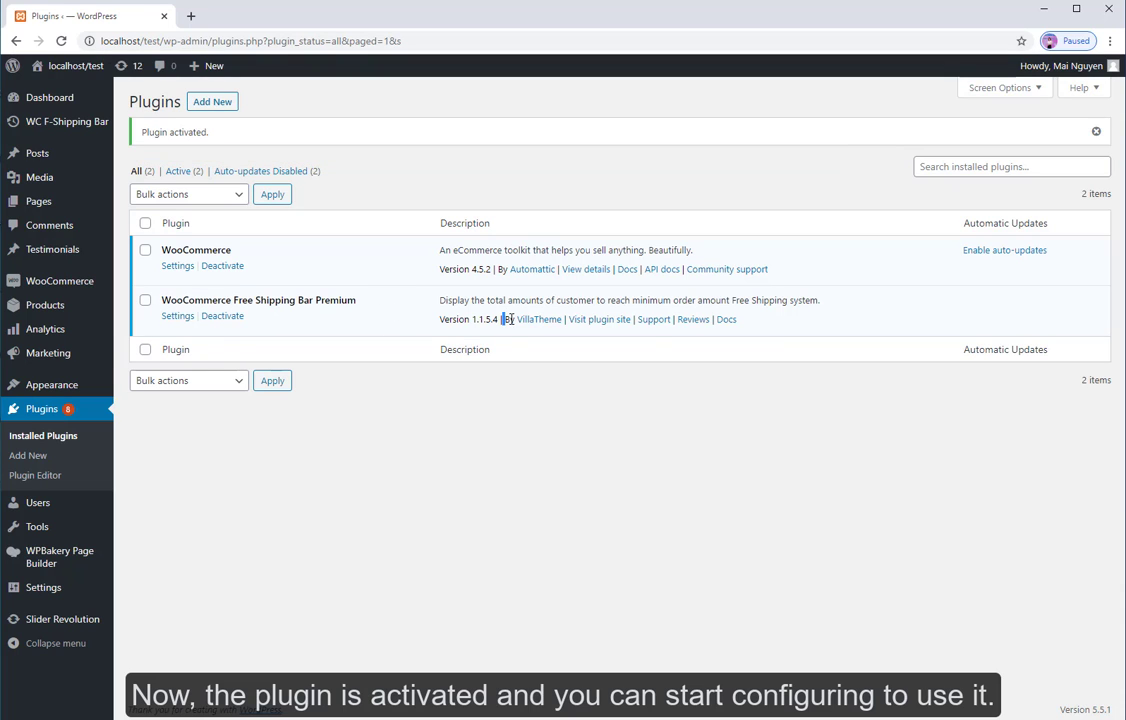
left_click(779, 333)
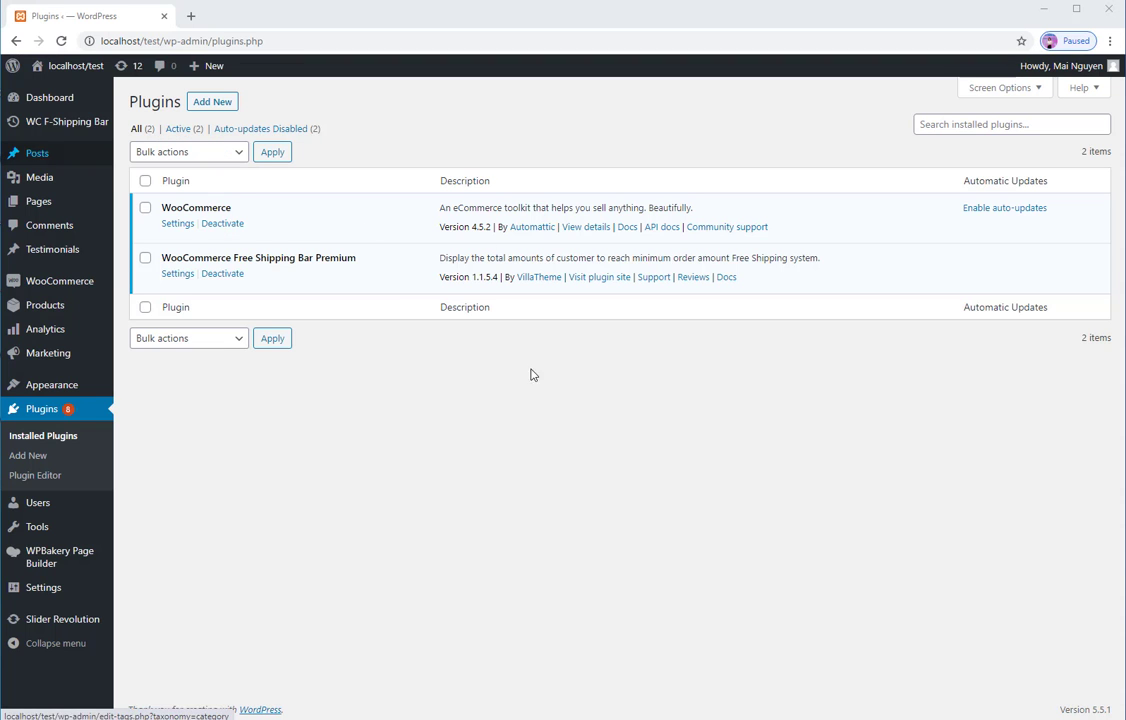
mouse_move(66, 121)
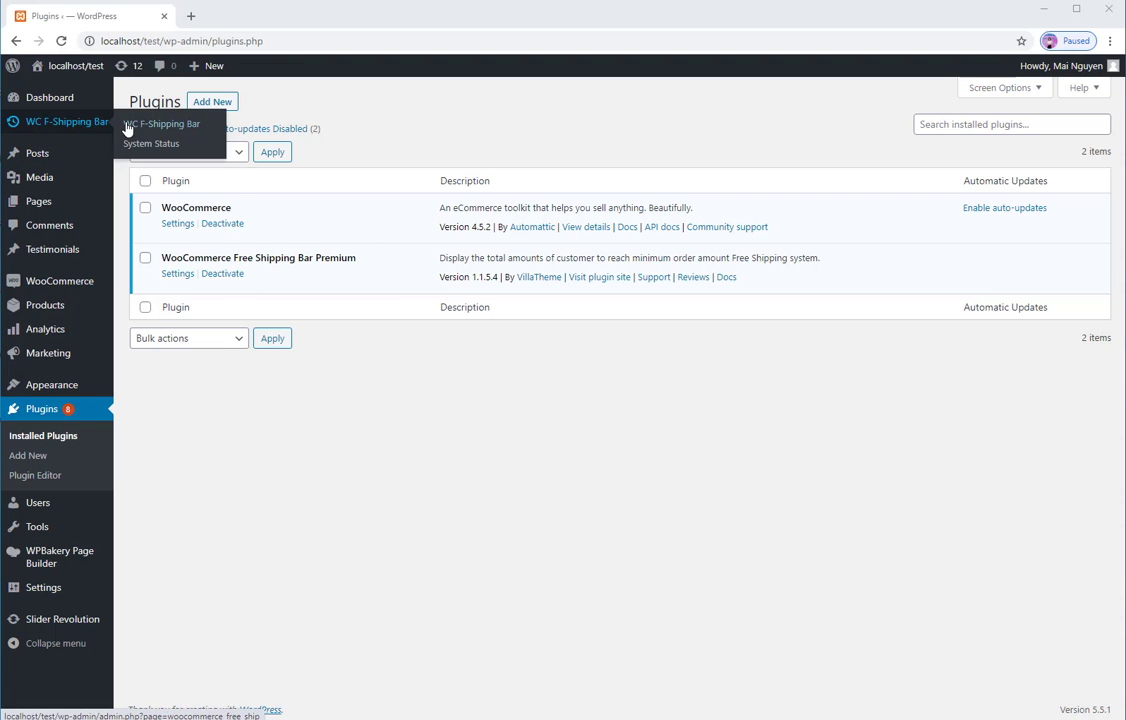
- Review the Free Shipping Bar page's warning about the missing free shipping zone
left_click(155, 125)
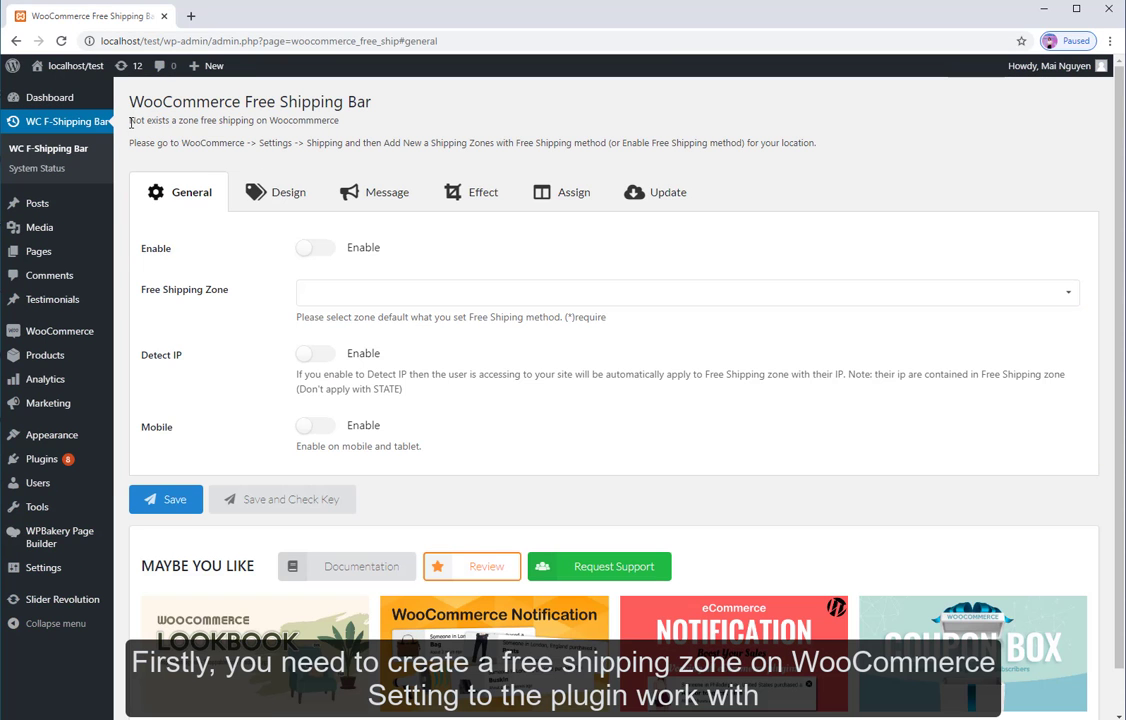
left_click_drag(128, 119, 340, 121)
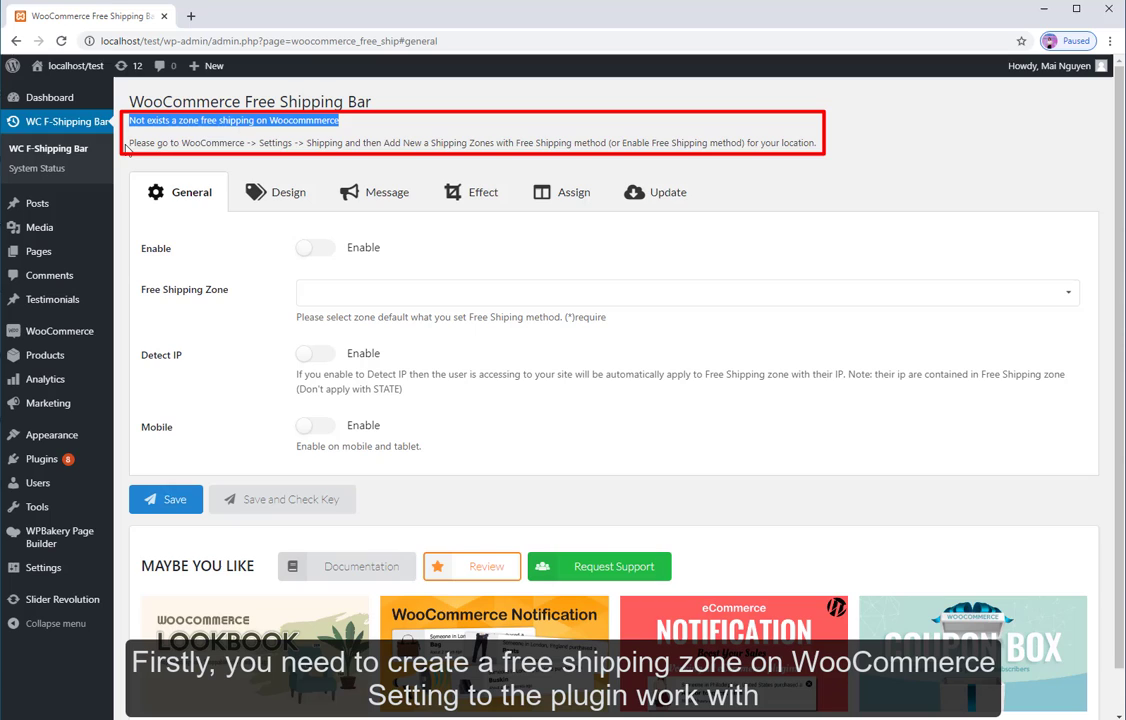
left_click_drag(120, 140, 628, 157)
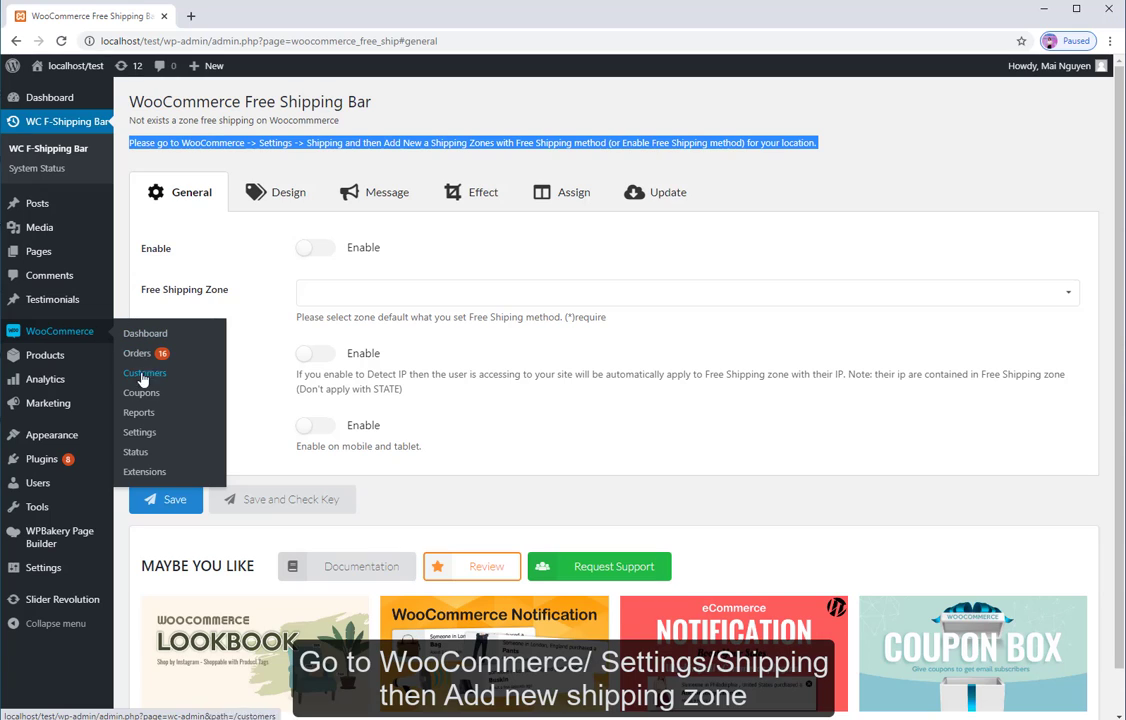
- Start a new shipping zone from WooCommerce Settings > Shipping
left_click(143, 433)
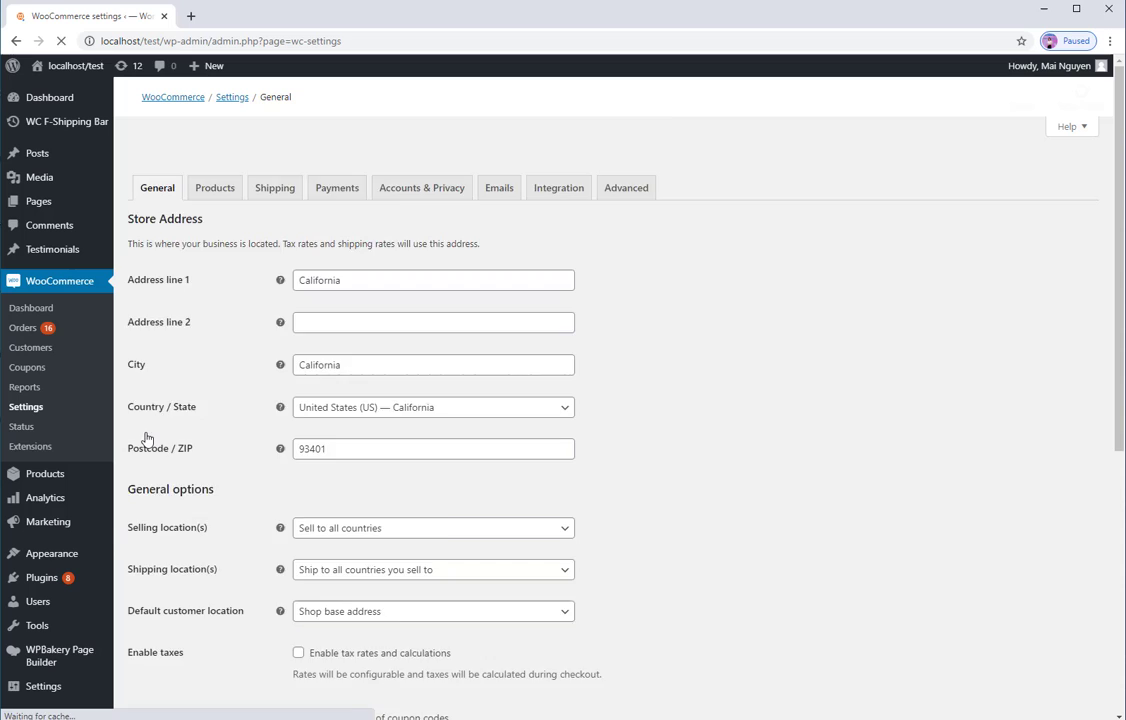
left_click(276, 300)
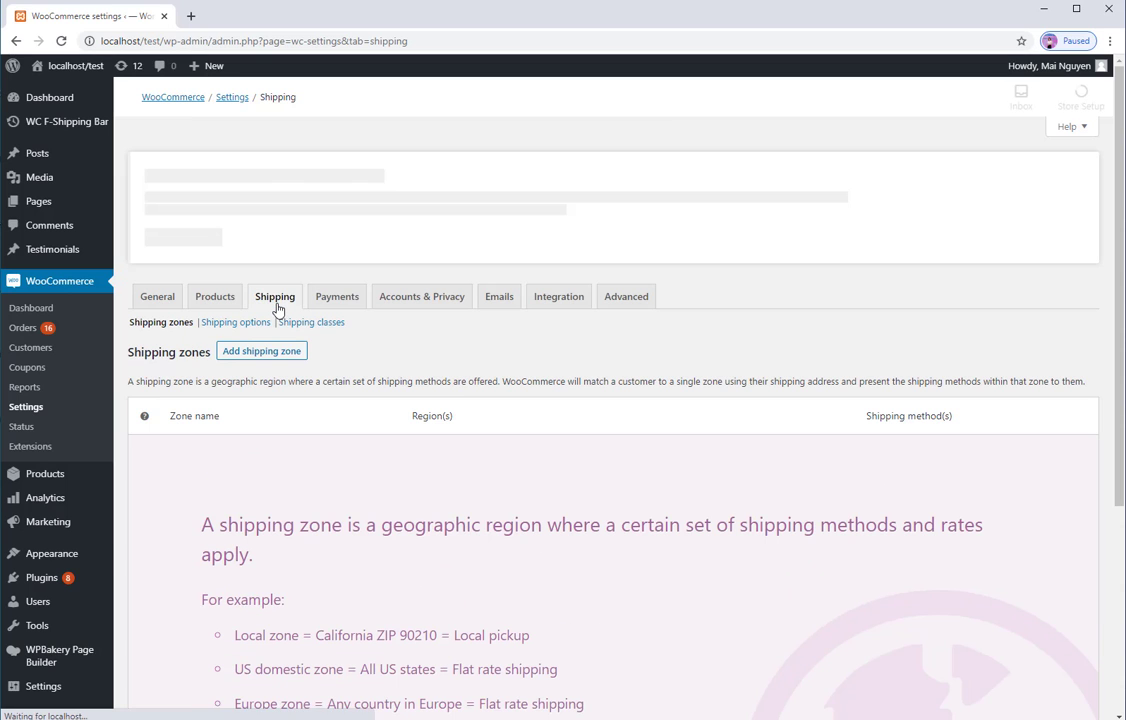
left_click(259, 352)
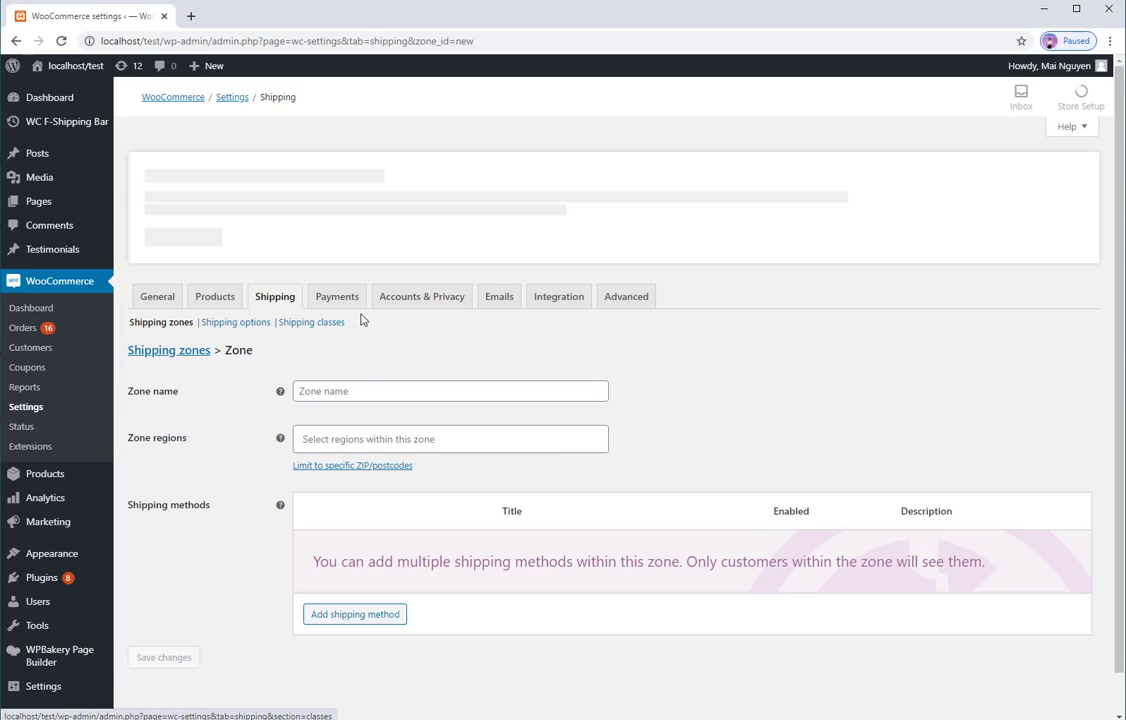
- Enter 'Free shipping zone 1' as the zone name
left_click(363, 388)
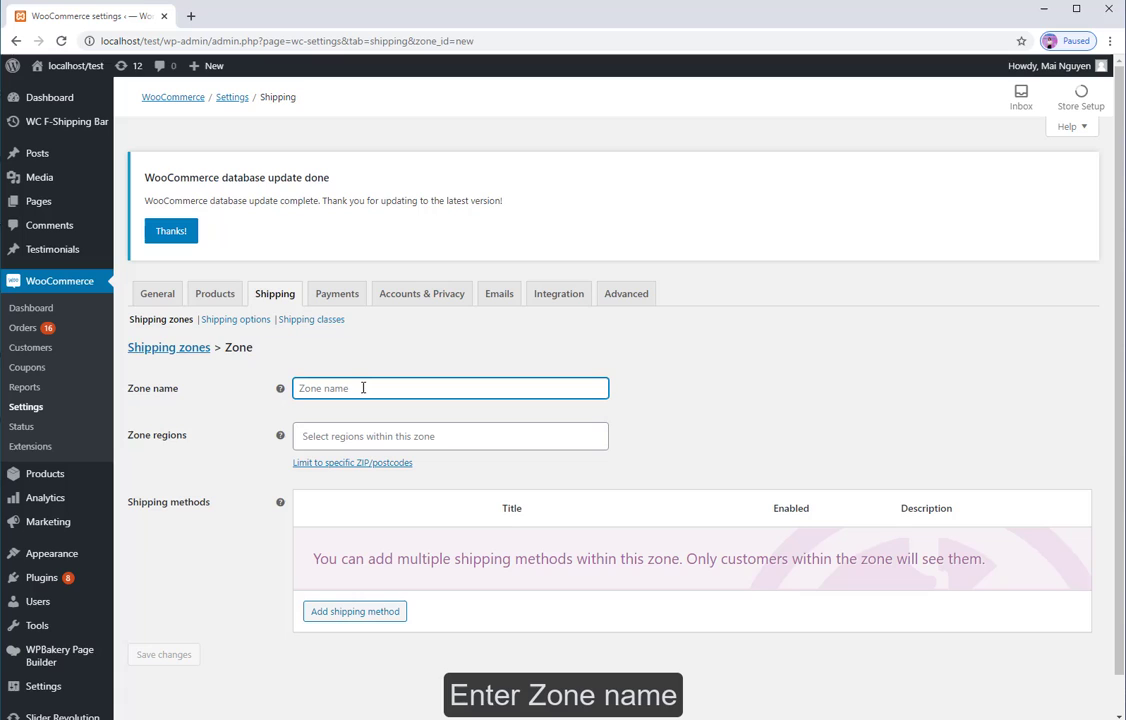
type("Free ")
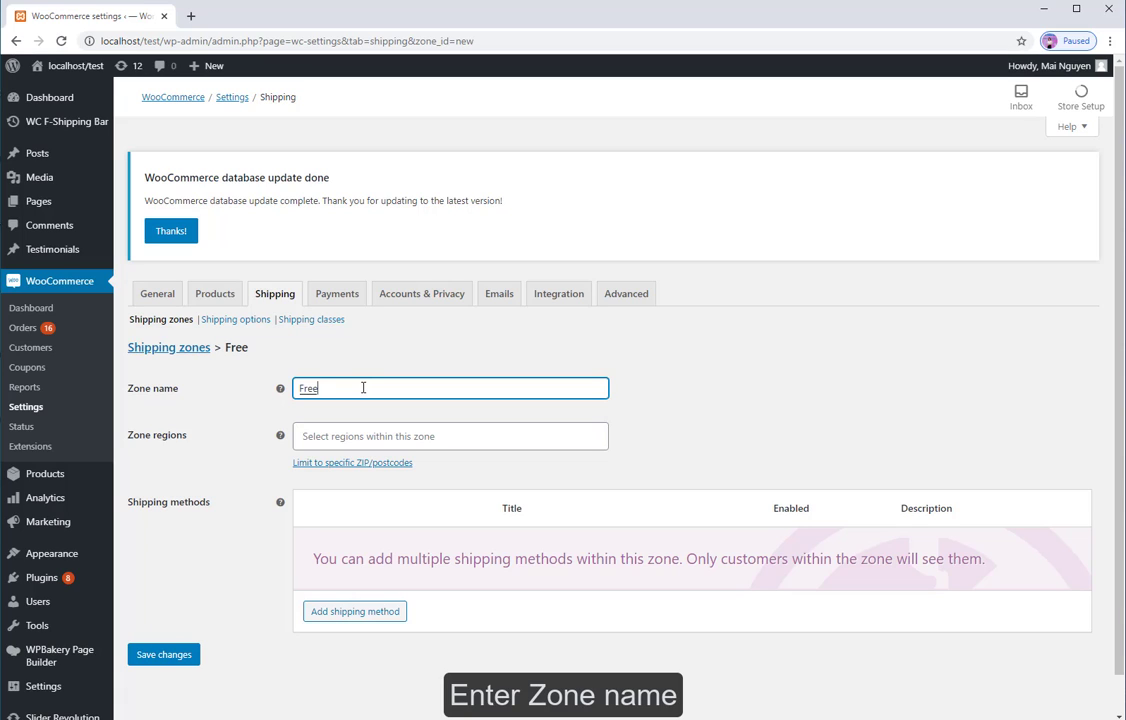
type("shi")
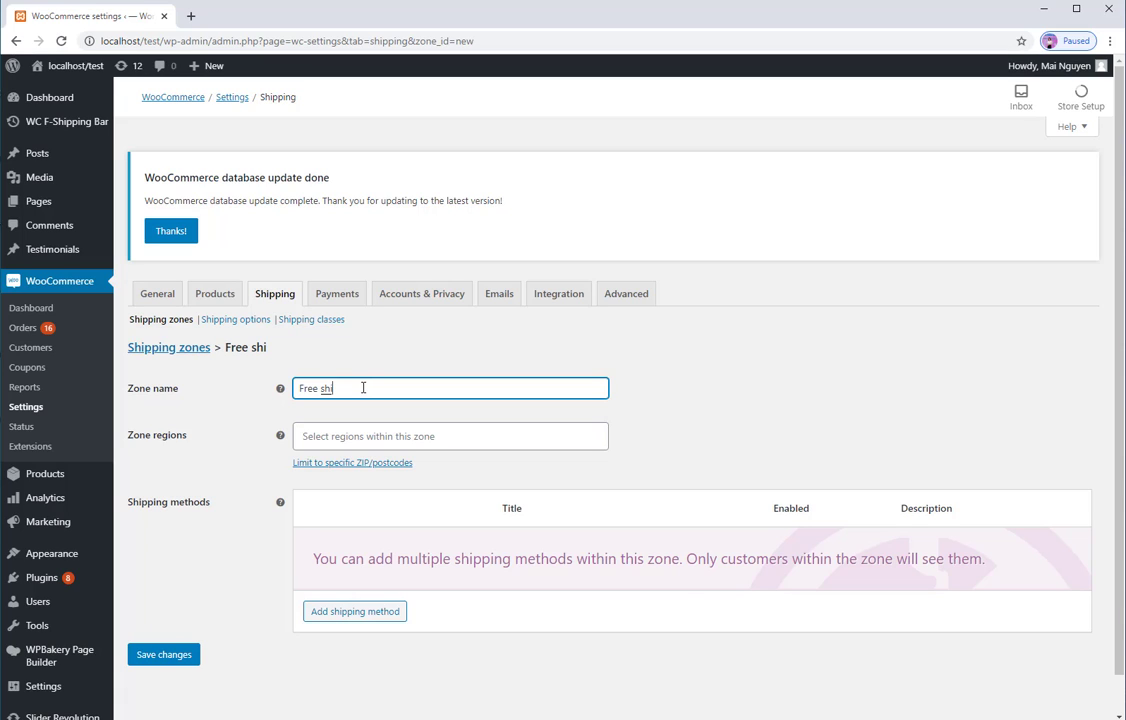
type("ippin")
key("BackSpace")
key("BackSpace")
key("BackSpace")
type("g")
type("e 1")
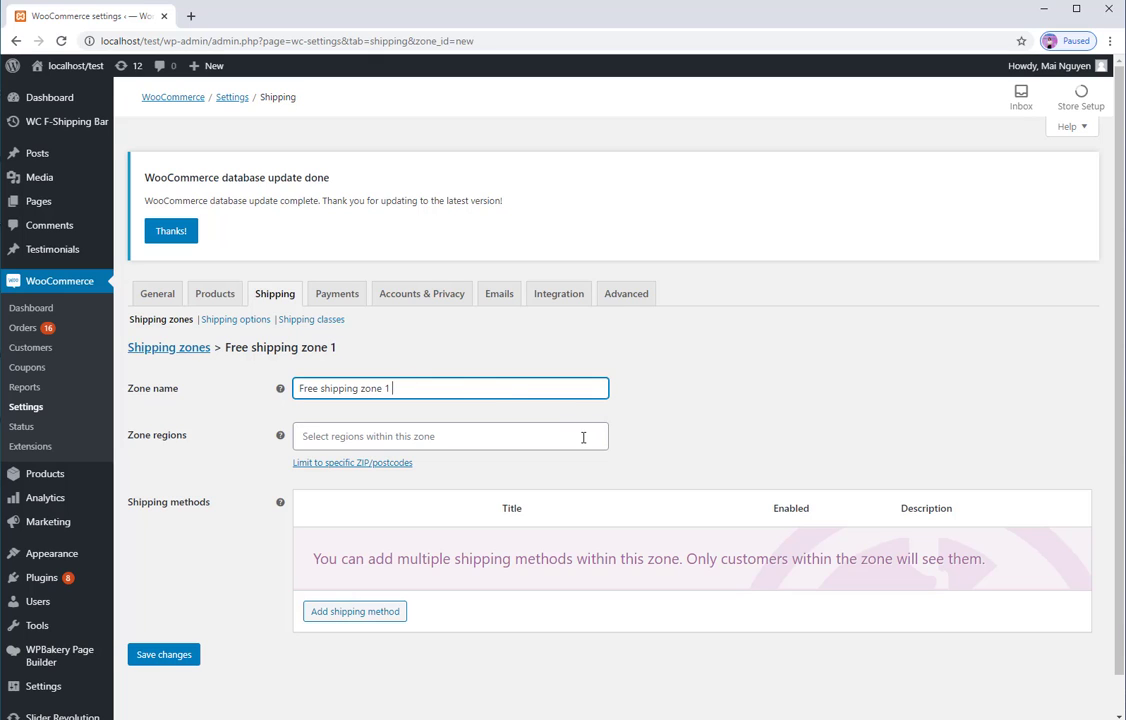
- Add United States (US) to the zone regions
left_click(355, 436)
type("Unin")
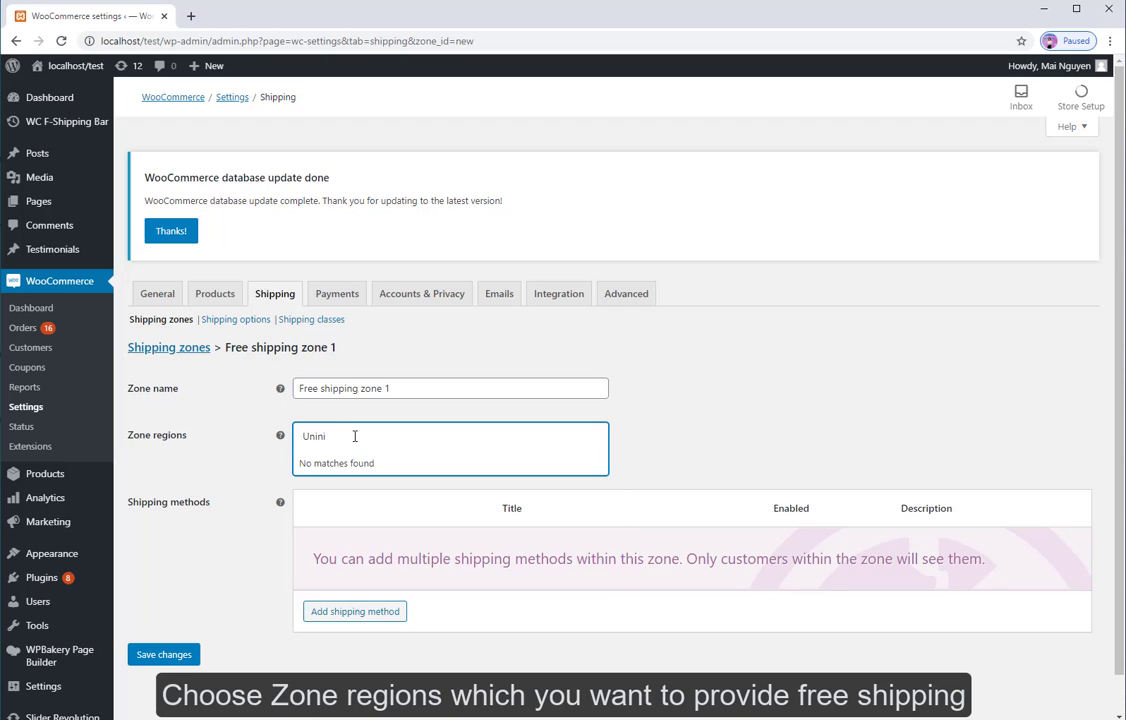
key("BackSpace")
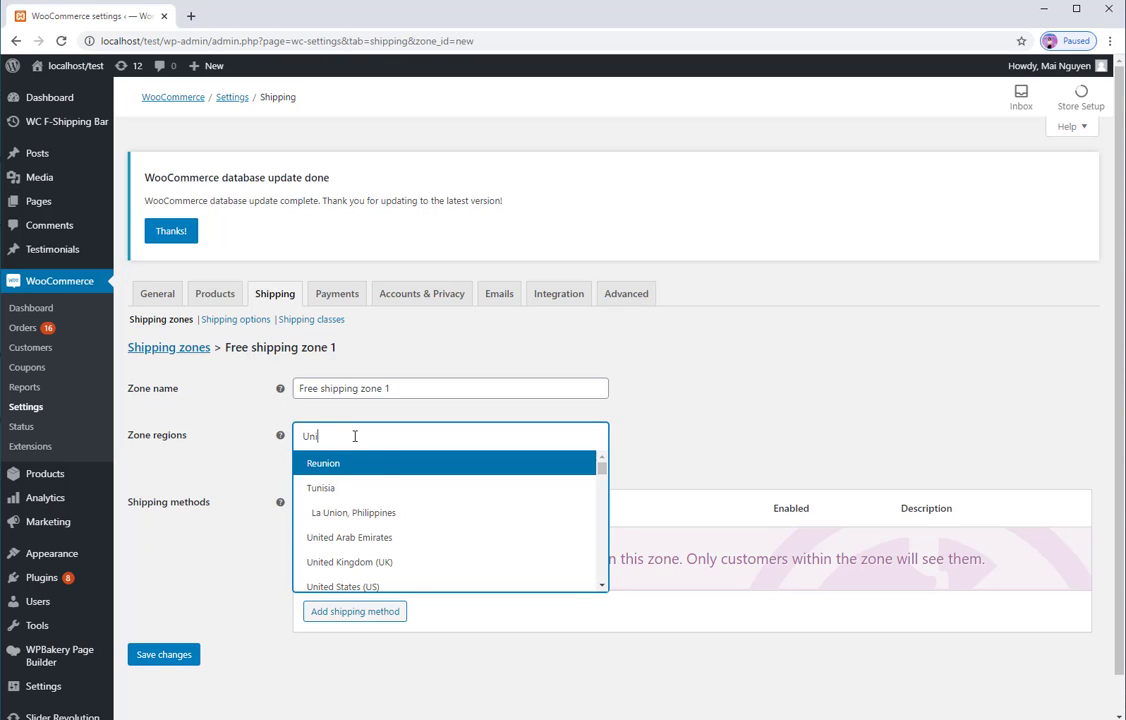
type("te")
key("Down")
key("Down")
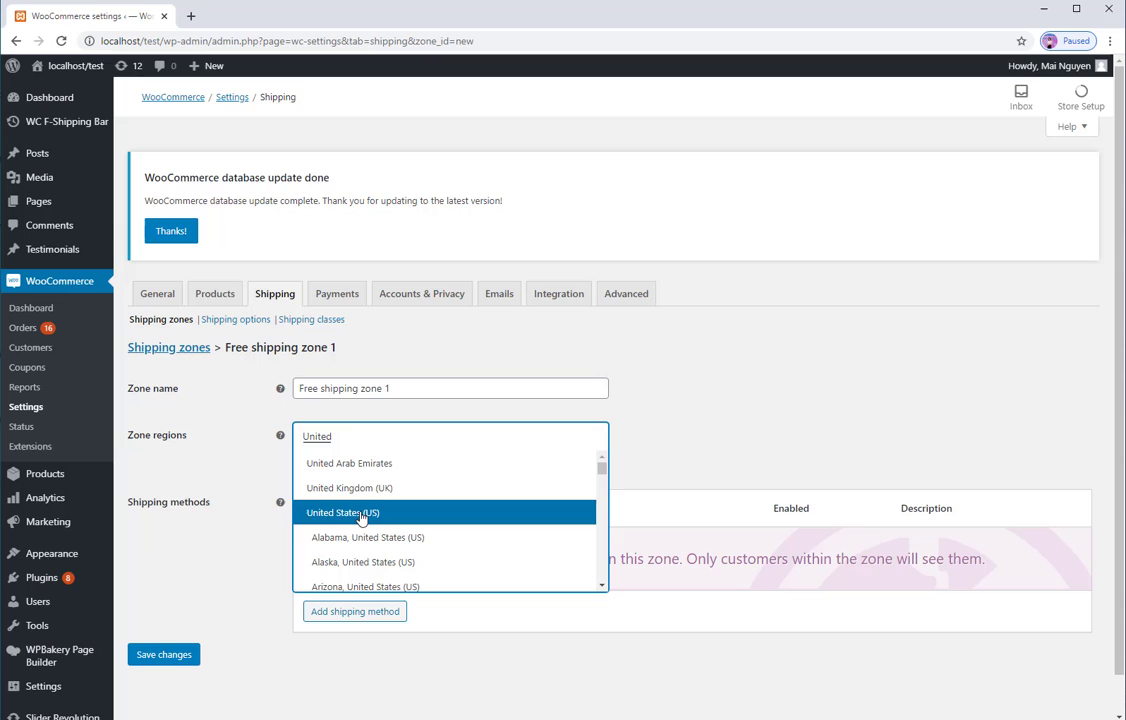
key("Return")
- Add Mexico and Brazil to the zone regions
left_click(456, 443)
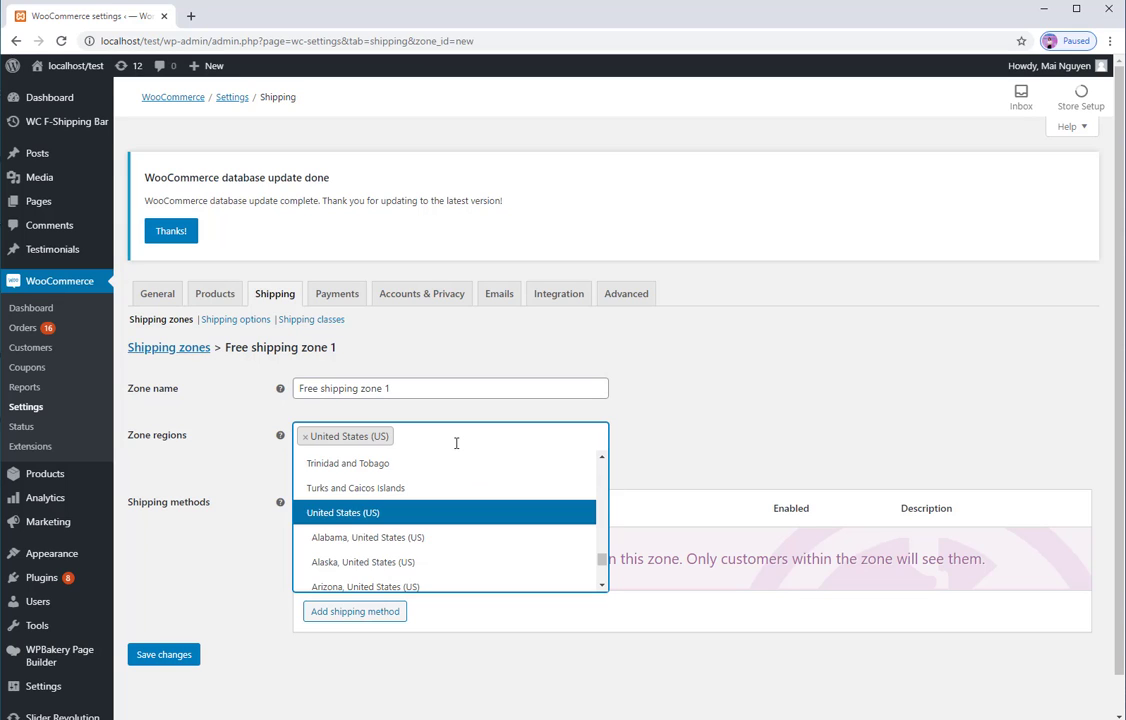
type("Mexi")
left_click(456, 465)
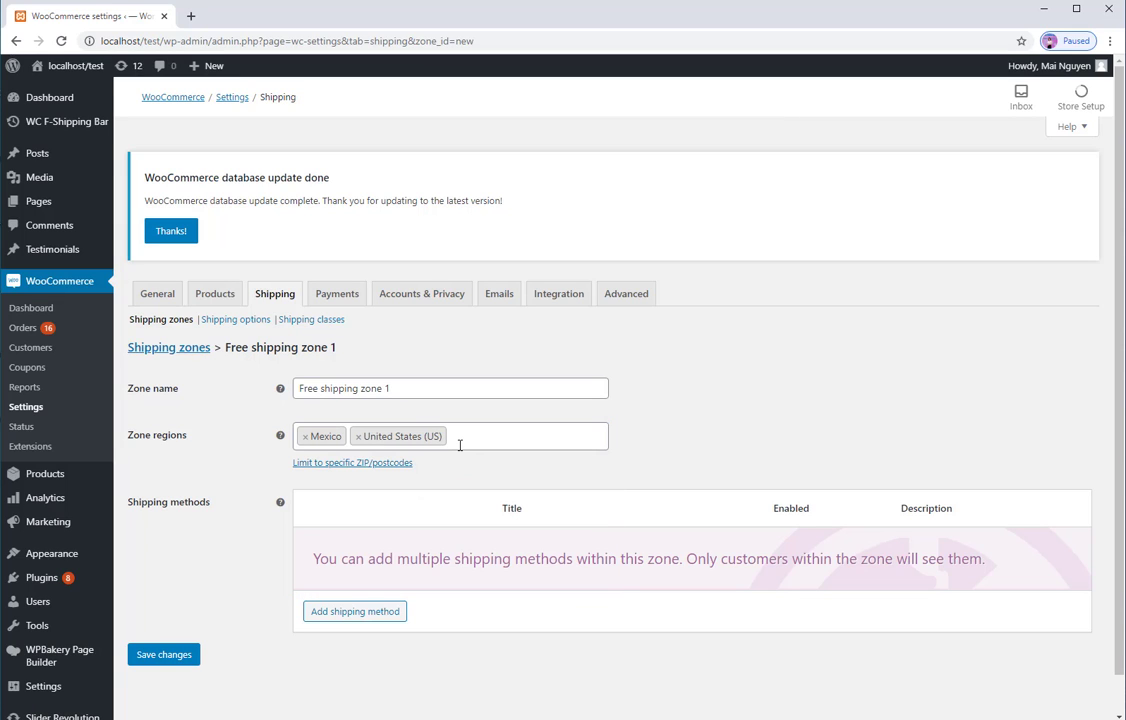
left_click(460, 445)
type("Brr")
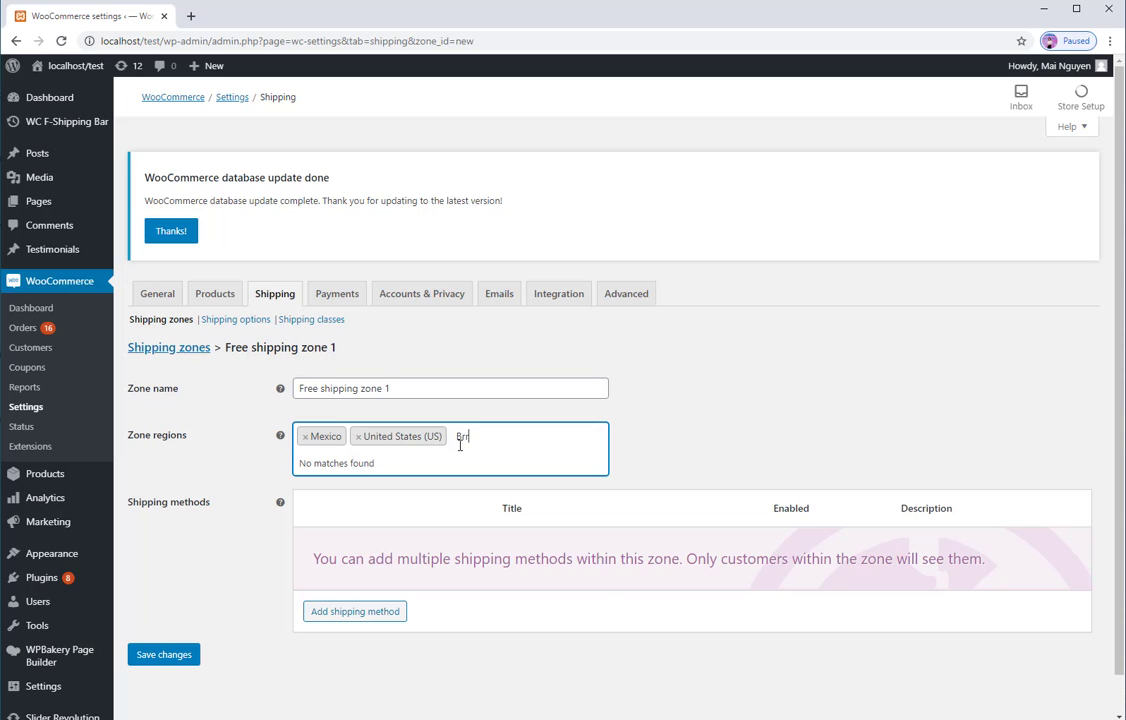
key("BackSpace")
type("az")
left_click(441, 478)
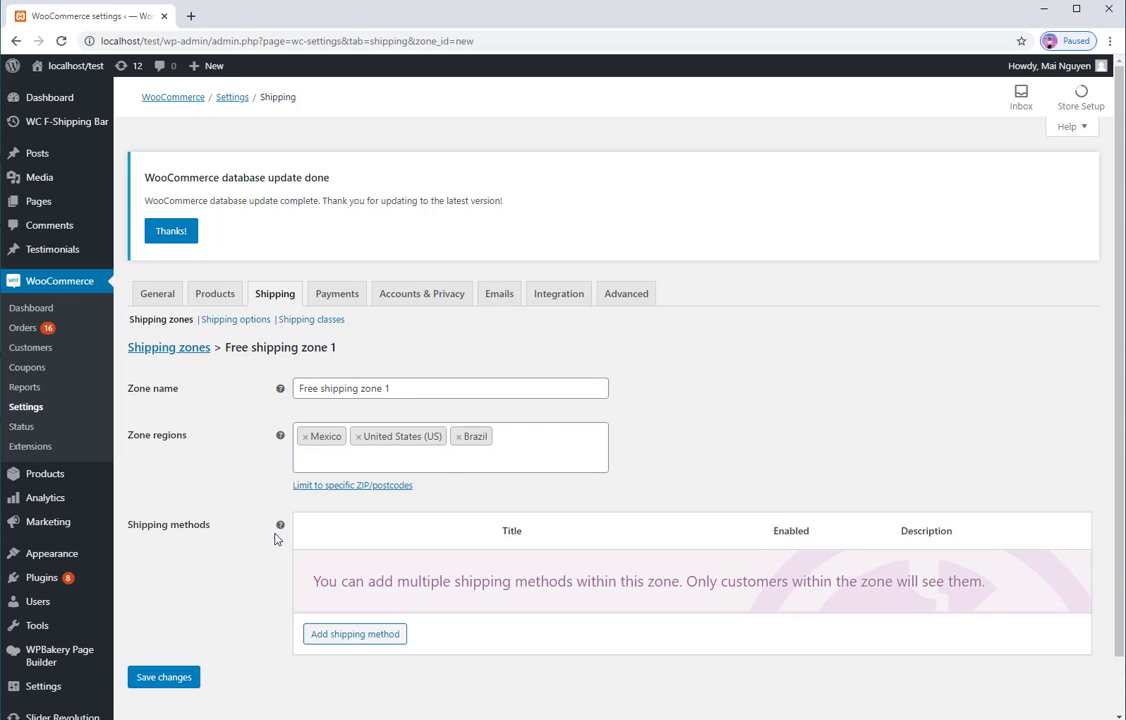
- Add a Free shipping method to the zone
left_click(354, 634)
left_click(632, 394)
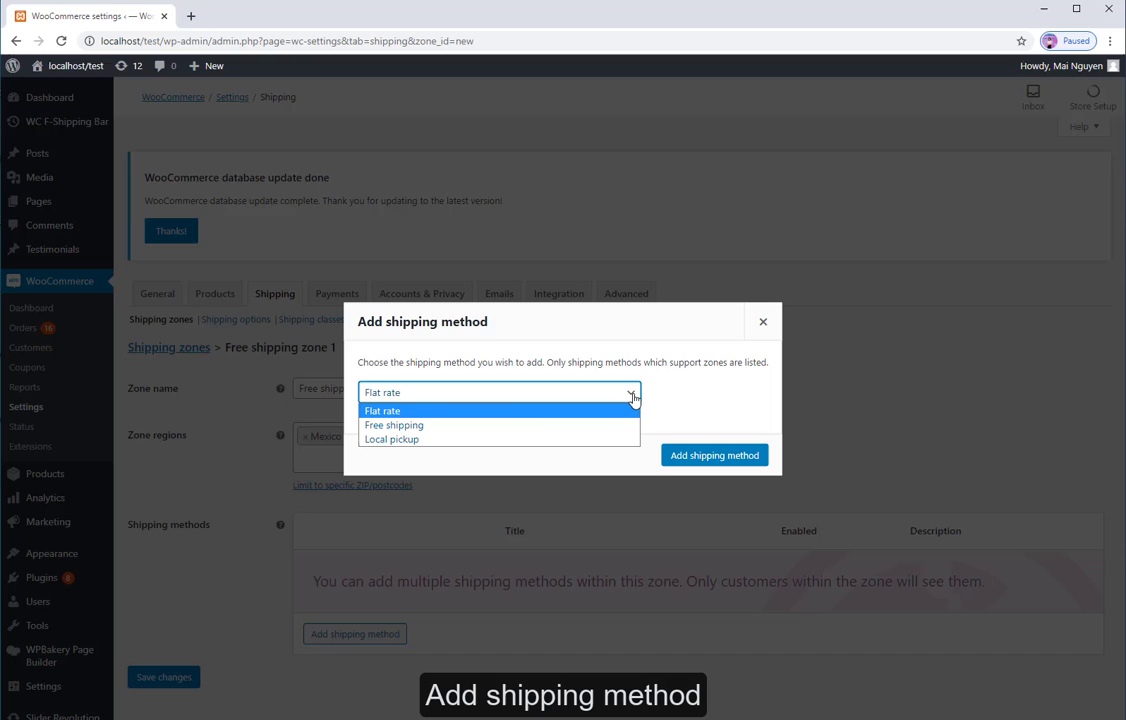
left_click(412, 425)
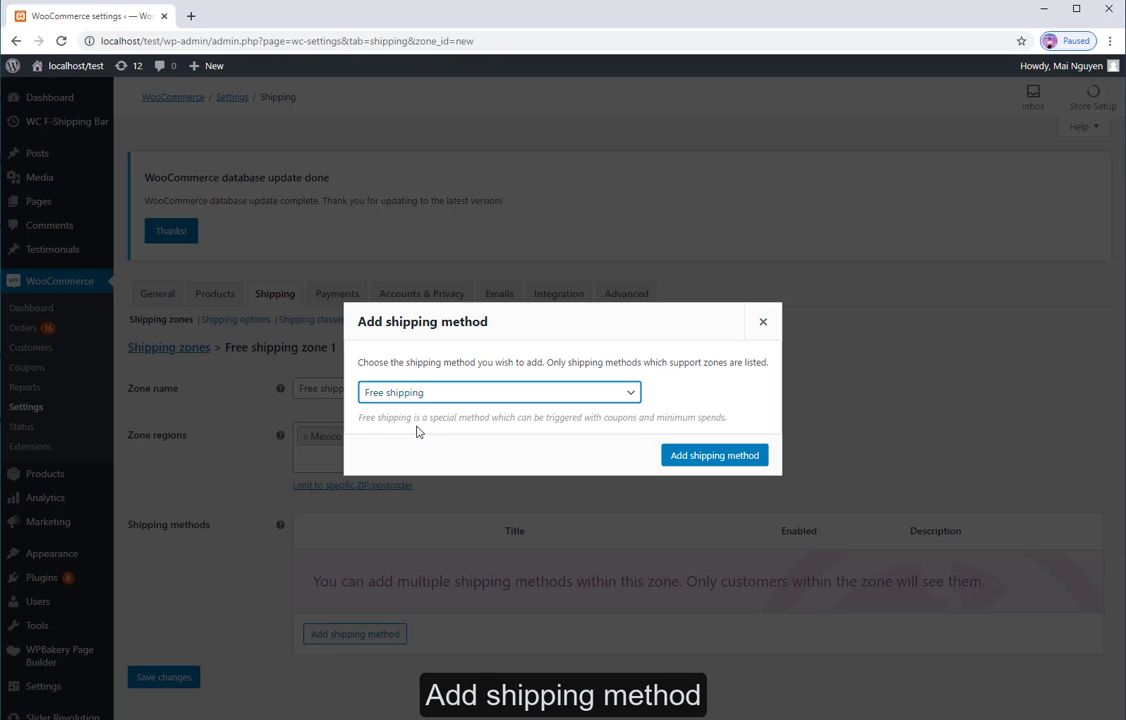
left_click(705, 457)
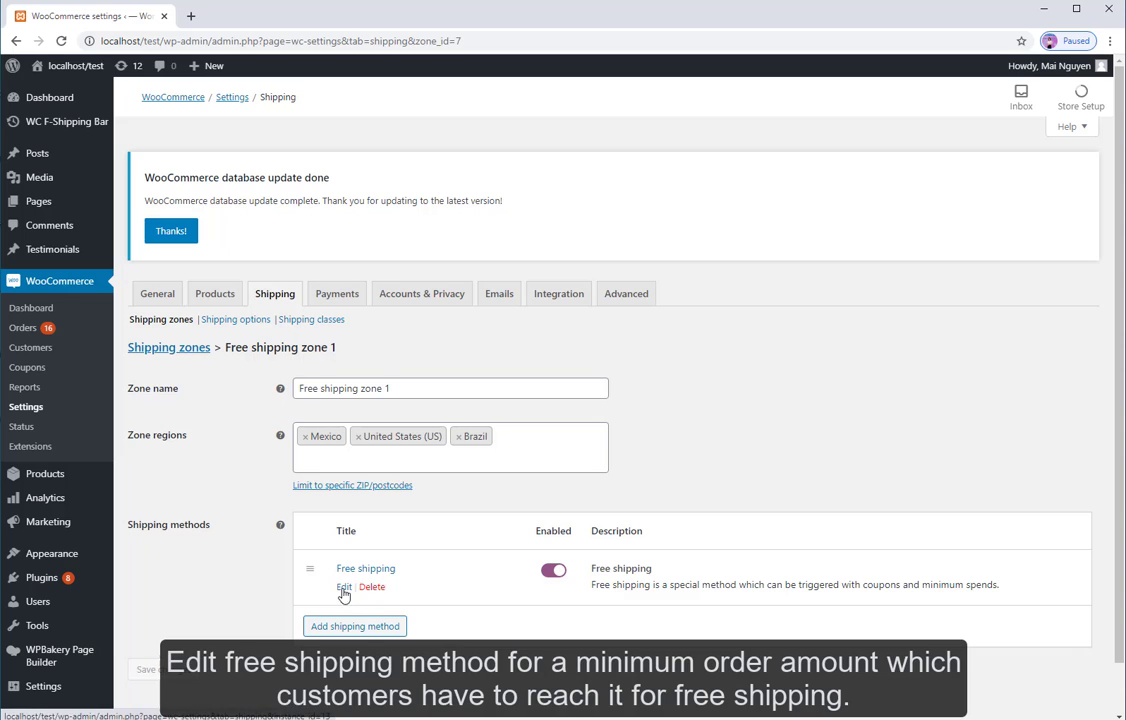
- Set Free shipping to require a minimum order amount of 99 and save
left_click(341, 587)
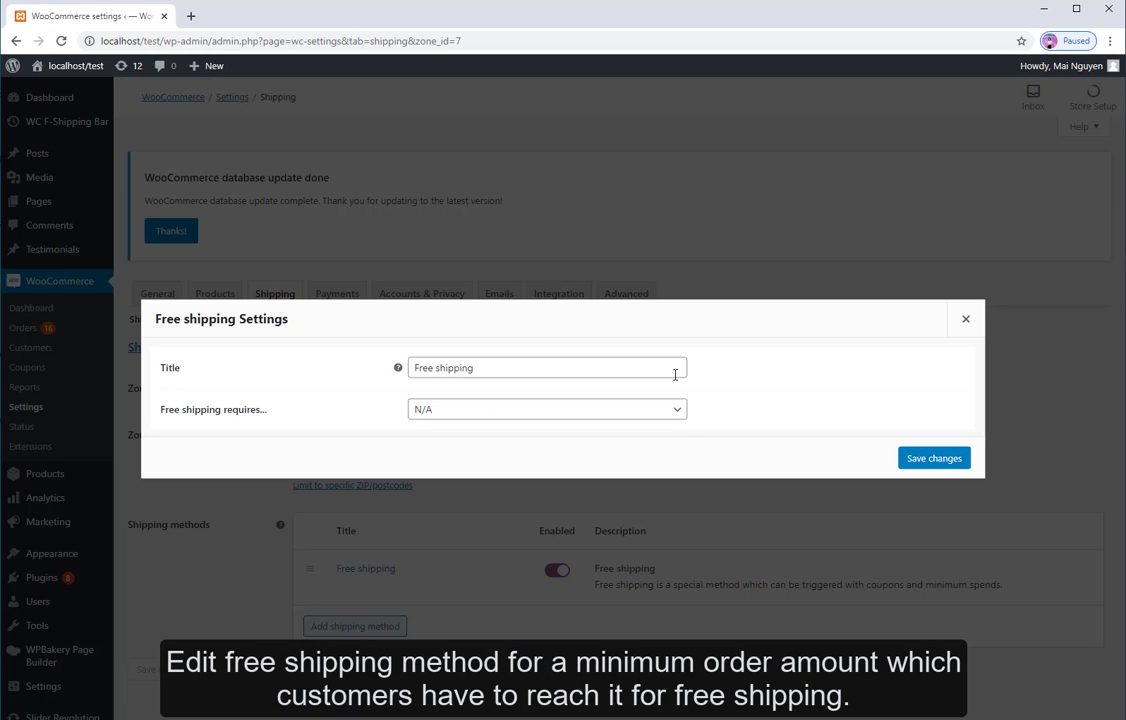
left_click(595, 409)
left_click(553, 456)
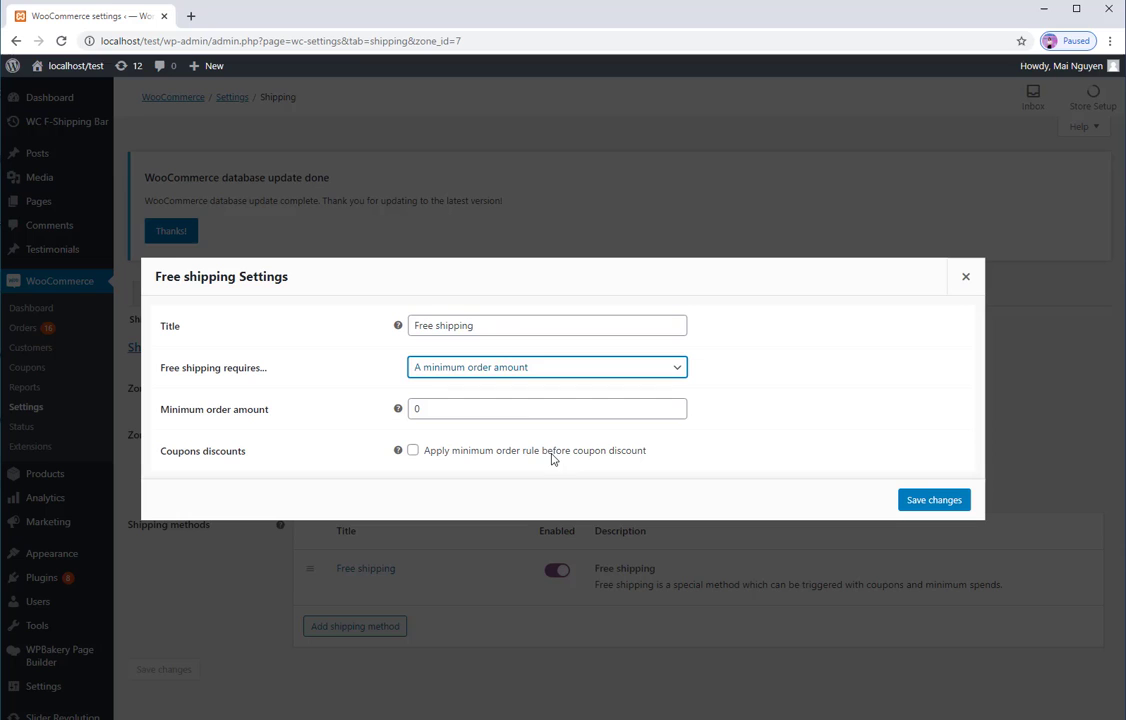
left_click(455, 401)
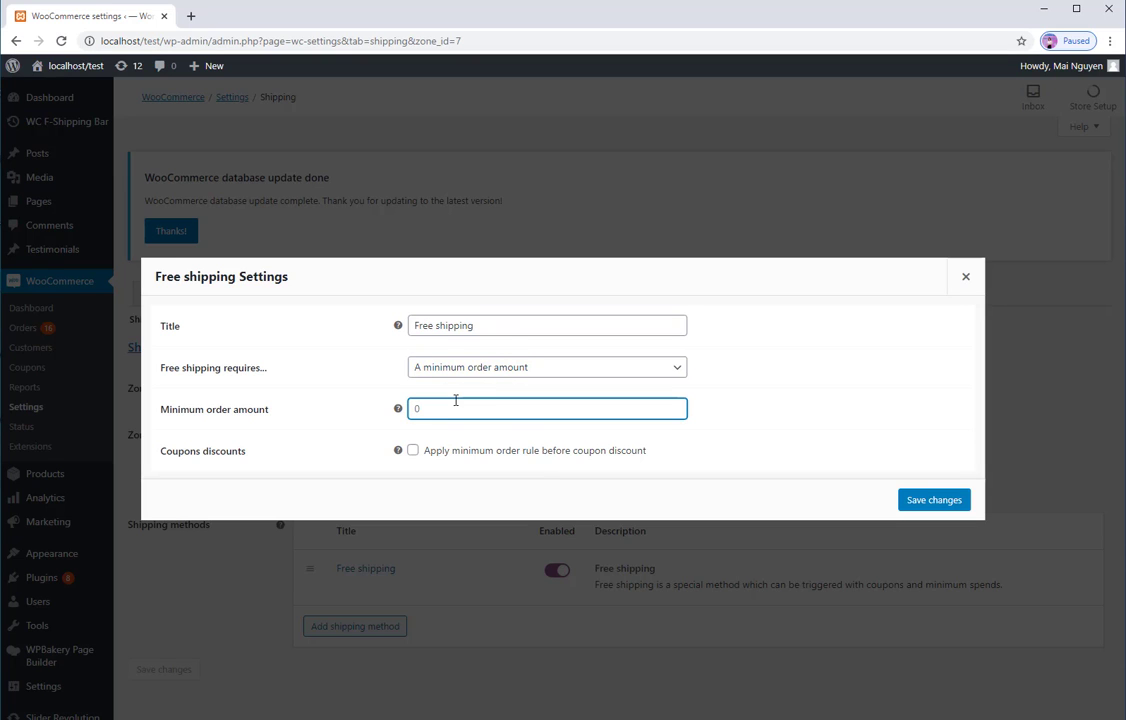
type("99")
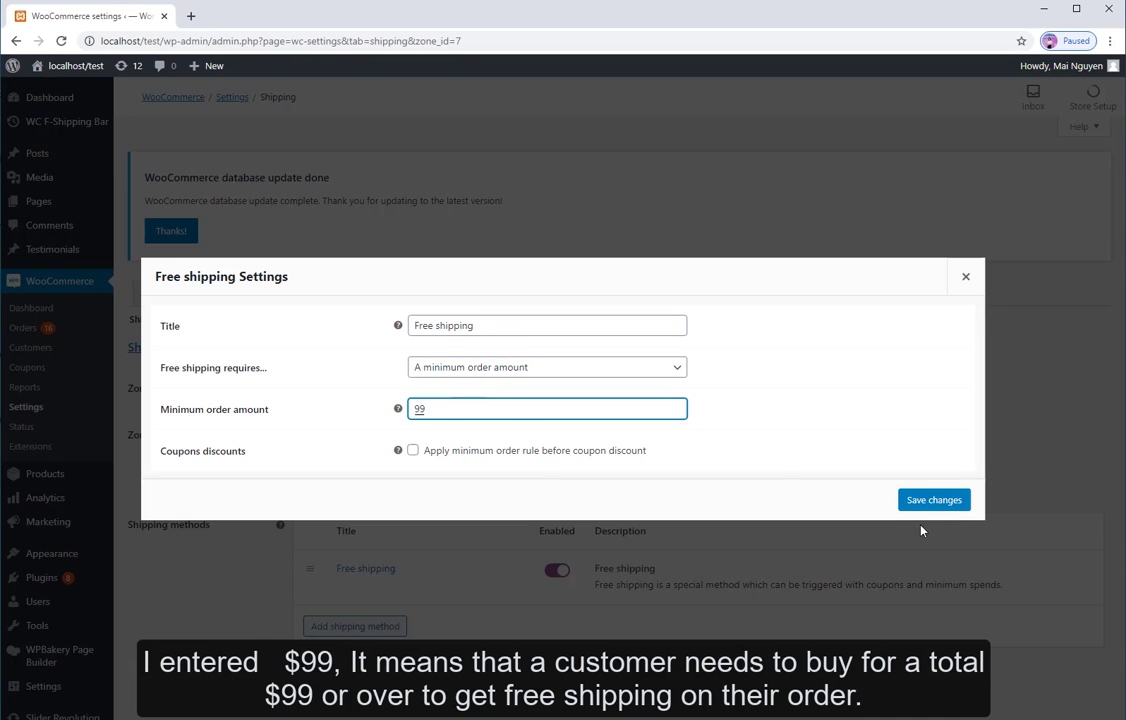
left_click(922, 500)
mouse_move(37, 153)
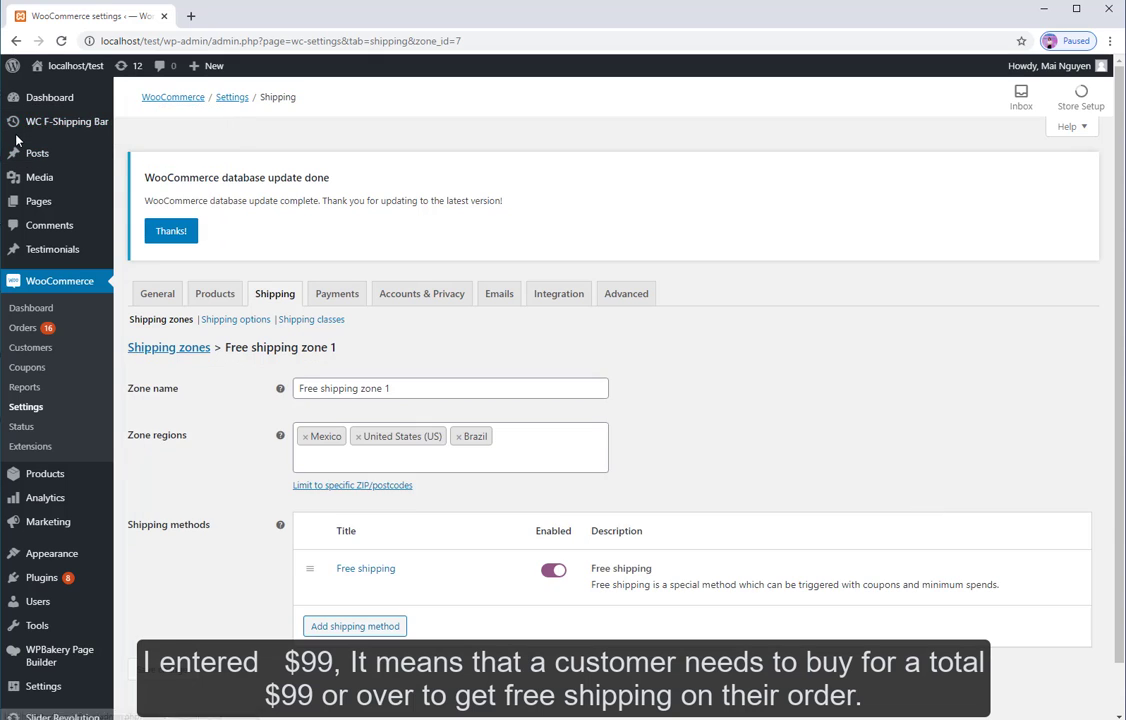
- In WC F-Shipping Bar, toggle Enable, select Free shipping zone 1, turn Mobile on, and save
left_click(145, 124)
left_click(631, 120)
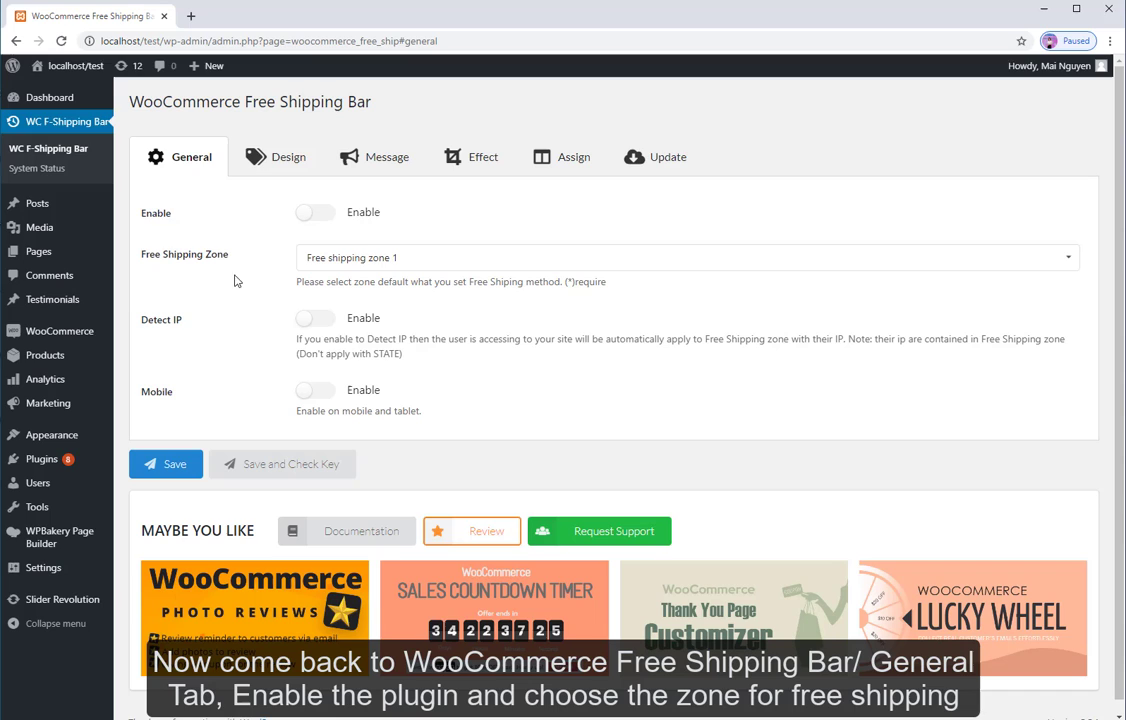
left_click(328, 214)
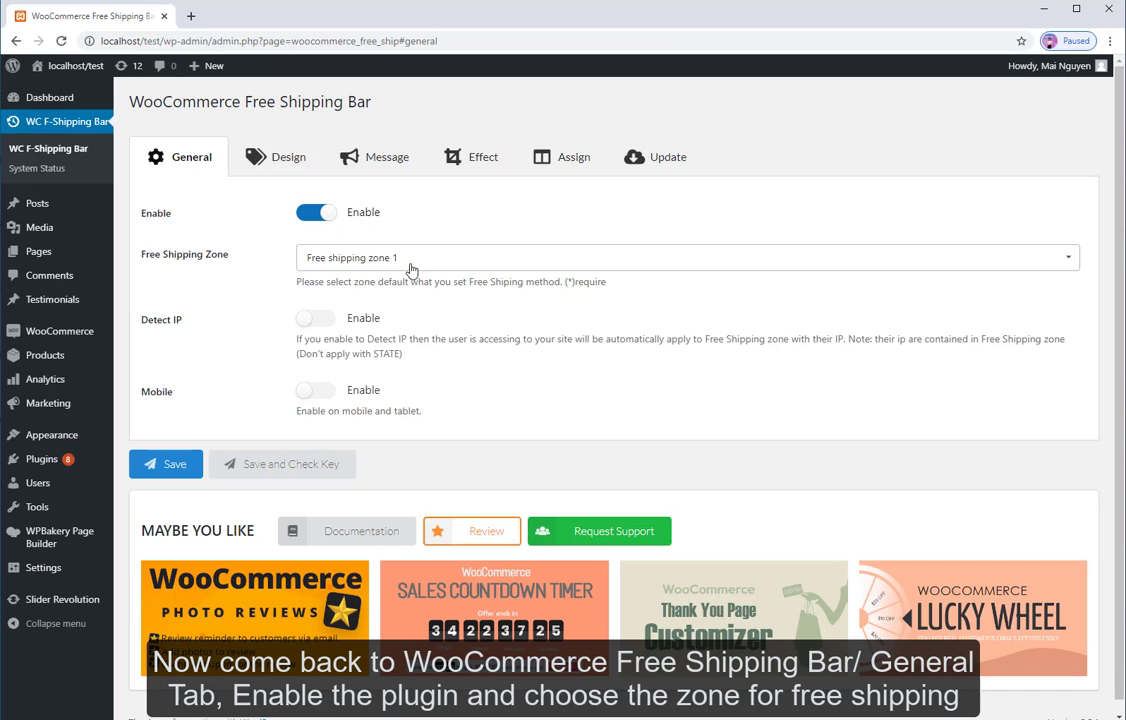
left_click(440, 258)
left_click(438, 290)
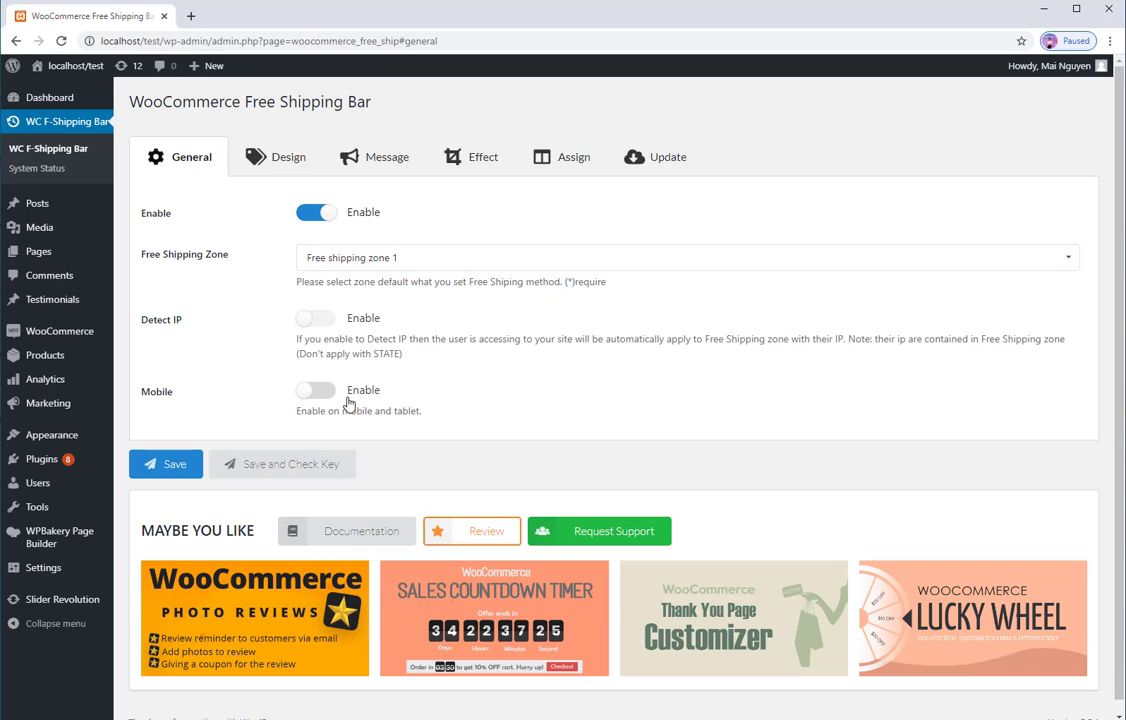
left_click(318, 391)
left_click(168, 465)
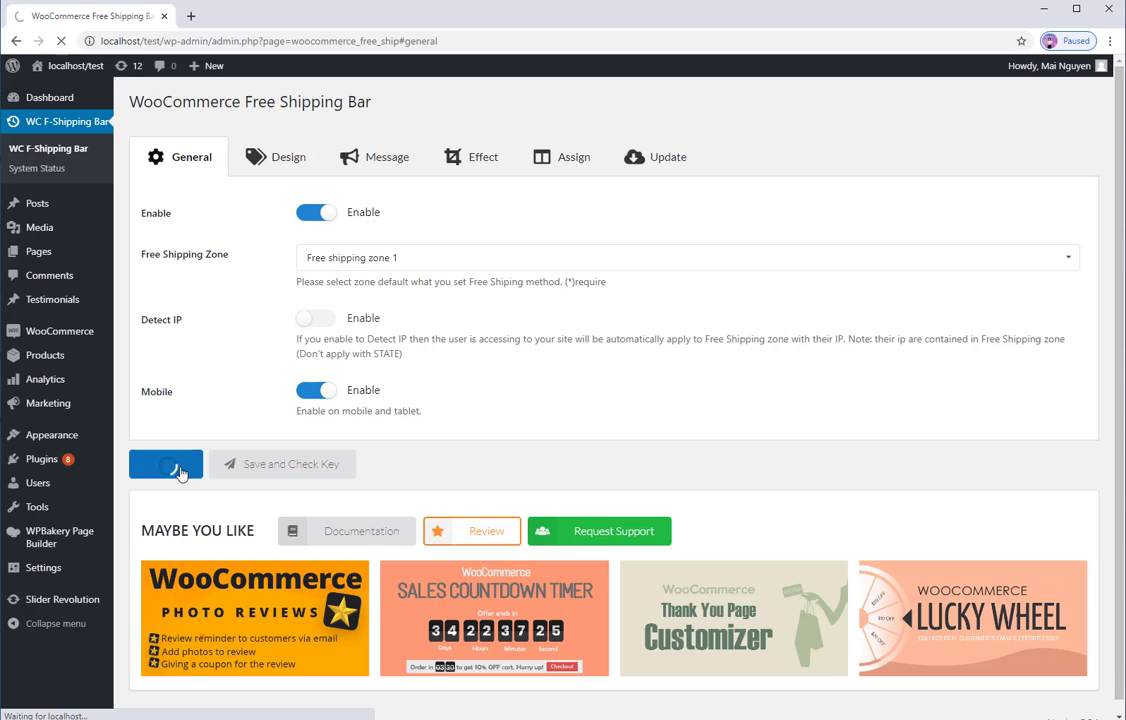
- On the Design tab, set the bar's background colour to a darker teal
left_click(278, 160)
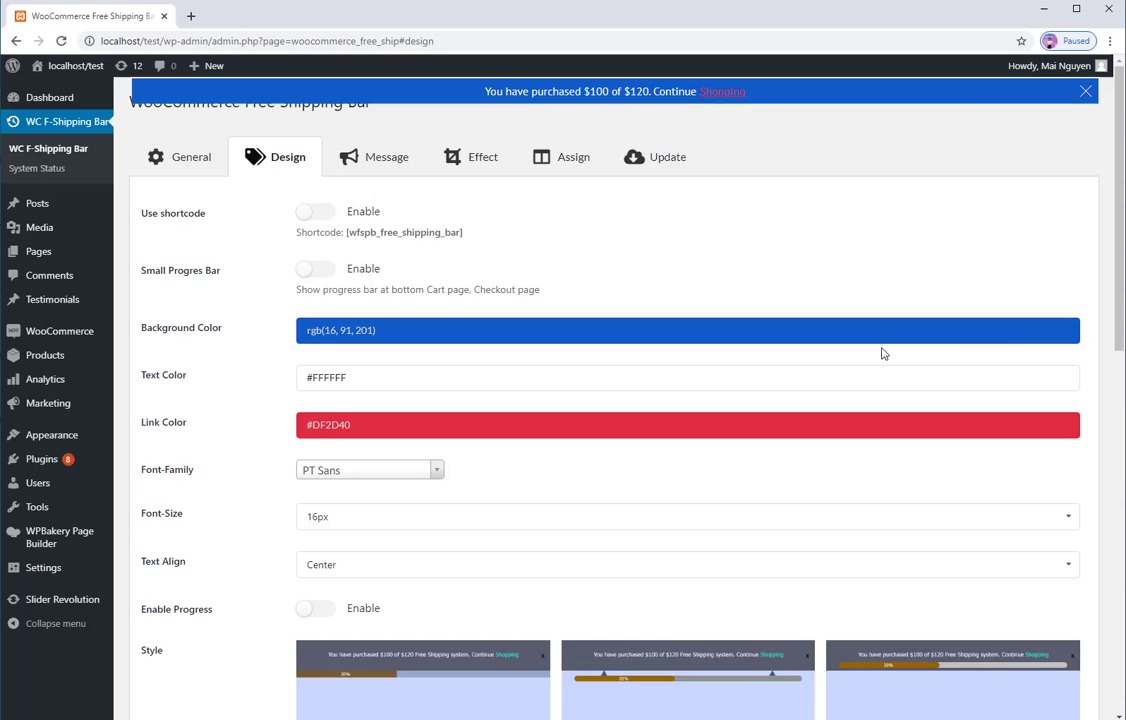
left_click(1067, 331)
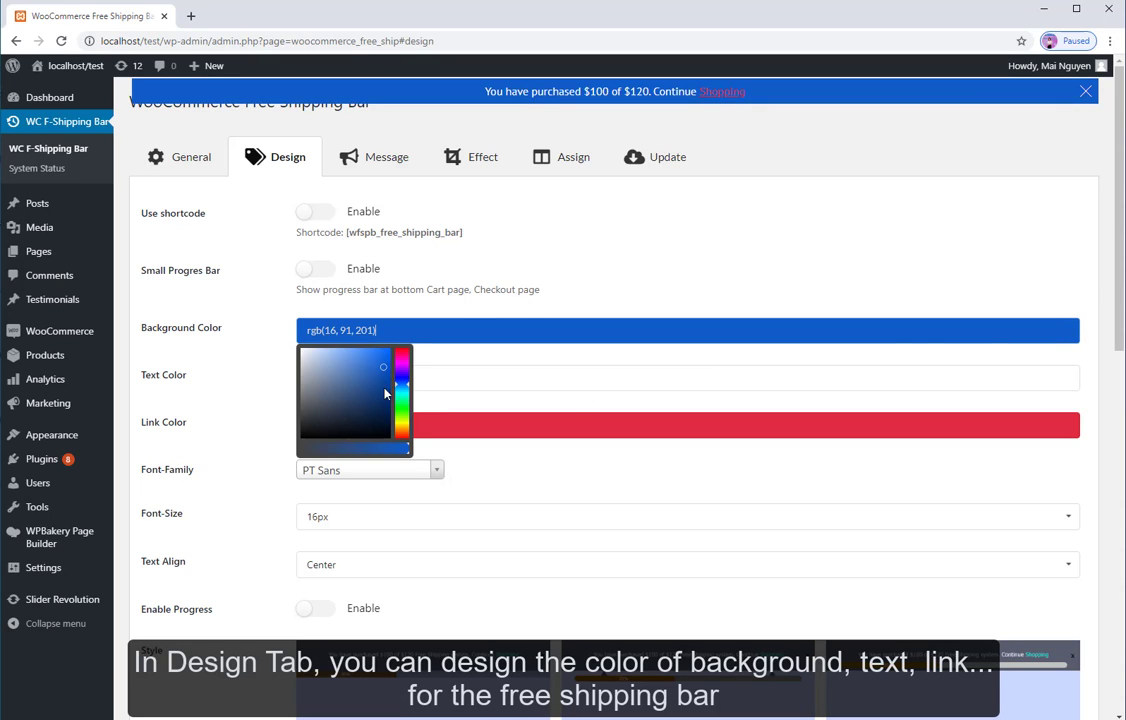
left_click(404, 394)
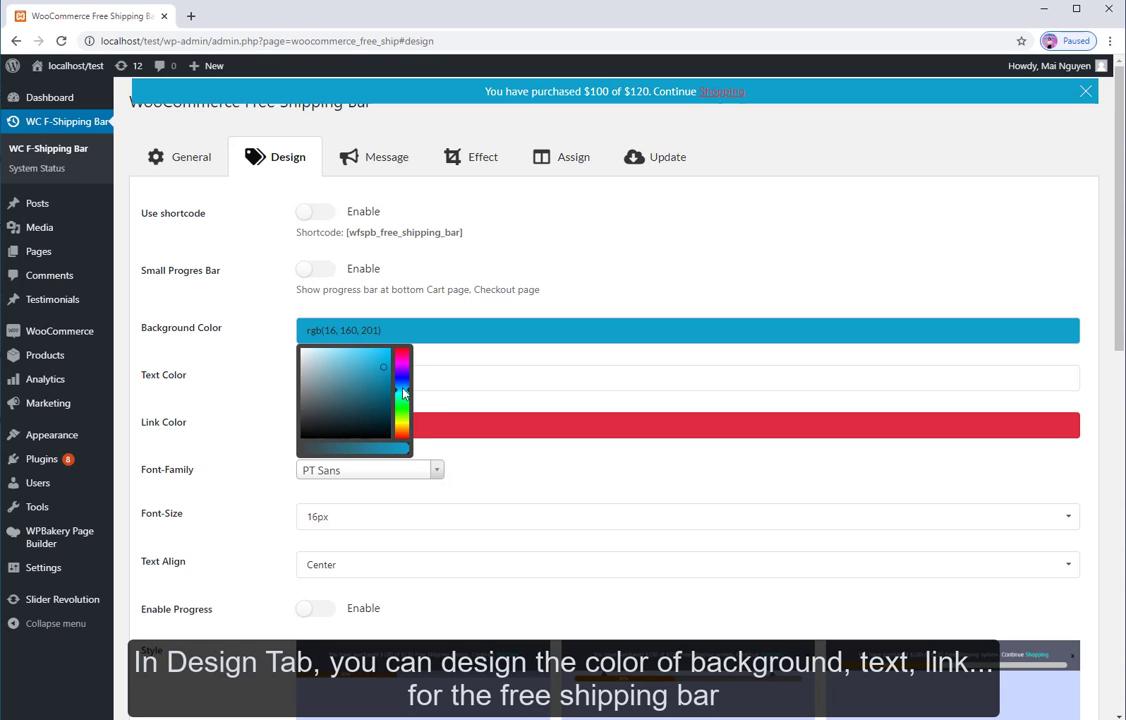
left_click(386, 371)
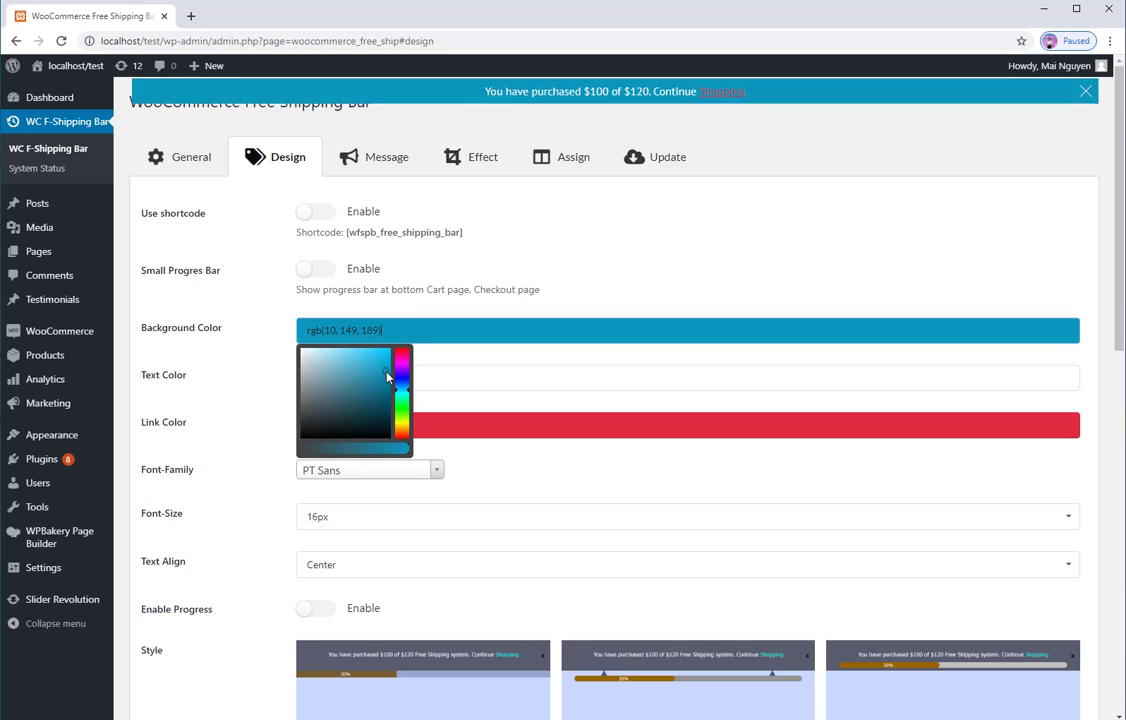
left_click(470, 372)
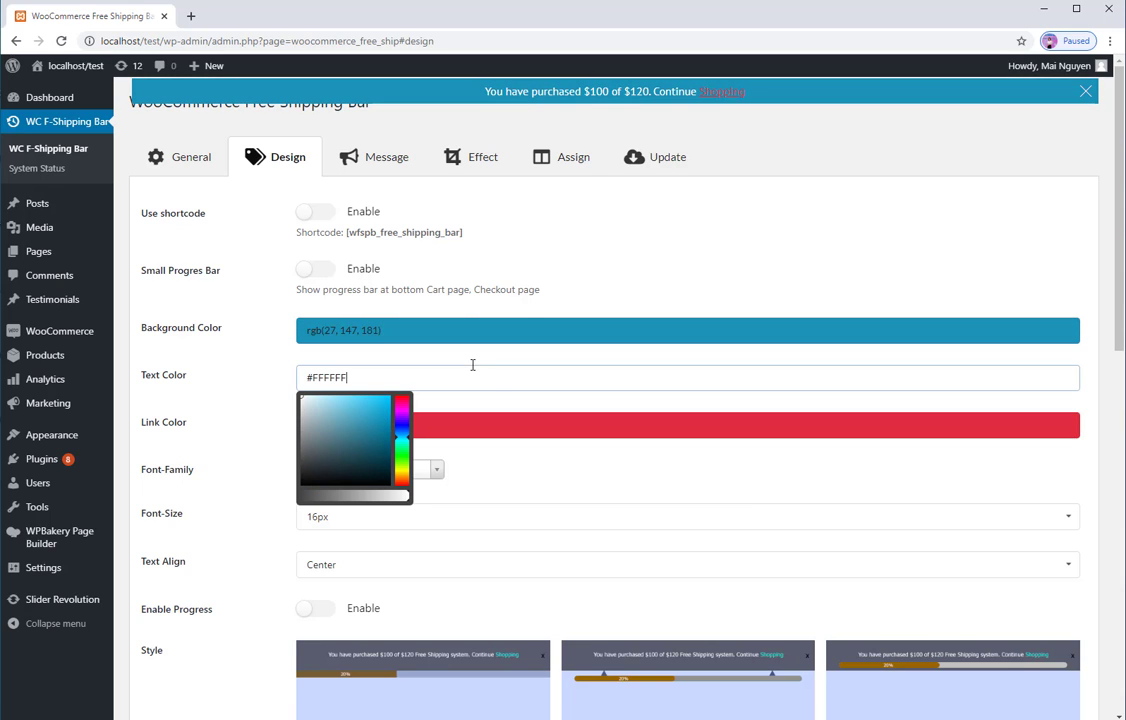
- Change the link colour to yellow, set font size to 17px, and save the design
left_click(1070, 432)
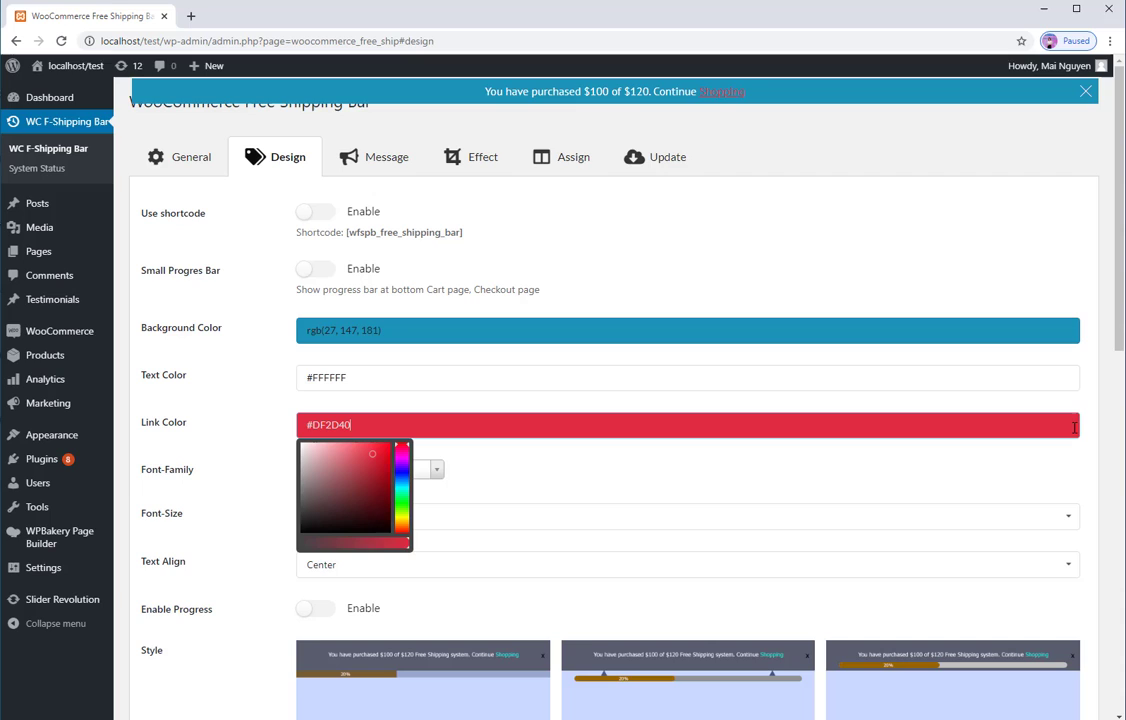
left_click_drag(393, 534, 397, 518)
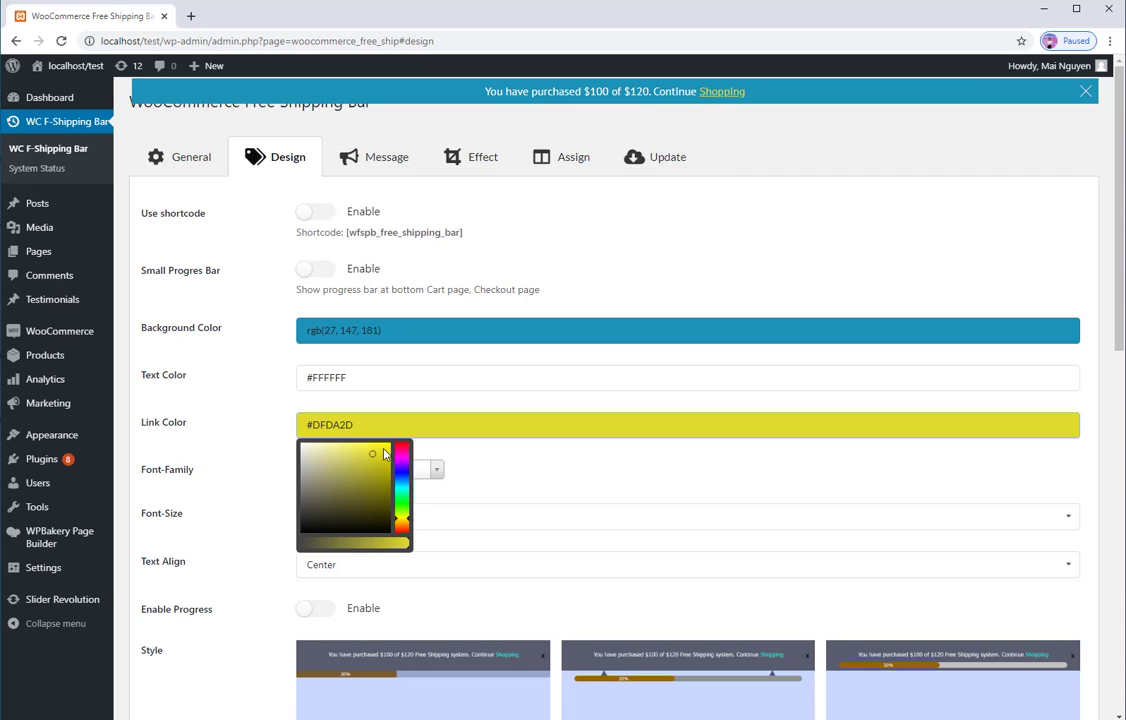
left_click(535, 482)
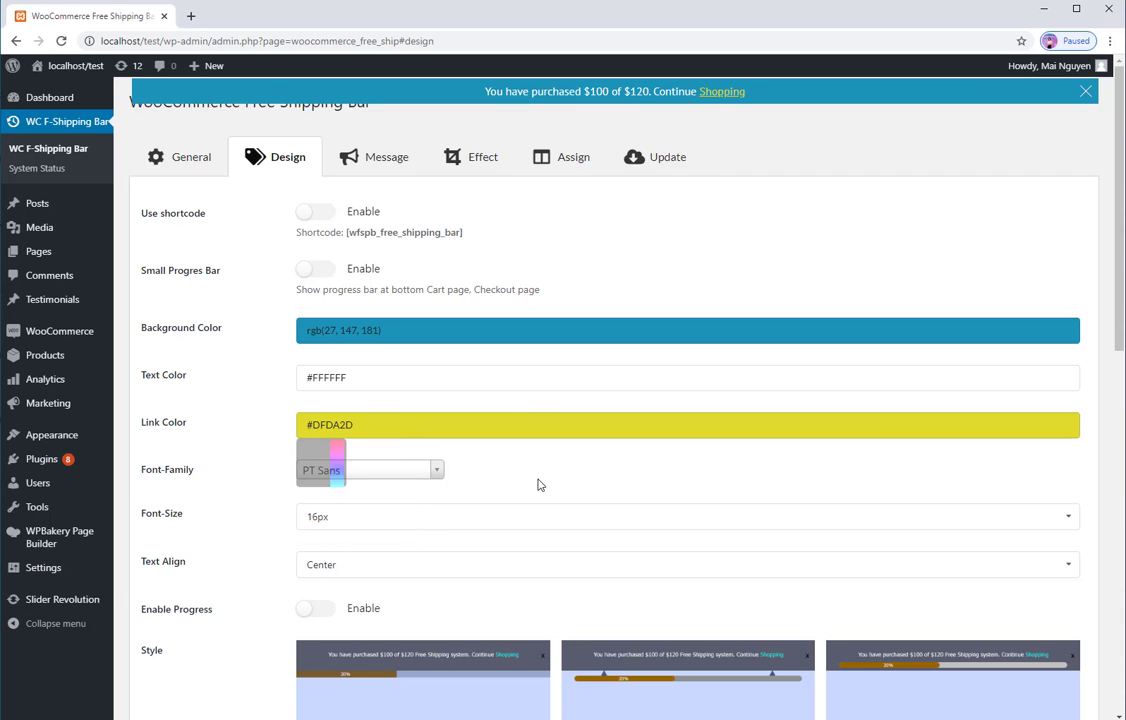
left_click(432, 516)
left_click(403, 585)
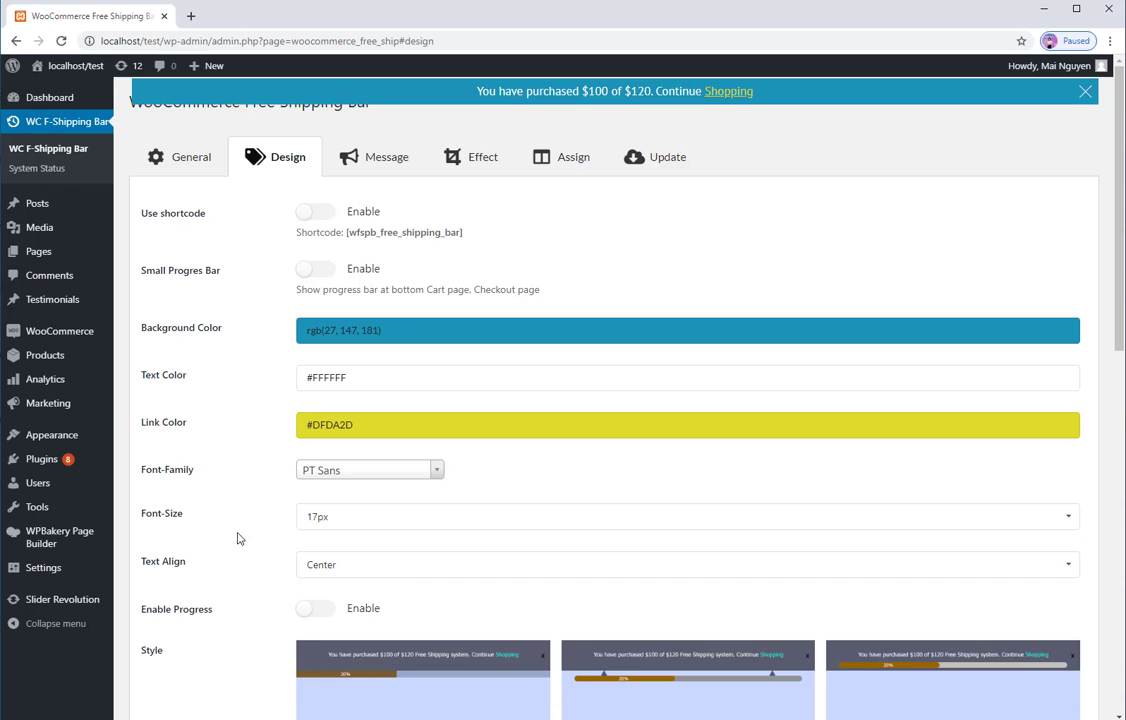
scroll(412, 573, "down", 2)
scroll(412, 570, "down", 3)
scroll(412, 570, "down", 6)
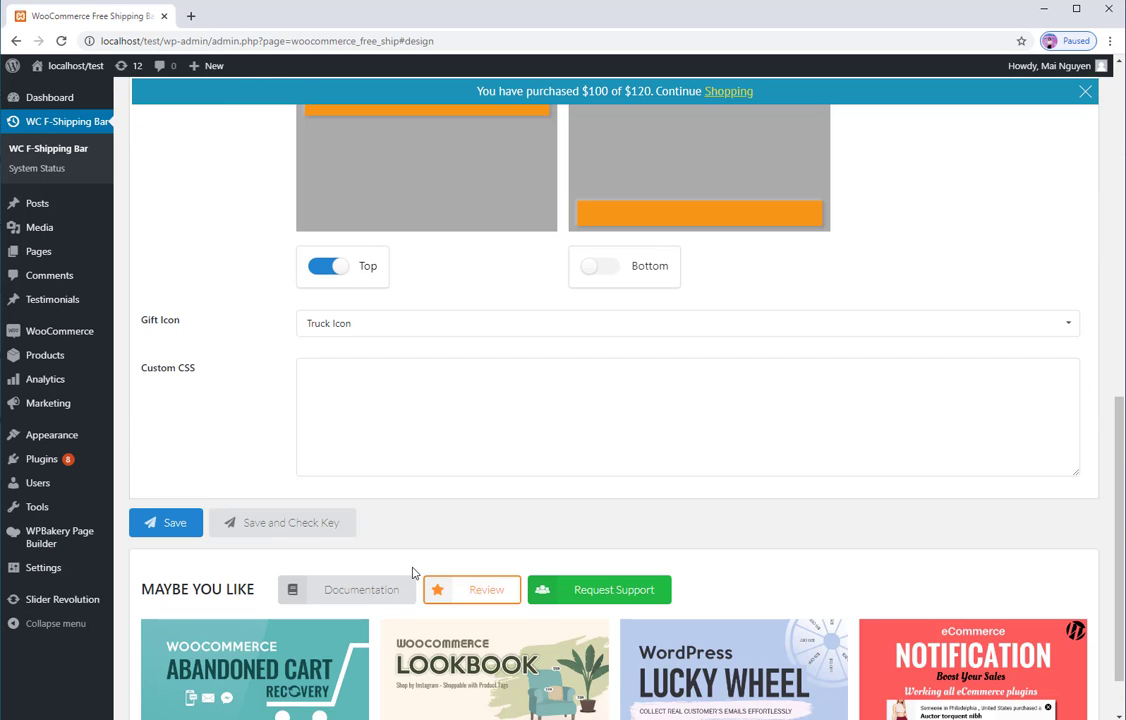
left_click(160, 522)
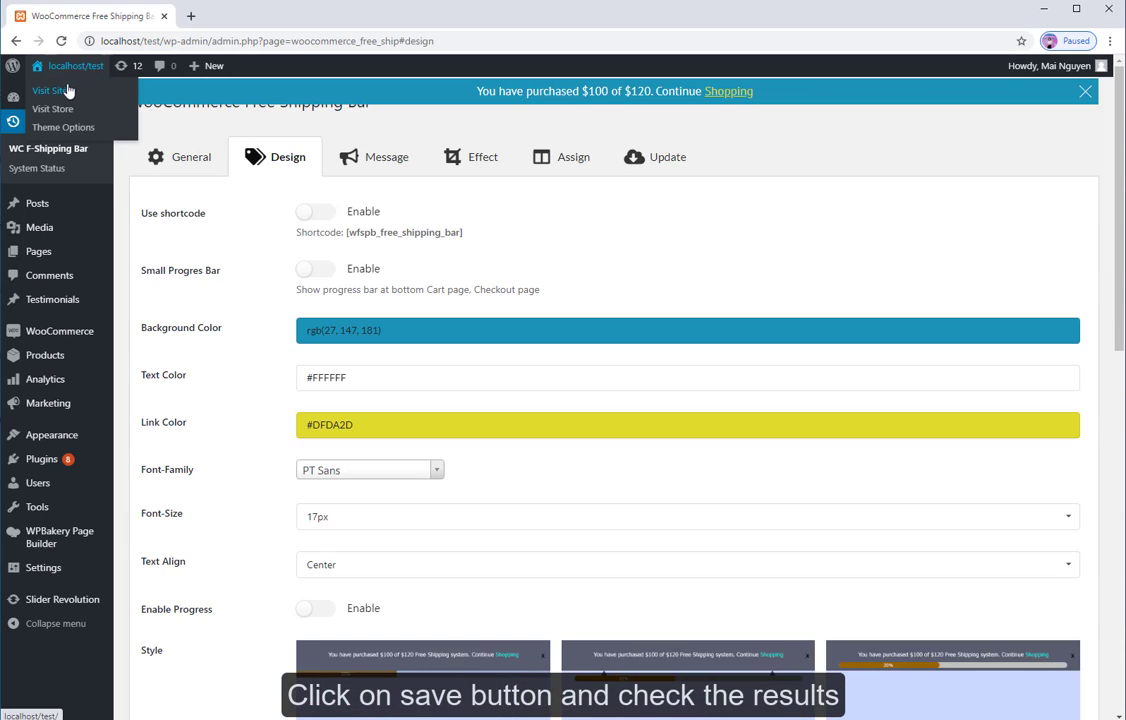
- On the storefront homepage, check the 'Free shipping for billing over $99' bar message
left_click(67, 91)
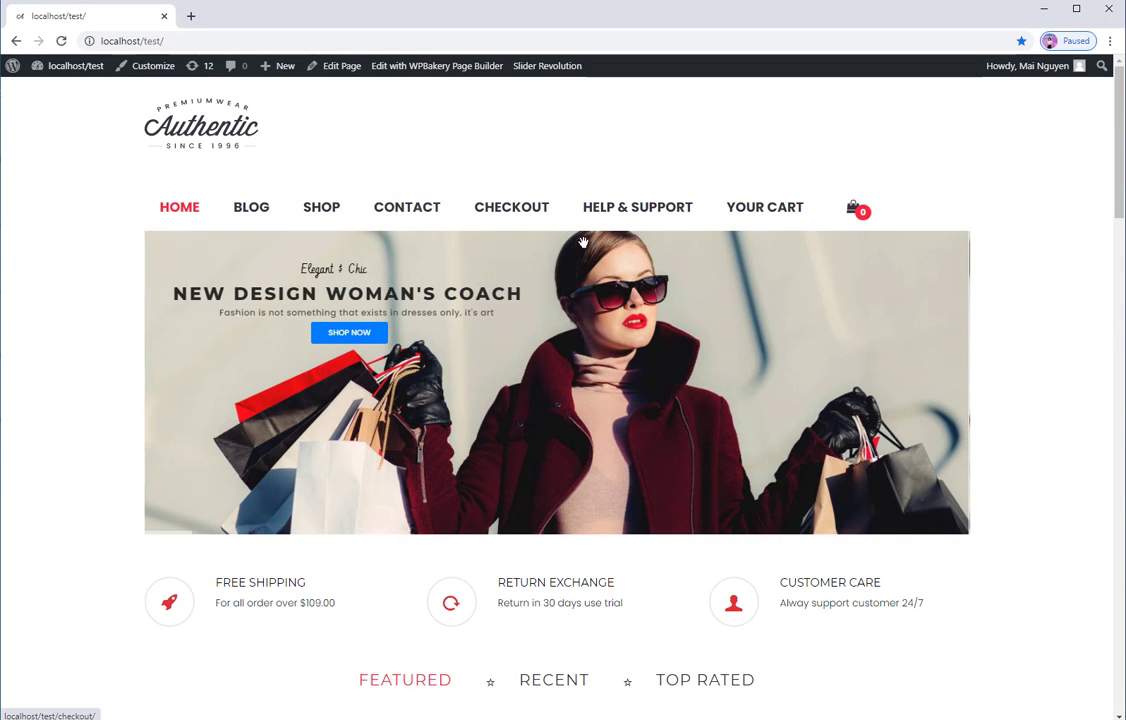
scroll(630, 241, "down", 3)
scroll(630, 241, "down", 2)
scroll(630, 241, "down", 1)
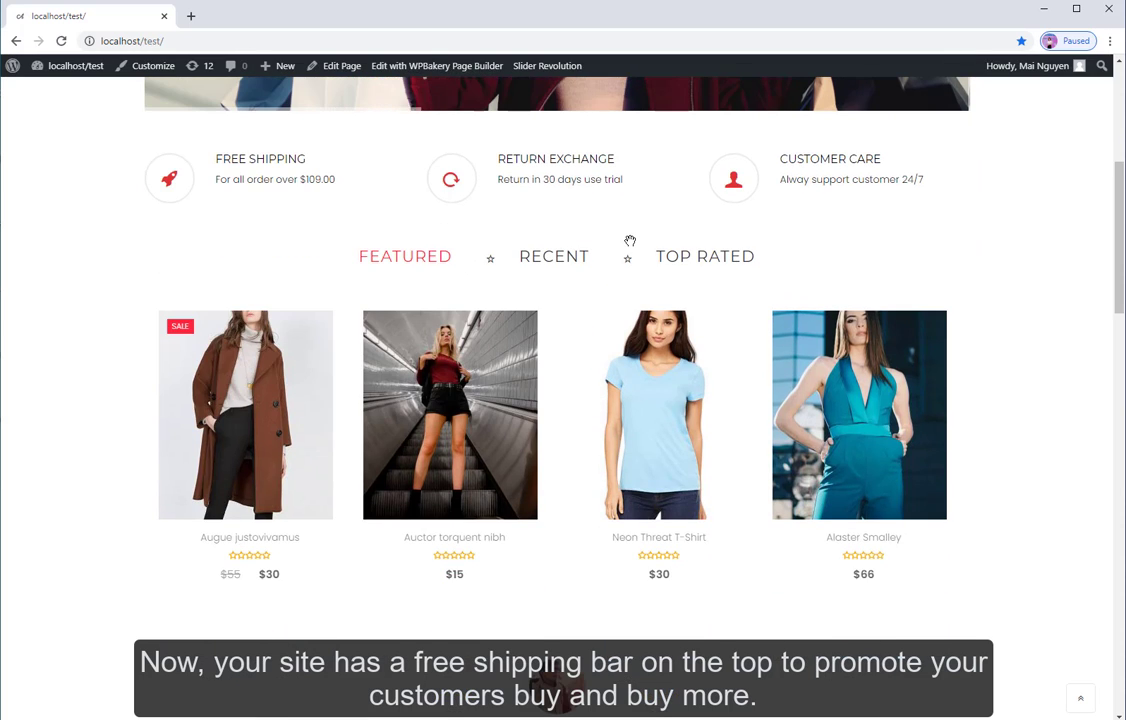
scroll(630, 241, "up", 5)
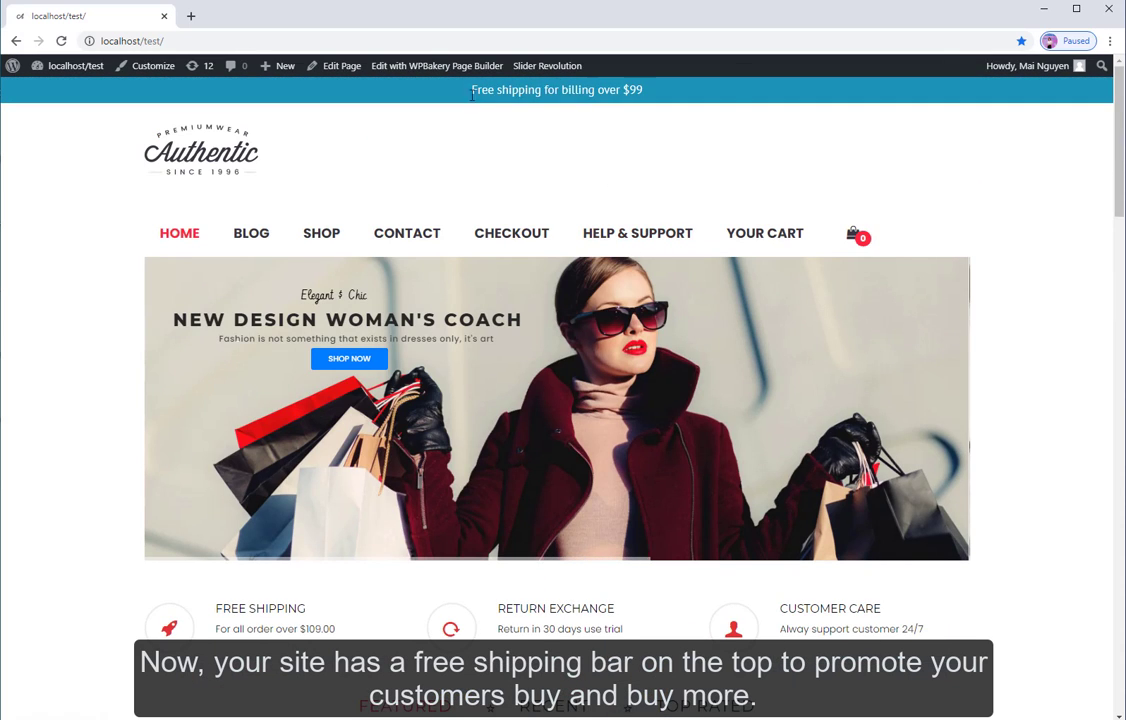
left_click_drag(471, 90, 598, 90)
left_click(729, 95)
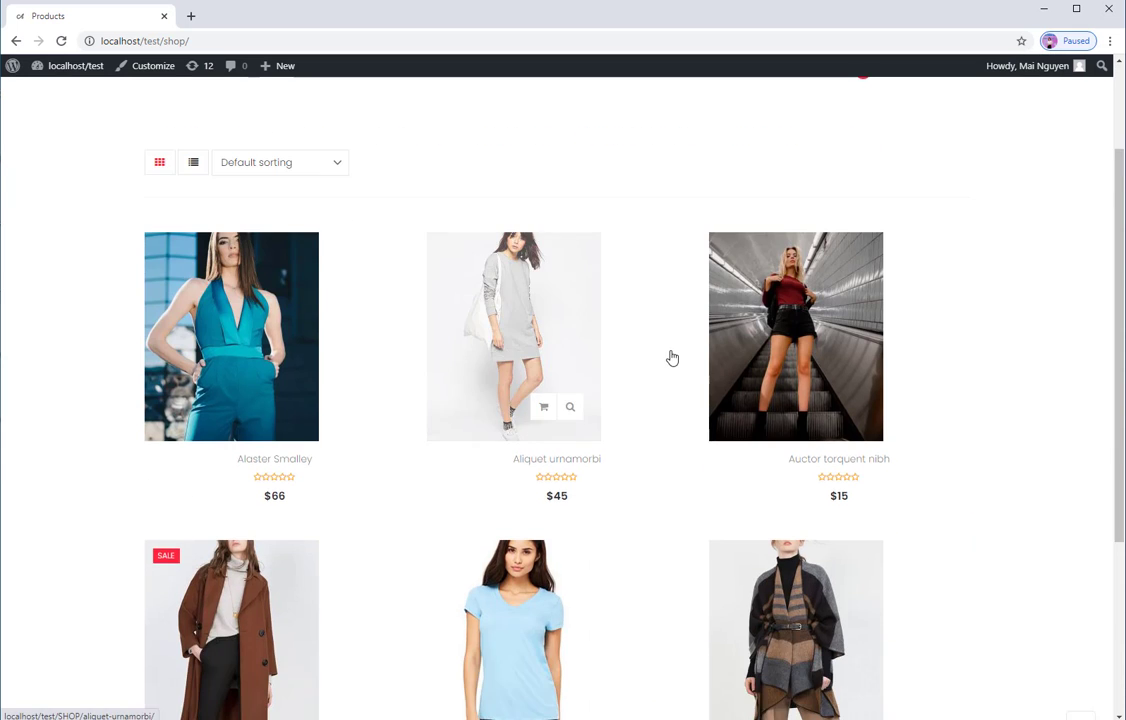
scroll(670, 356, "down", 2)
- Browse the Aliquet urnamorbi product page and view the dress's third photo
scroll(455, 347, "up", 5)
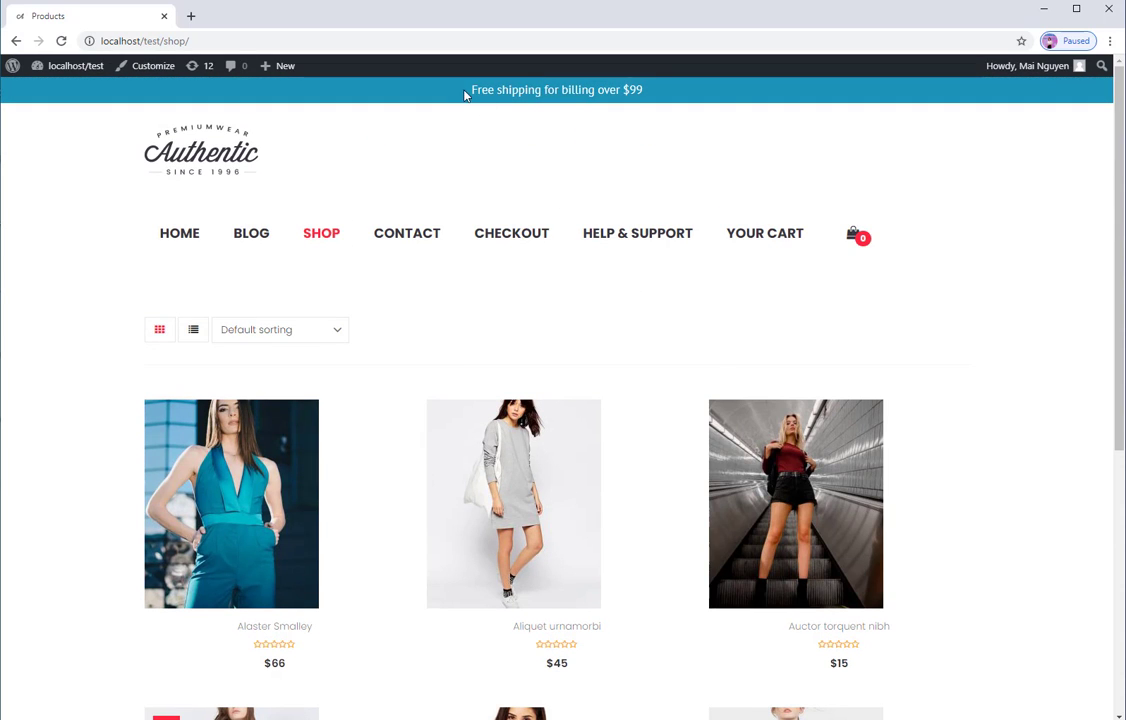
scroll(740, 250, "down", 2)
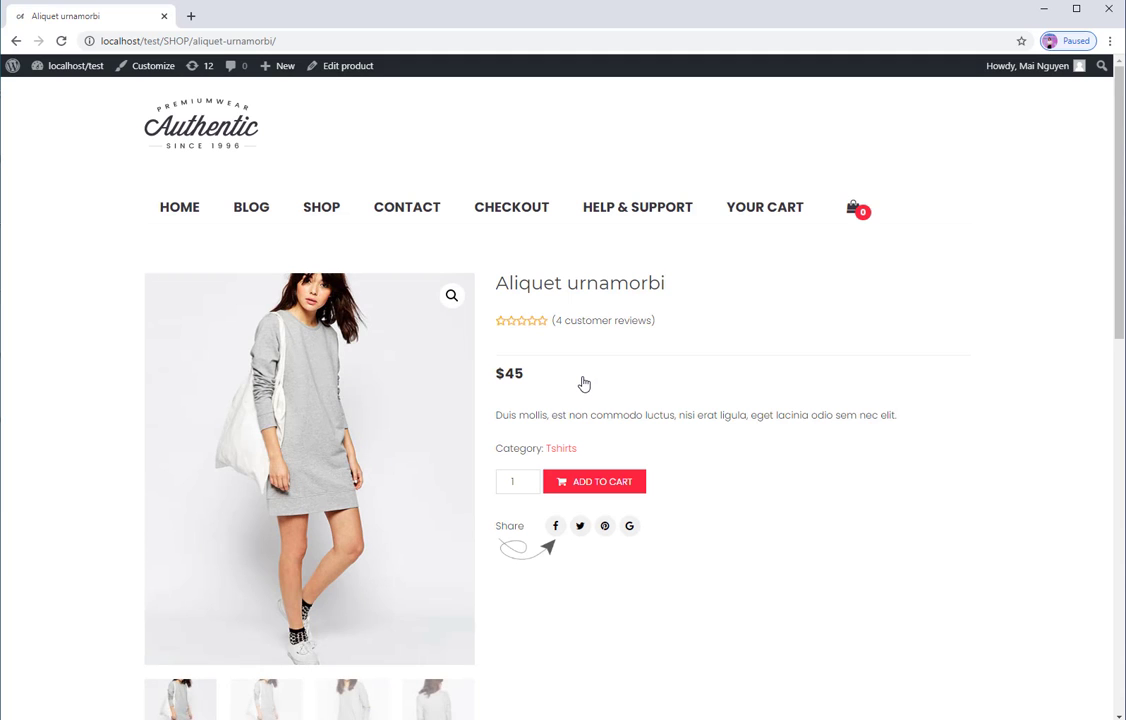
scroll(505, 432, "down", 2)
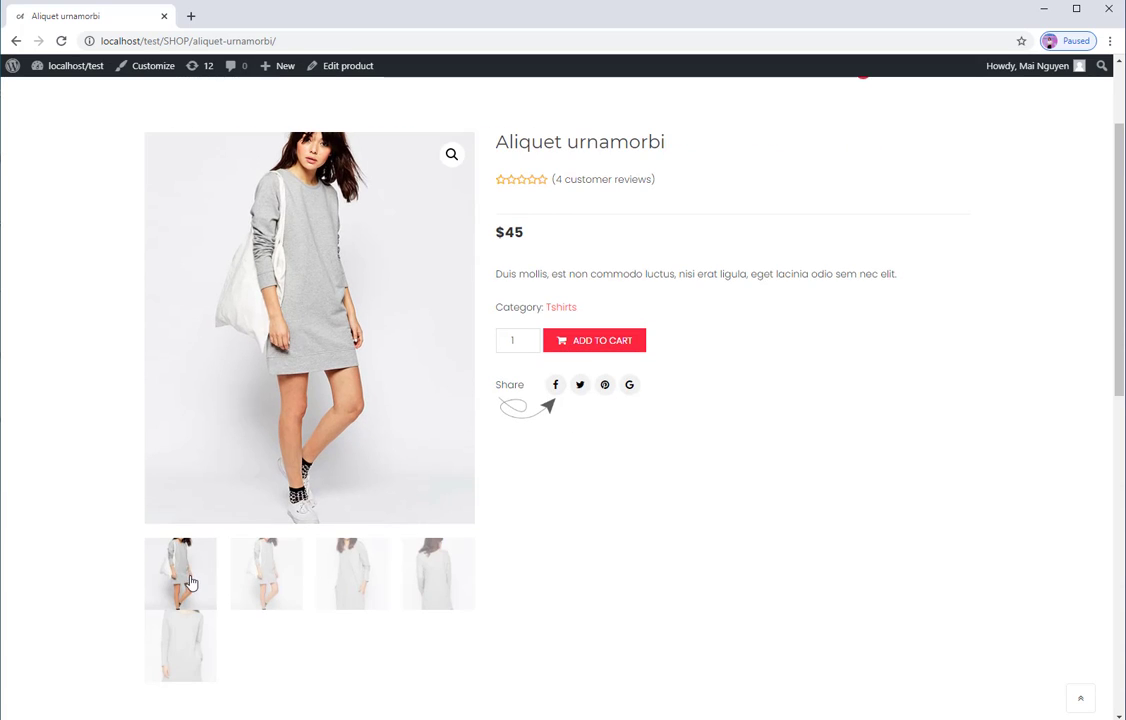
left_click(348, 586)
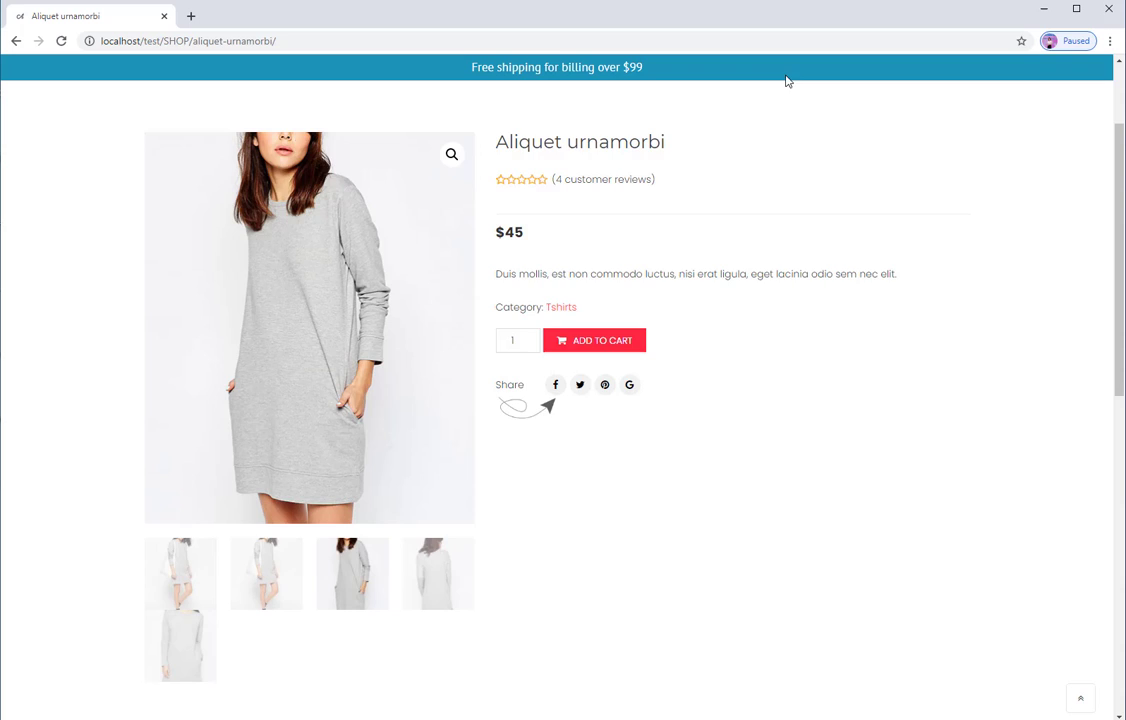
scroll(810, 250, "up", 3)
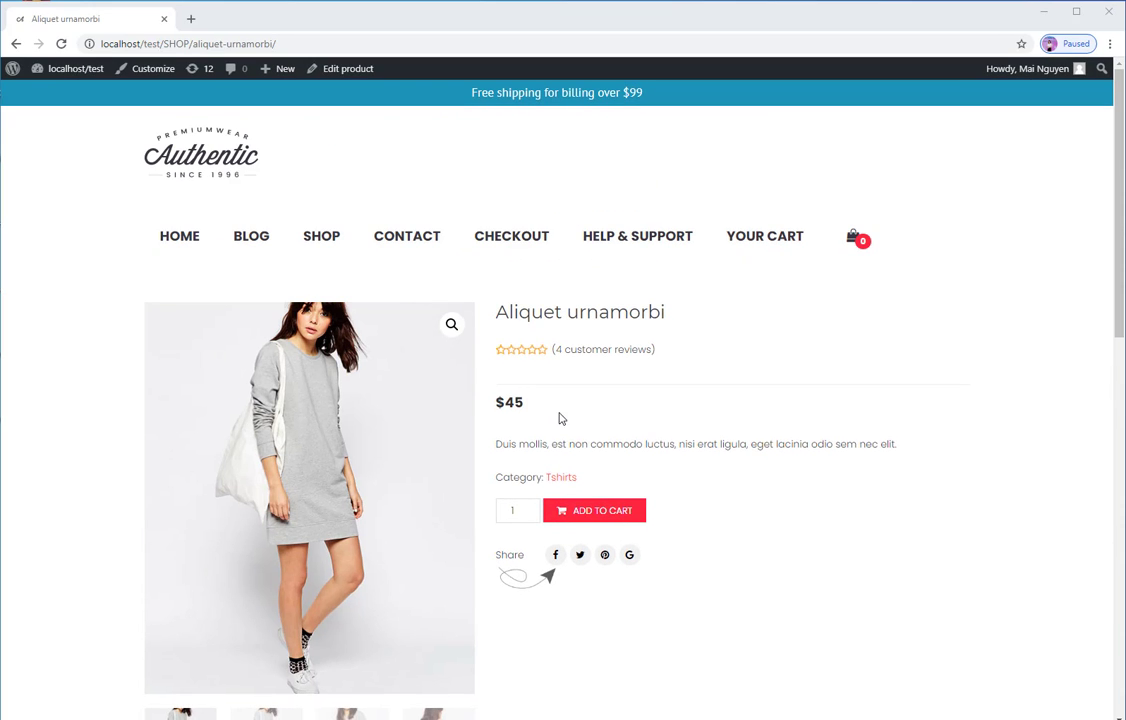
- Add three Aliquet urnamorbi dresses to the cart and check the bar's congratulation message
left_click(528, 508)
left_click(603, 514)
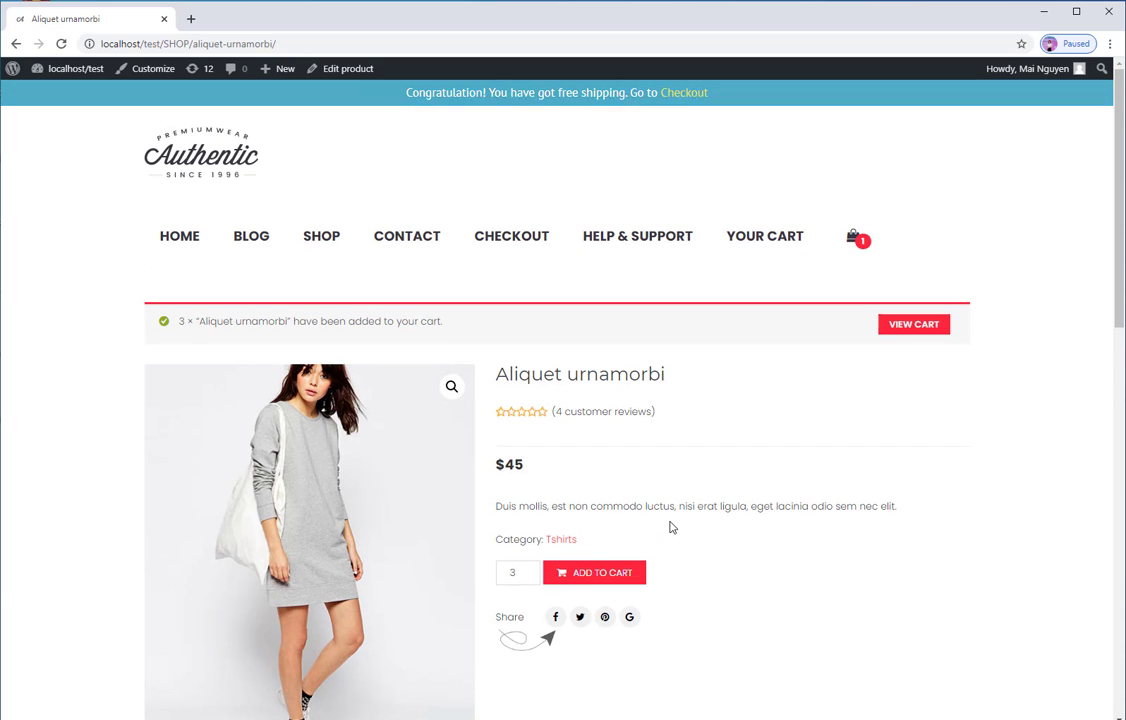
left_click_drag(401, 97, 702, 116)
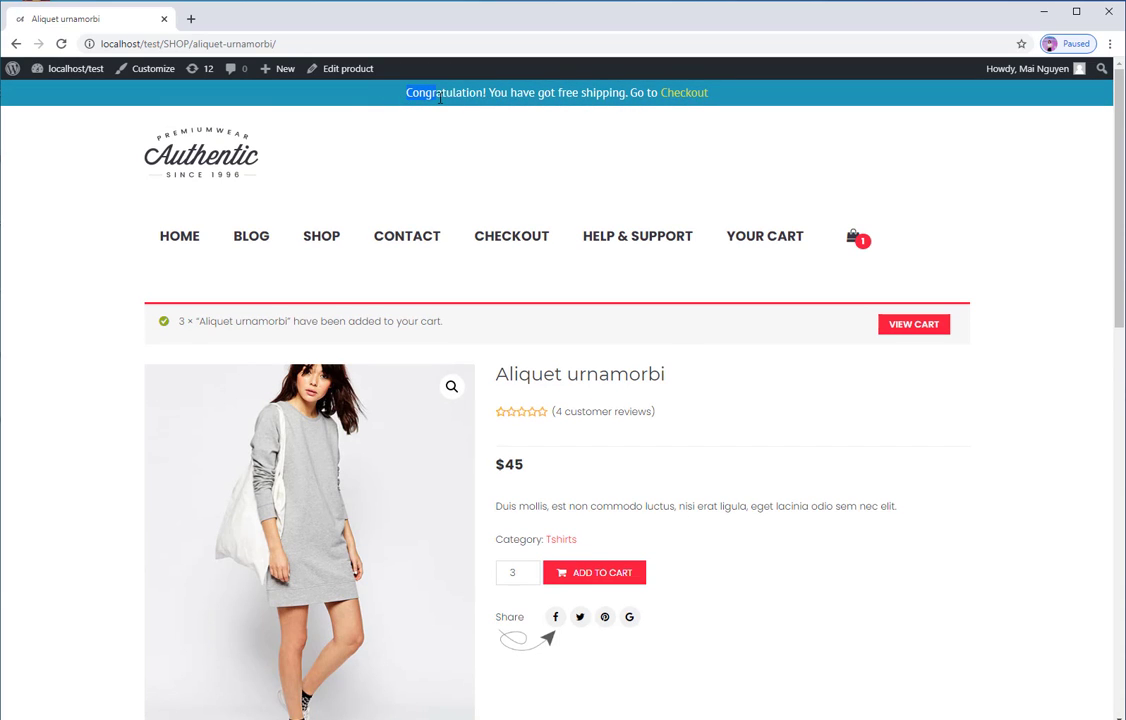
- At checkout, set billing country to United States (US) and confirm the order shows Free shipping
left_click(584, 128)
left_click(692, 94)
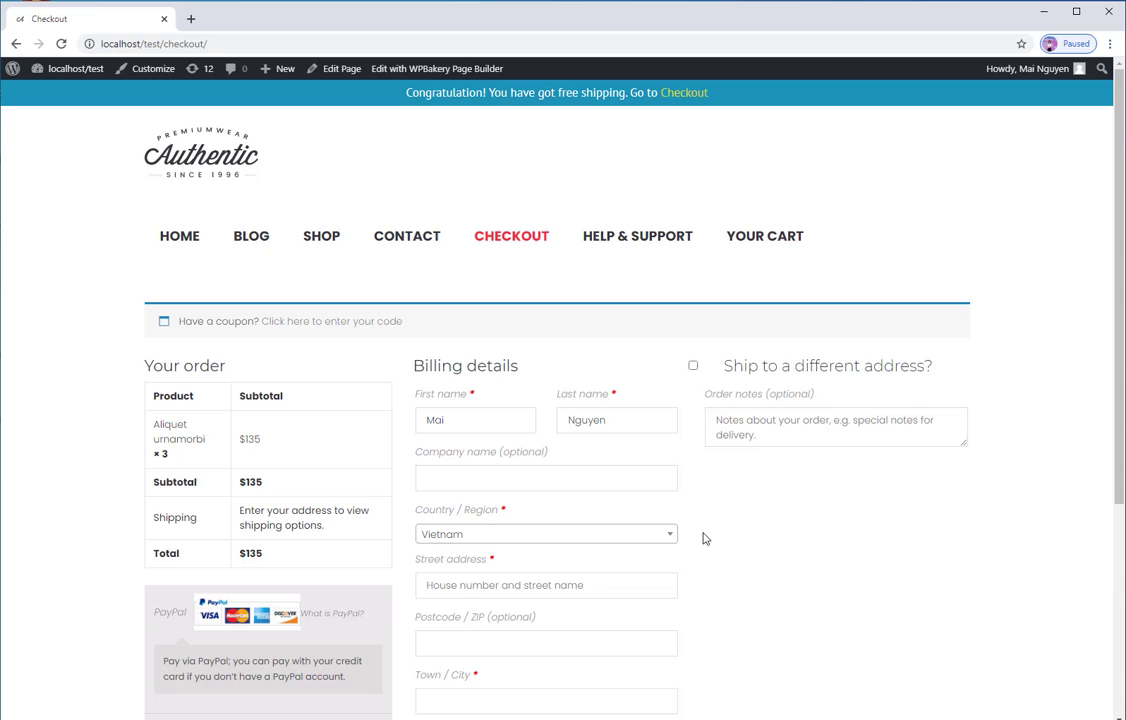
scroll(703, 539, "down", 2)
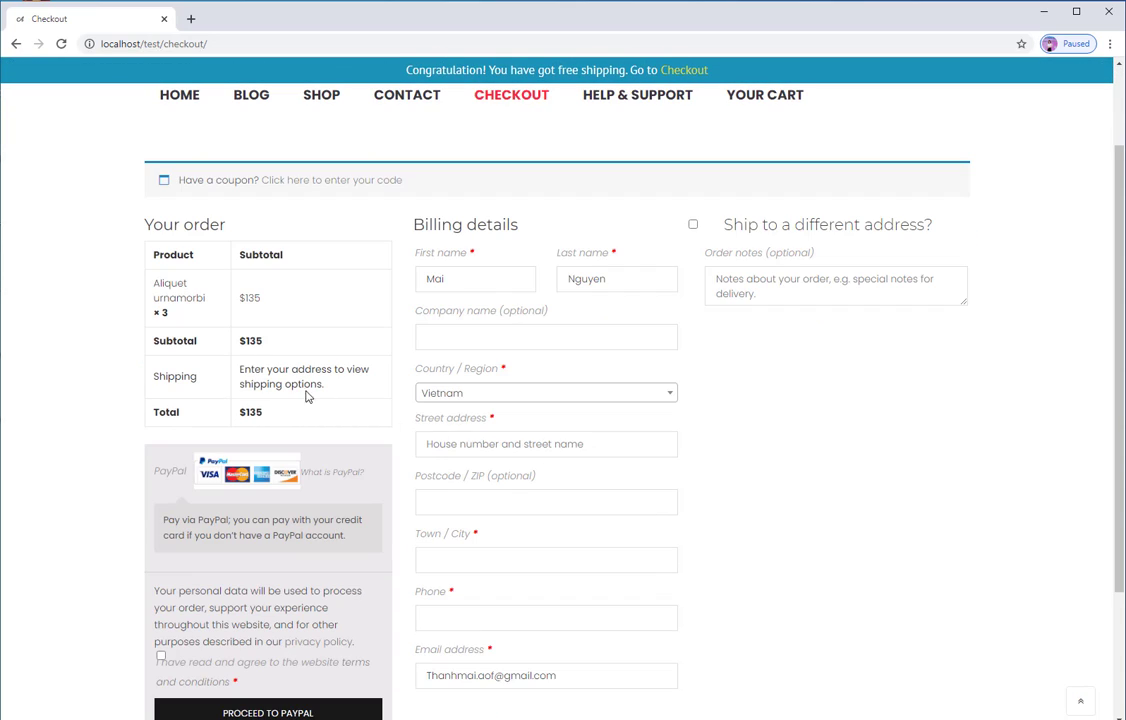
left_click(640, 393)
type("unite")
left_click(535, 485)
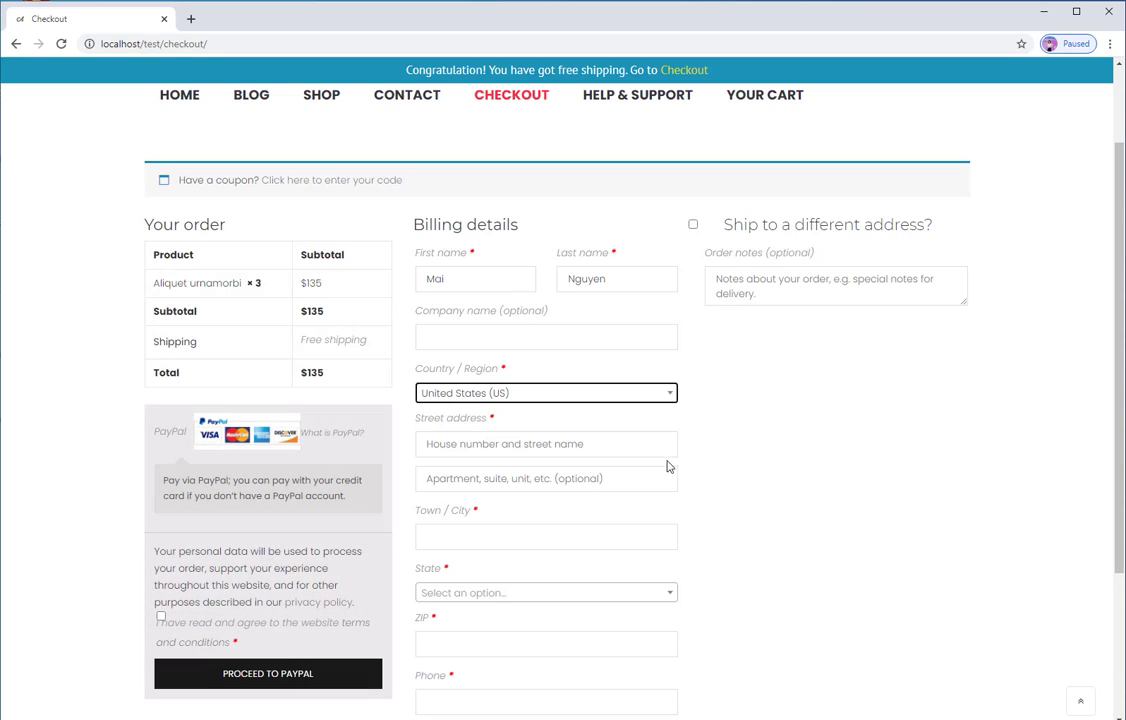
left_click_drag(300, 345, 368, 346)
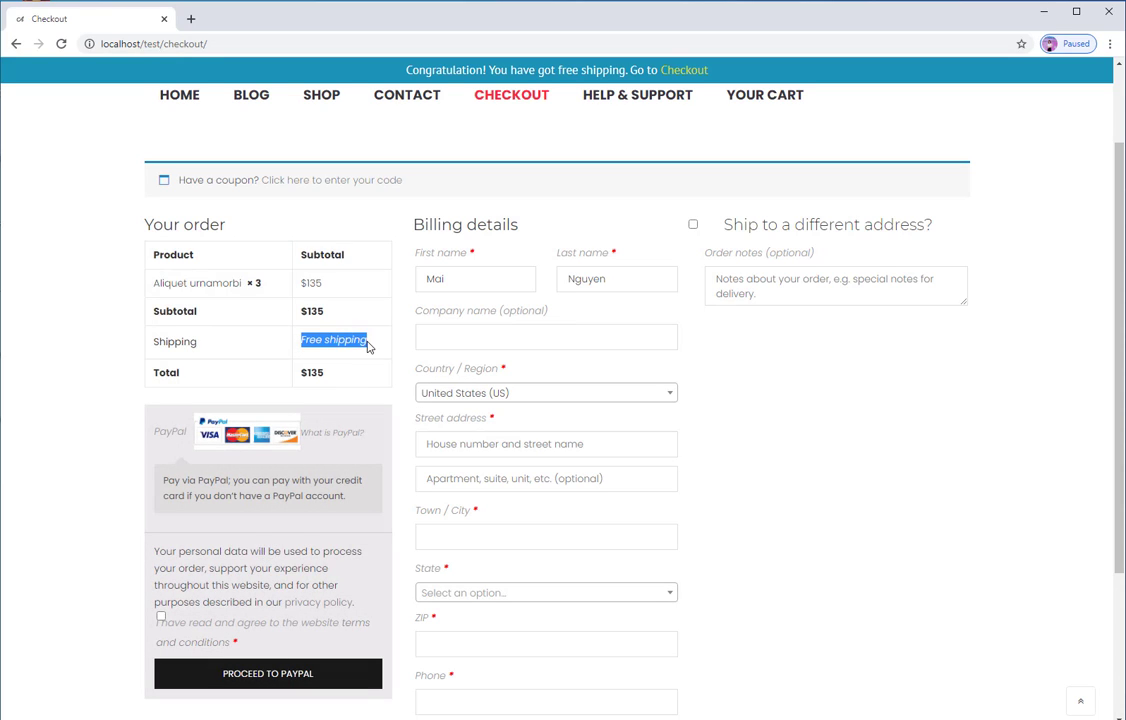
left_click(295, 321)
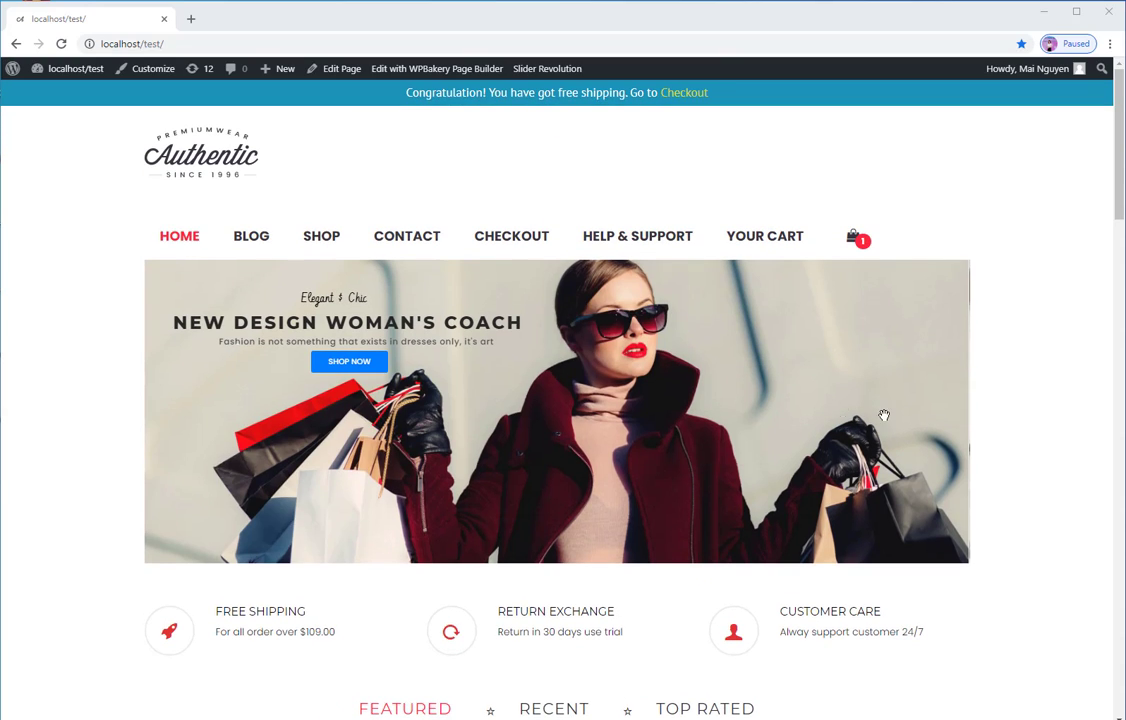
- Go to the Free Shipping Bar Design tab and locate the Gift Icon setting
left_click(60, 68)
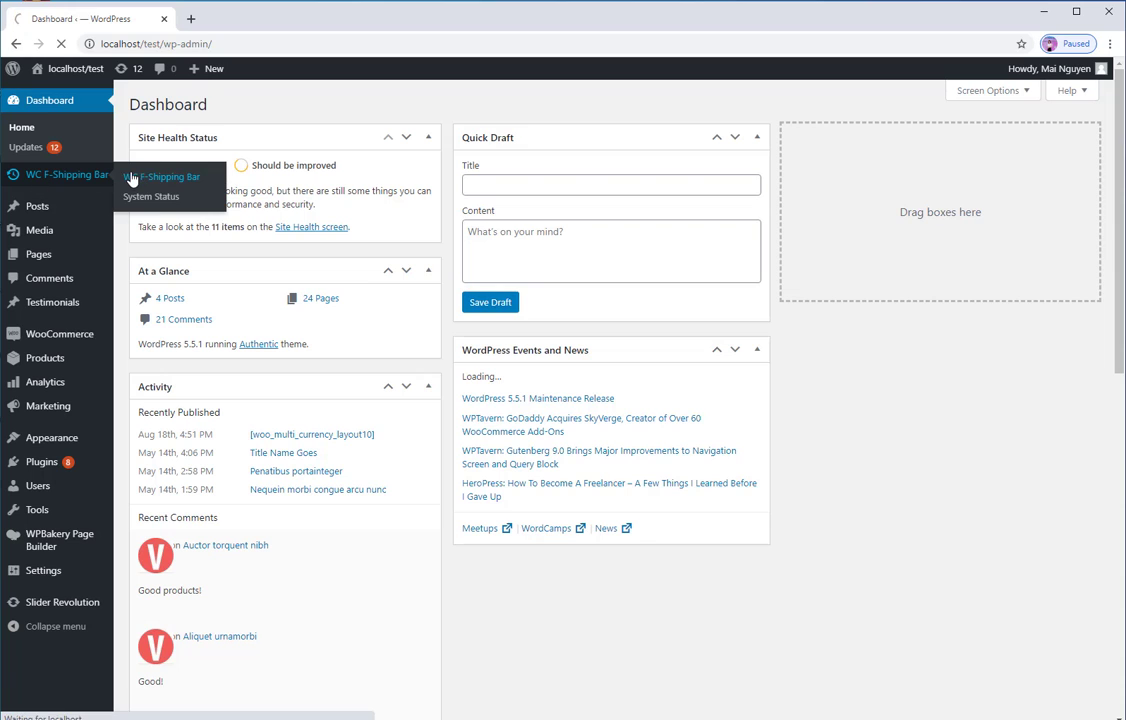
left_click(150, 176)
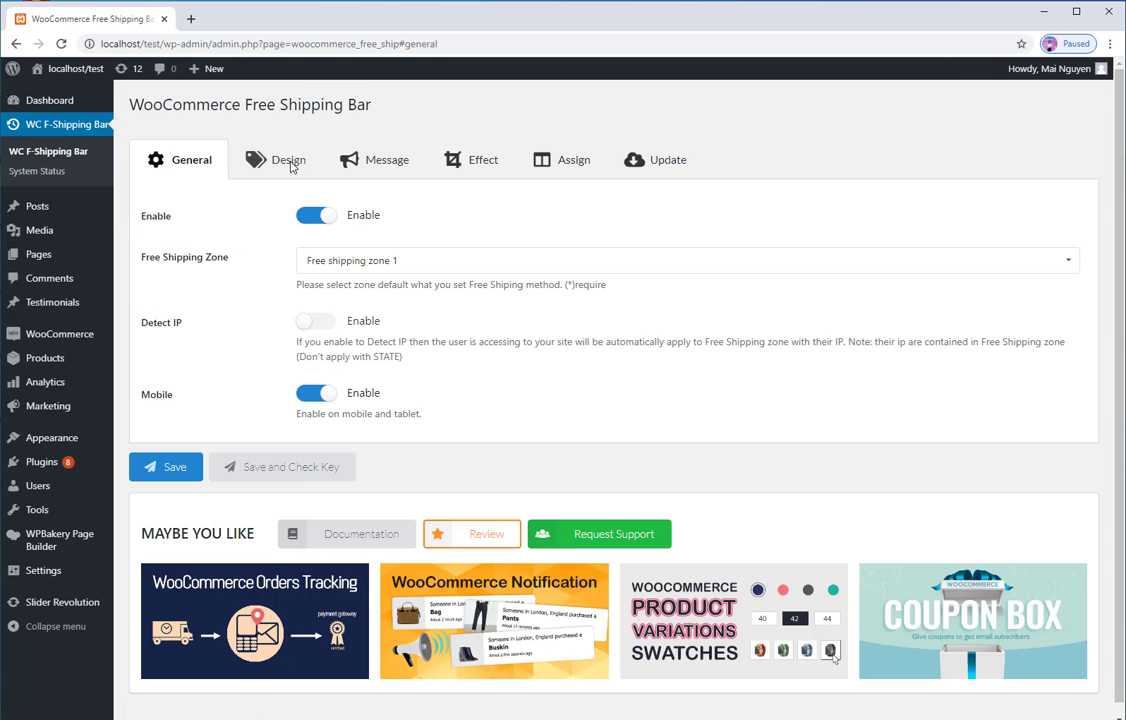
left_click(288, 160)
scroll(264, 357, "down", 4)
scroll(182, 426, "down", 2)
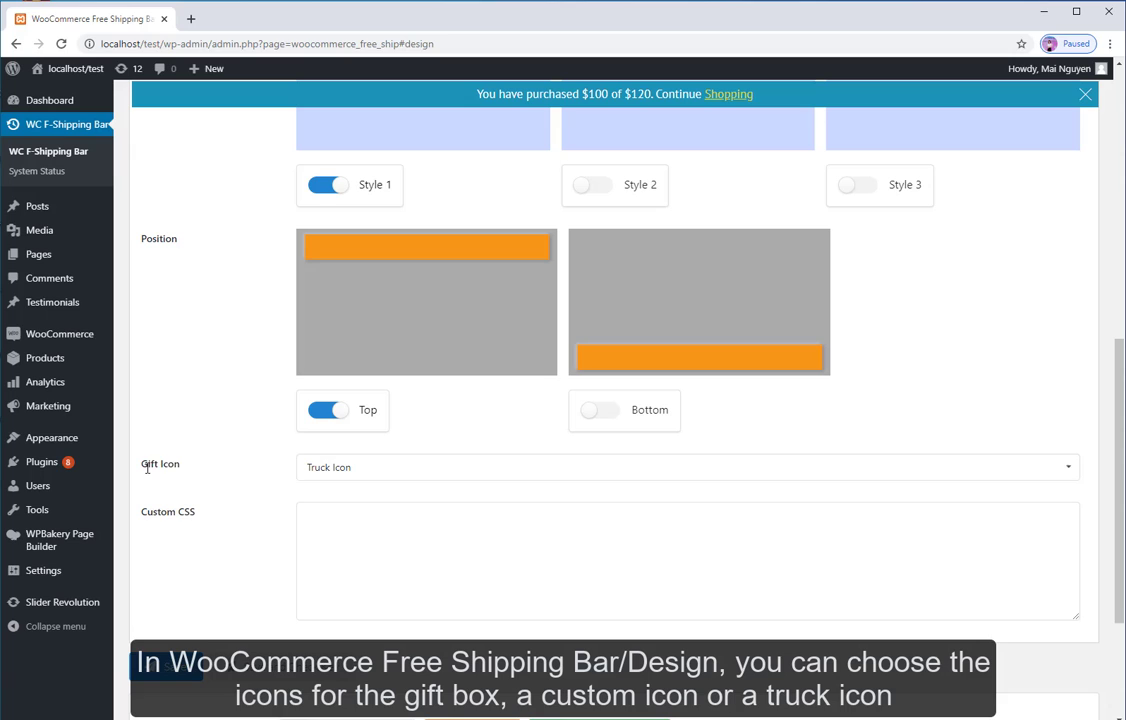
left_click_drag(147, 467, 761, 470)
- Try Custom Image, then set Gift Icon back to Truck Icon and save the design
left_click(1064, 467)
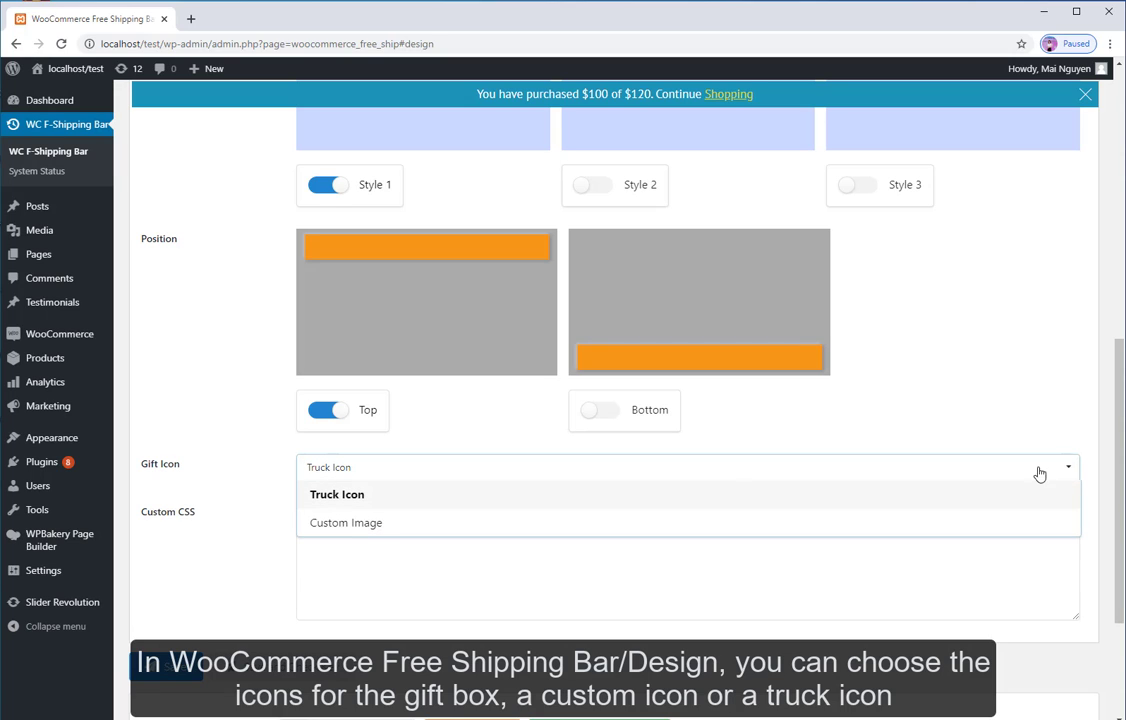
left_click(355, 523)
left_click(784, 465)
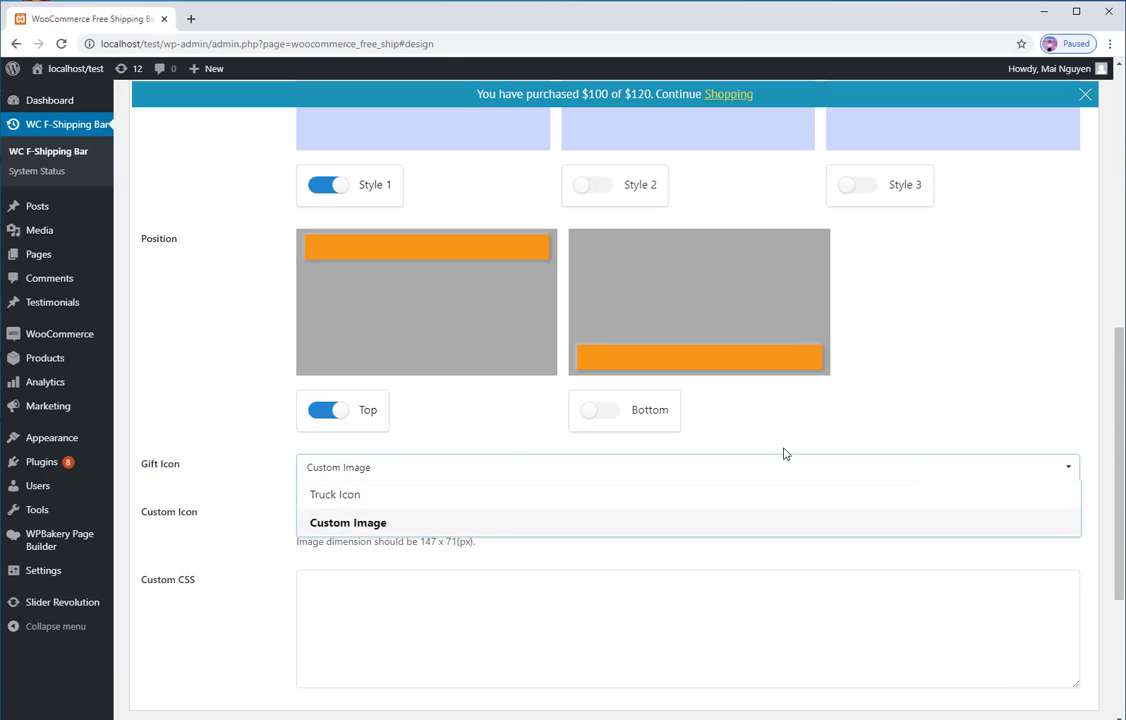
left_click(352, 497)
scroll(659, 500, "down", 1)
scroll(659, 500, "down", 1)
left_click(166, 523)
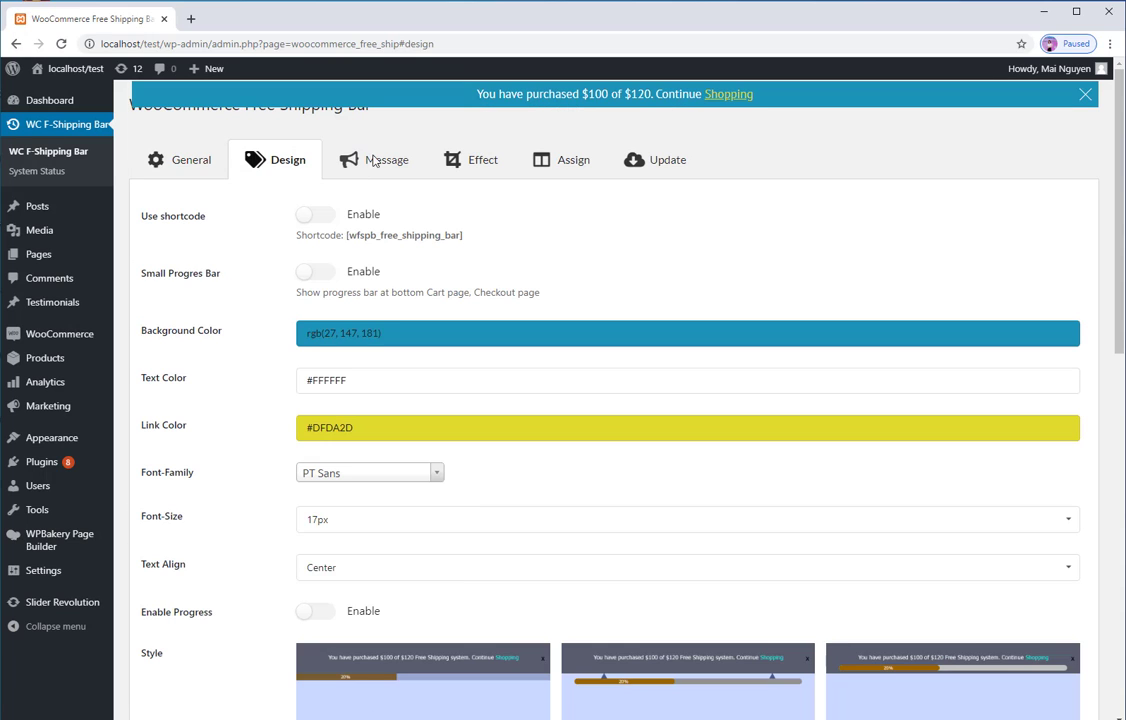
left_click(487, 161)
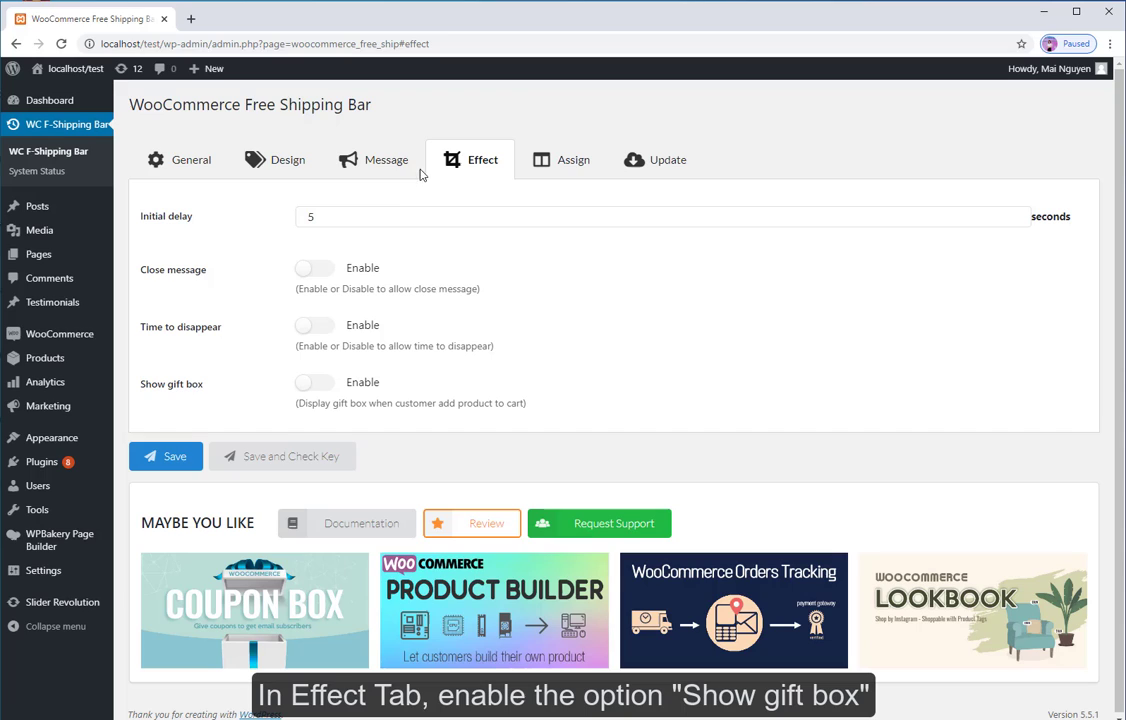
- Enable Show gift box and Close message in the Effect settings and save them
left_click(318, 382)
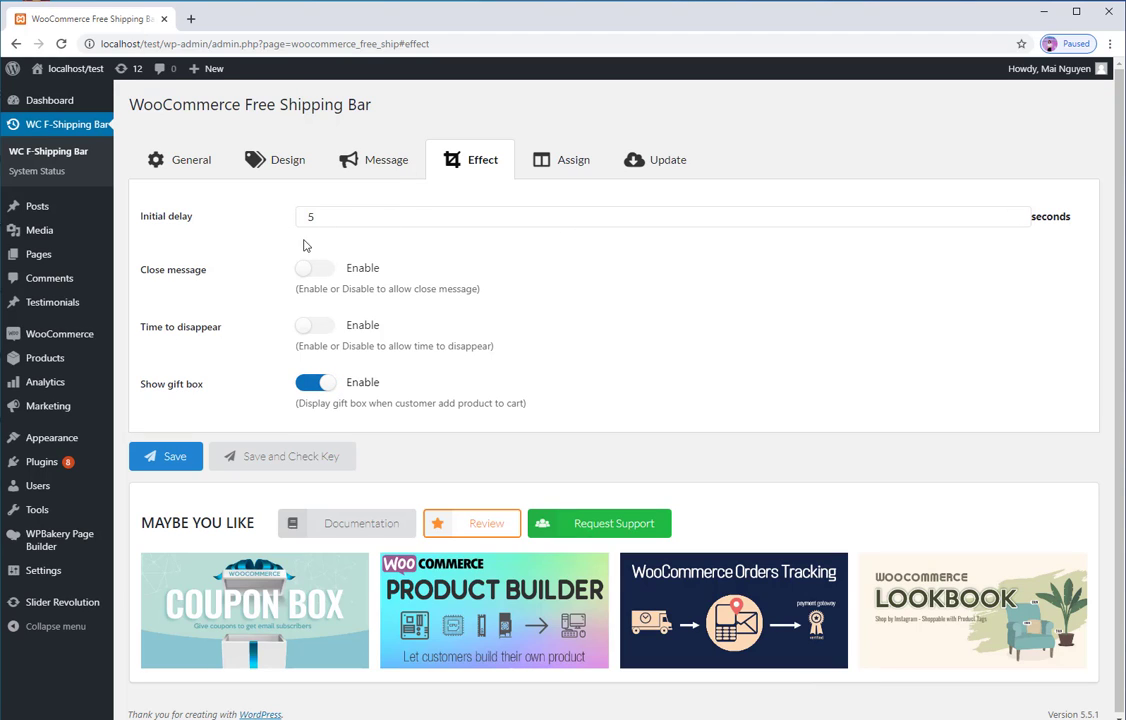
left_click(340, 275)
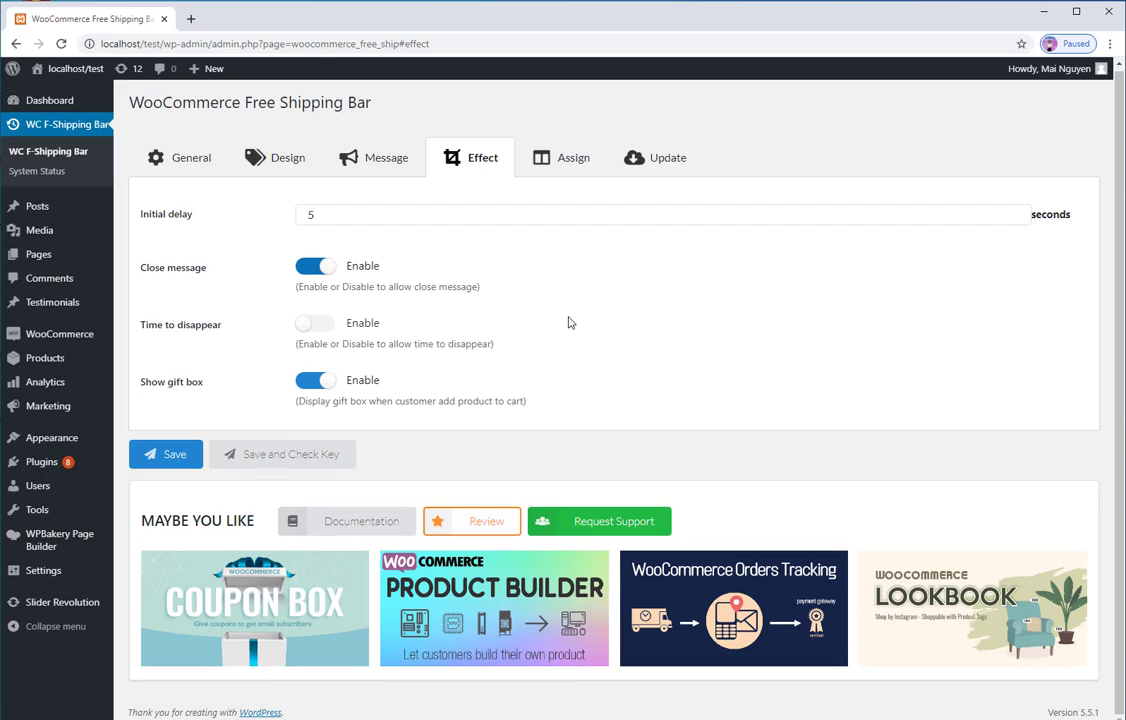
left_click(160, 455)
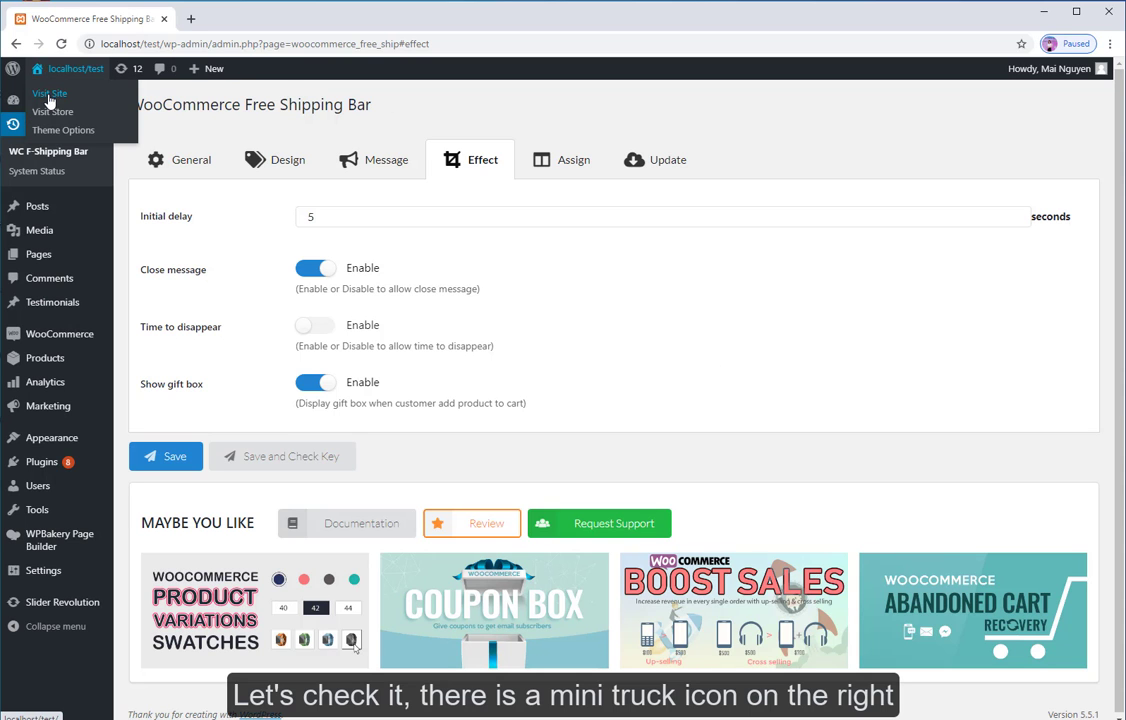
- On the storefront home page, reveal the shipping bar via the truck icon, then close and reopen it
left_click(45, 93)
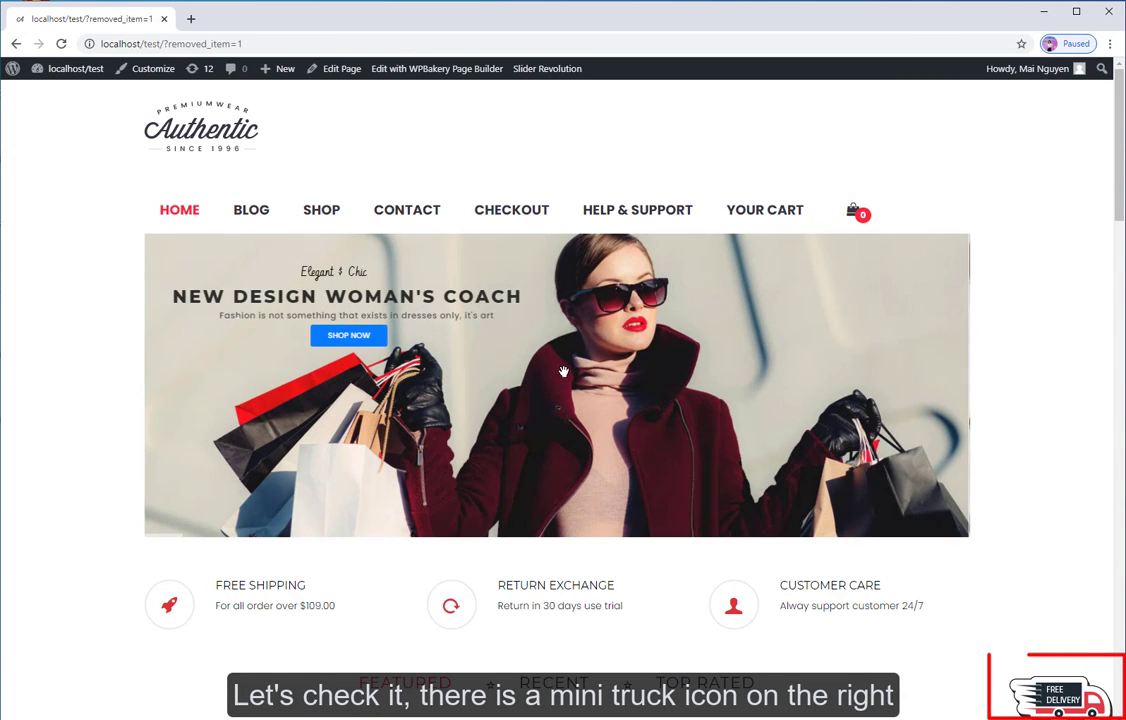
left_click(1058, 695)
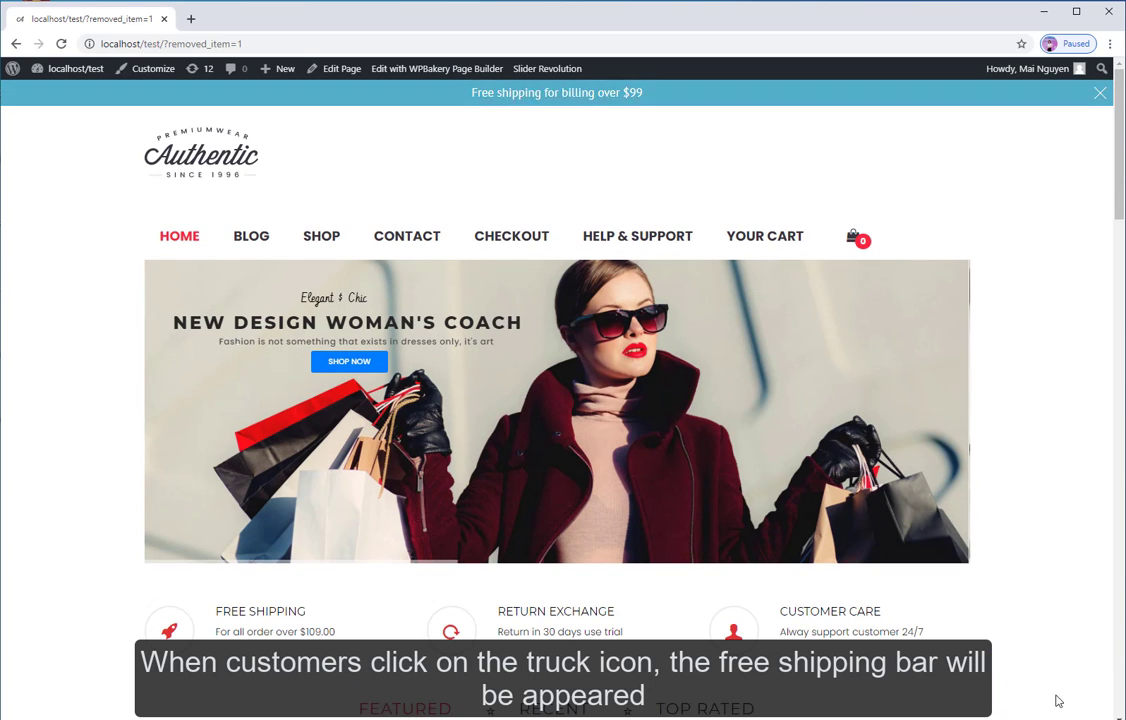
left_click_drag(472, 92, 640, 96)
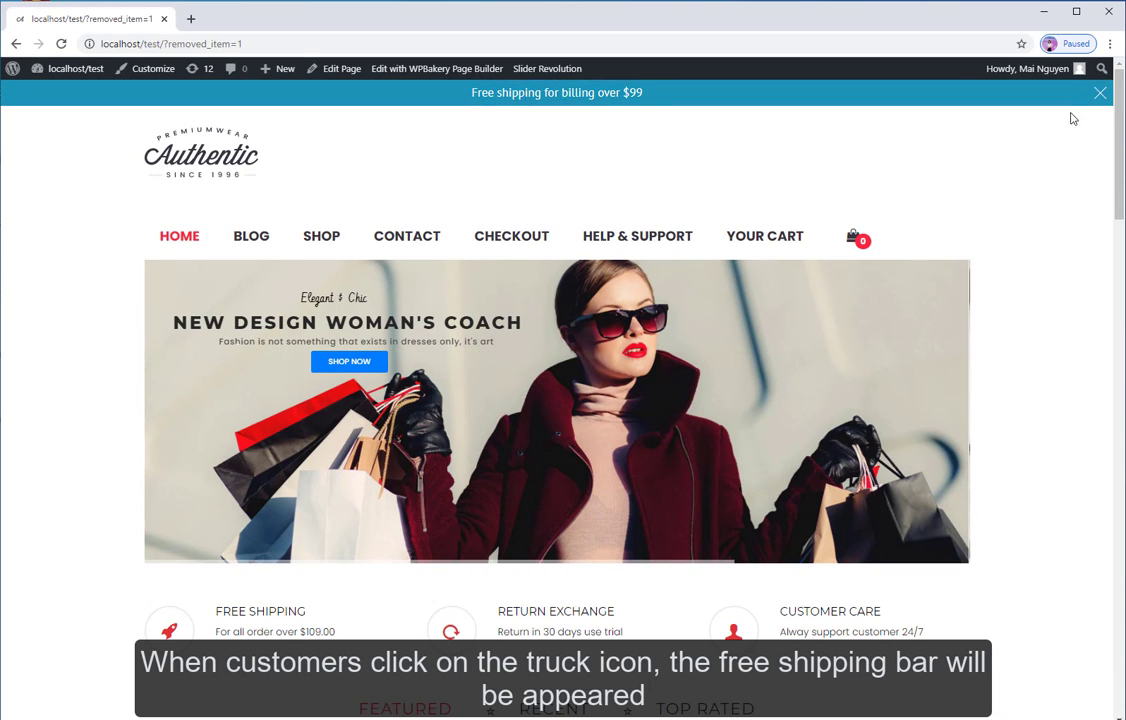
left_click(1099, 93)
left_click(1060, 700)
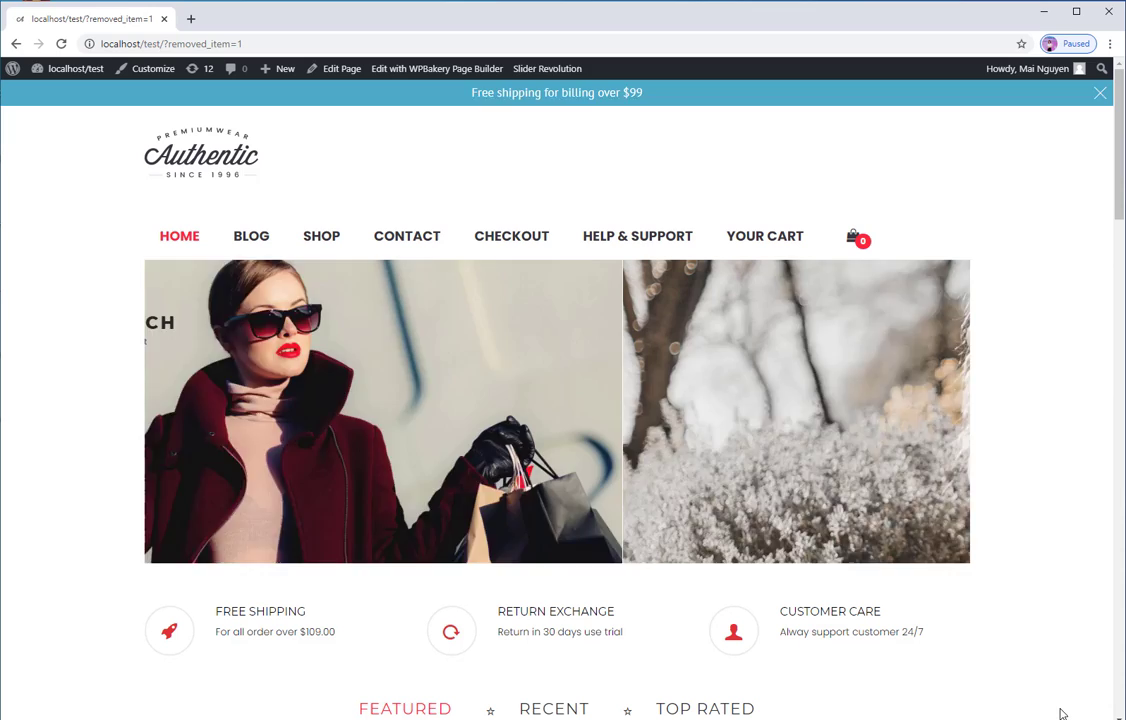
- On the Shop page, reveal the free shipping bar with the truck icon
left_click(320, 236)
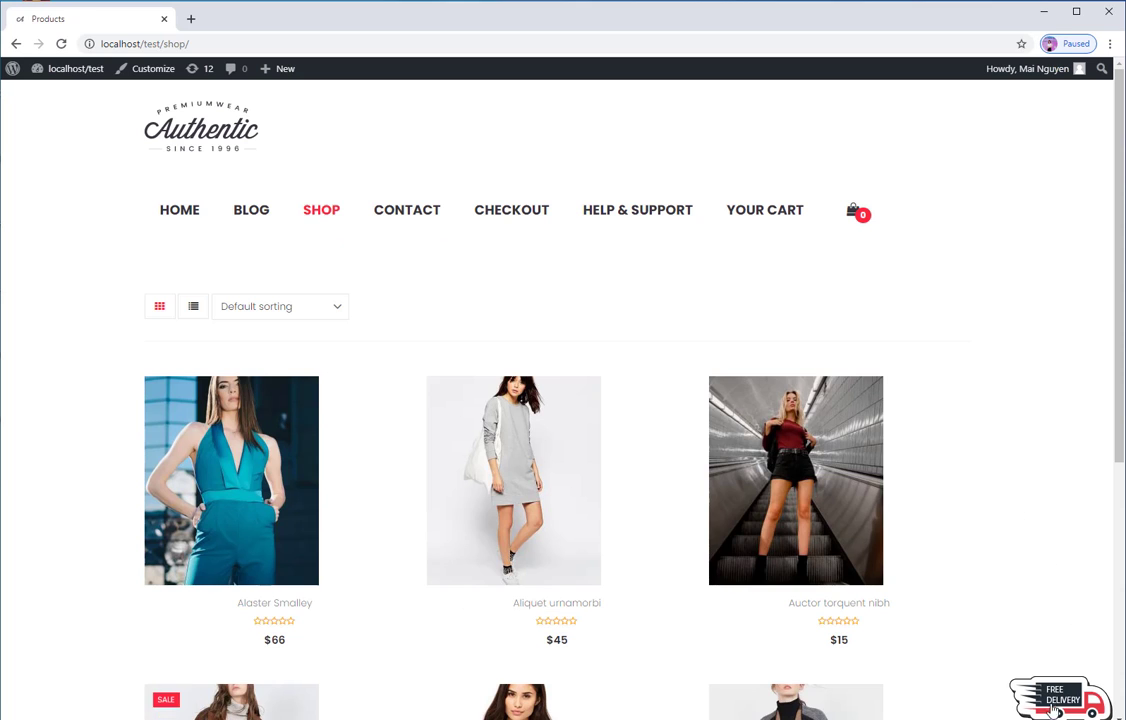
left_click(1050, 703)
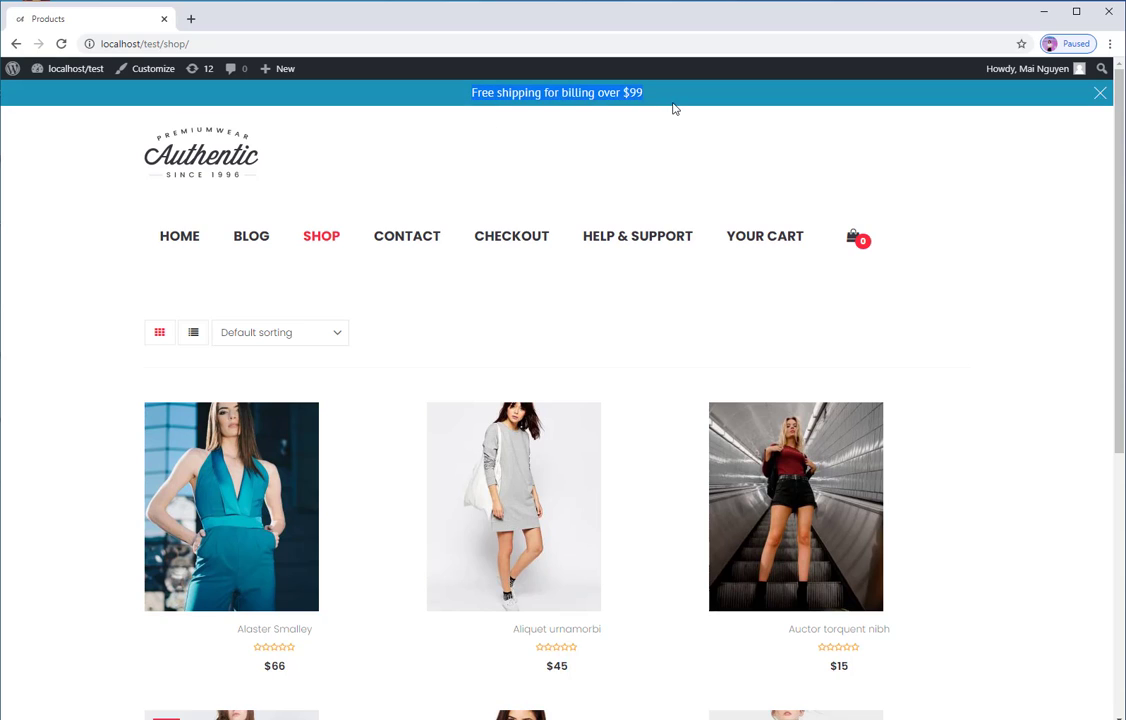
scroll(636, 236, "down", 3)
scroll(638, 221, "down", 1)
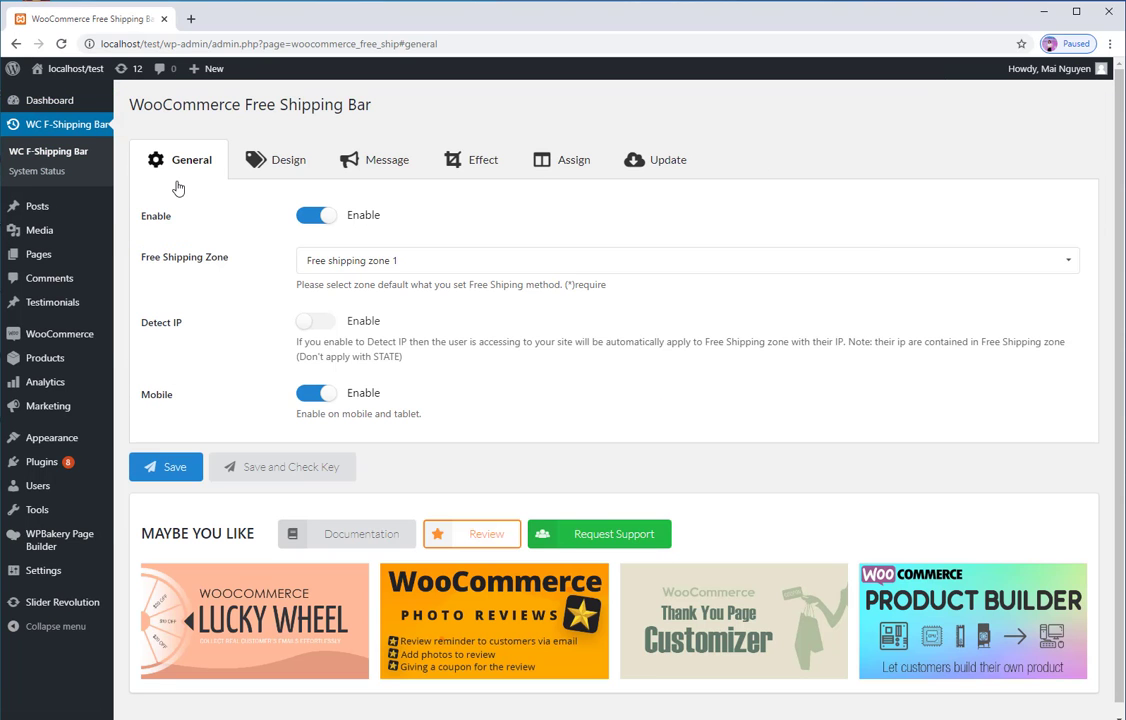
- Turn on the progress bar and set its current progress colour to magenta #AB07B3
left_click(284, 172)
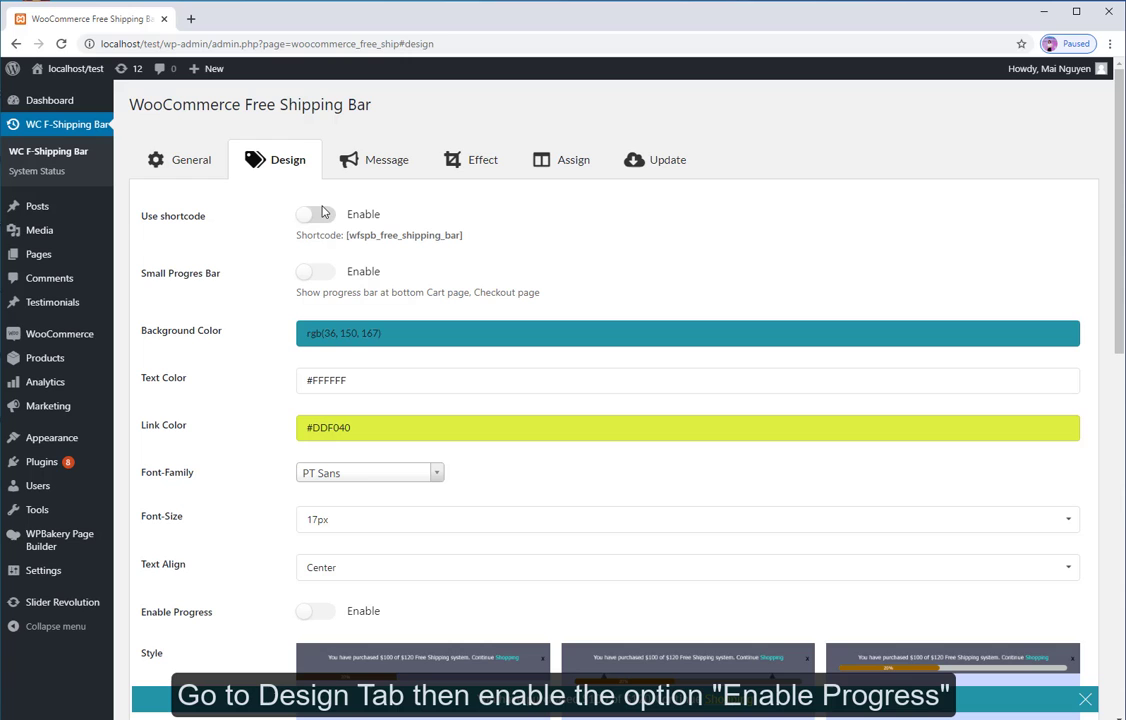
left_click(325, 610)
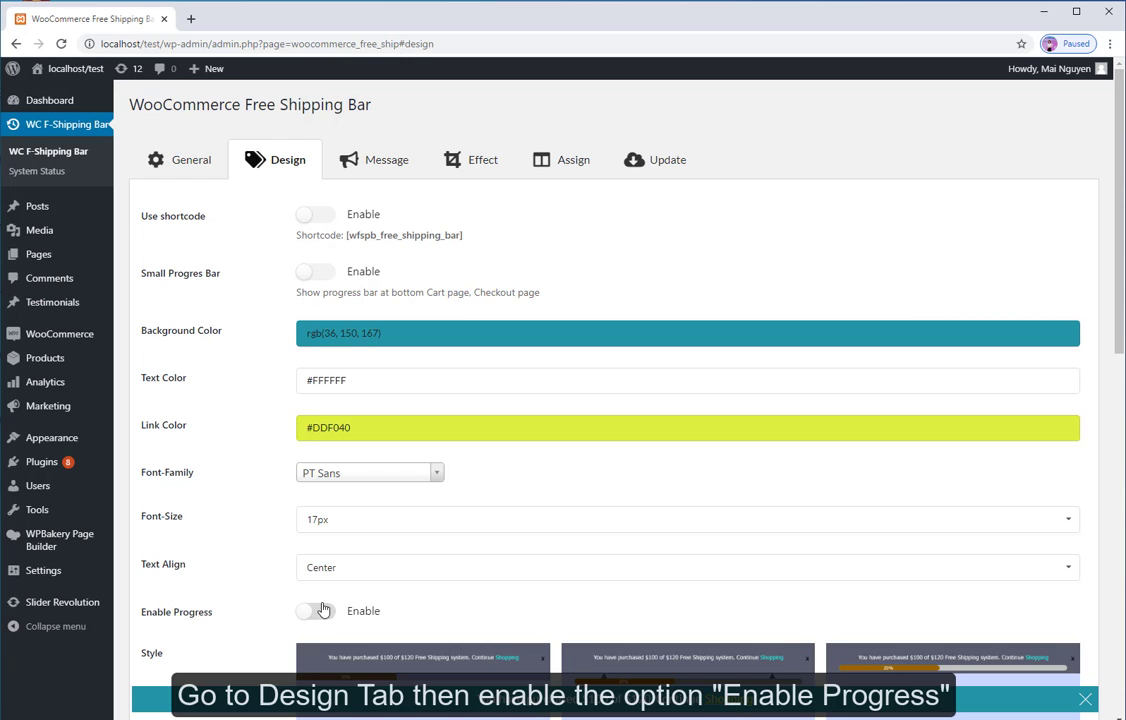
scroll(384, 573, "down", 1)
scroll(364, 553, "down", 2)
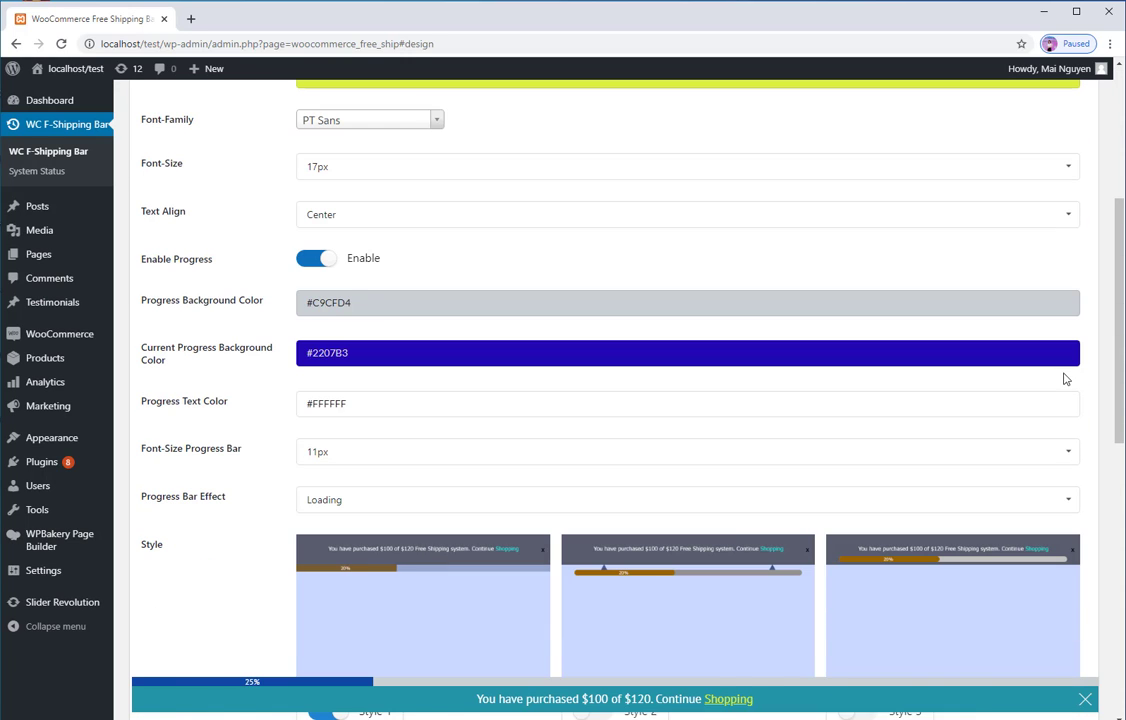
left_click(1066, 355)
left_click(401, 390)
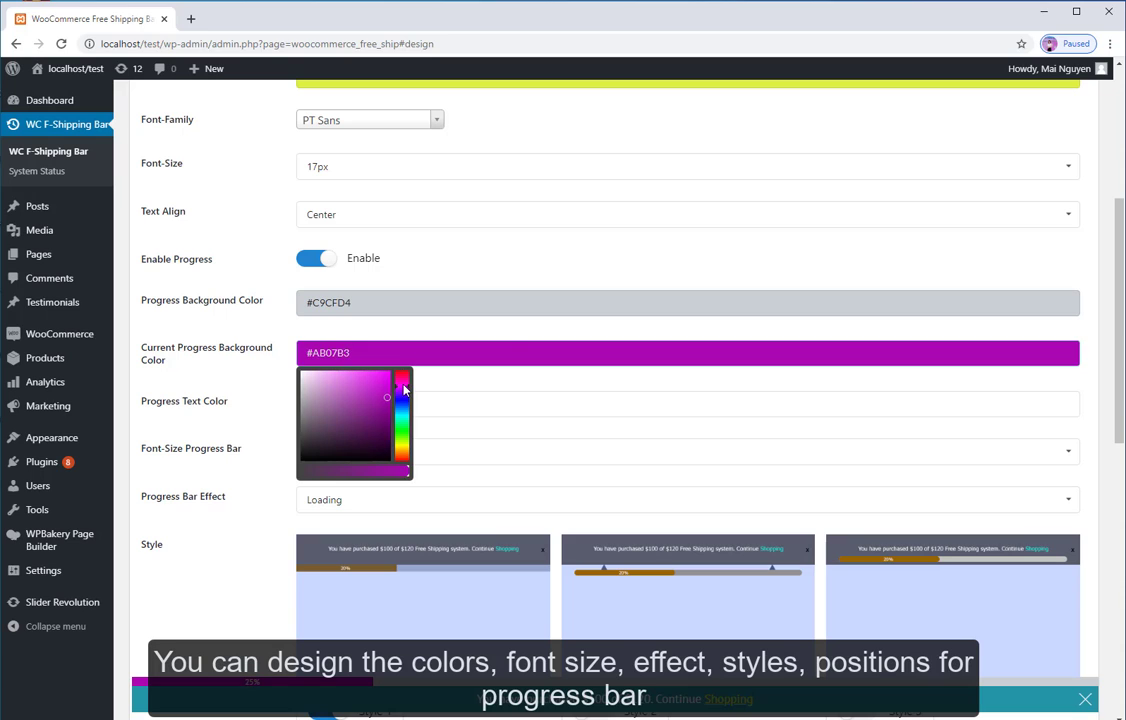
left_click(505, 330)
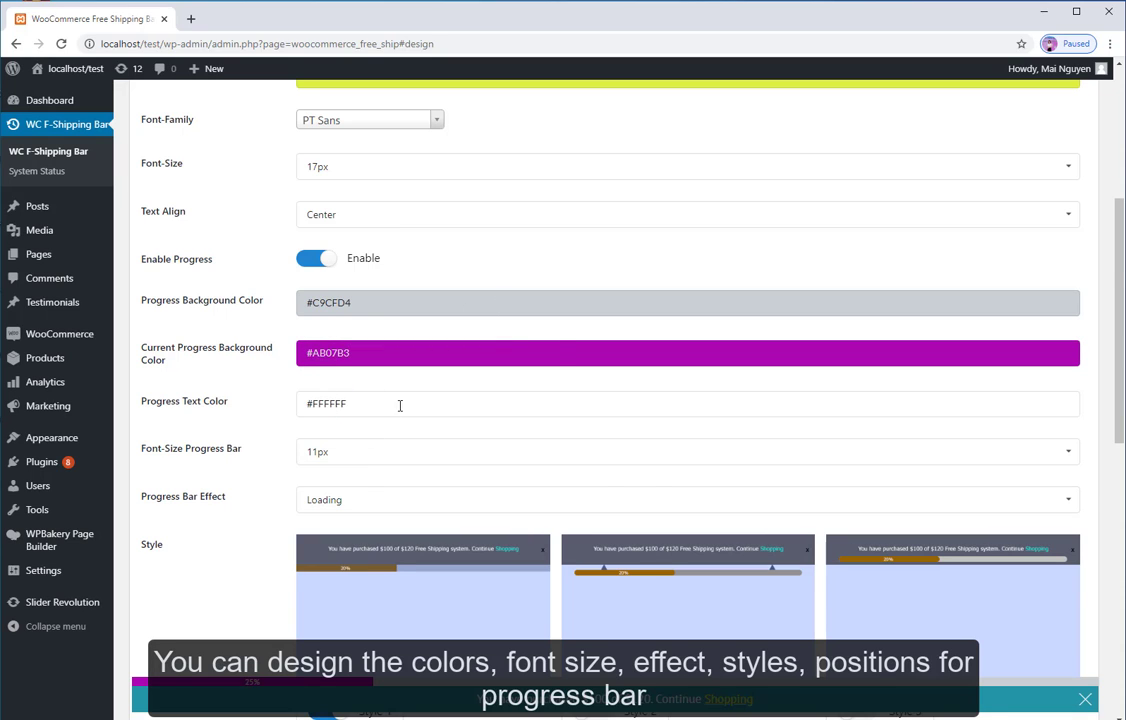
- Set the progress bar effect to Plain
scroll(399, 405, "down", 2)
left_click(1068, 291)
left_click(349, 321)
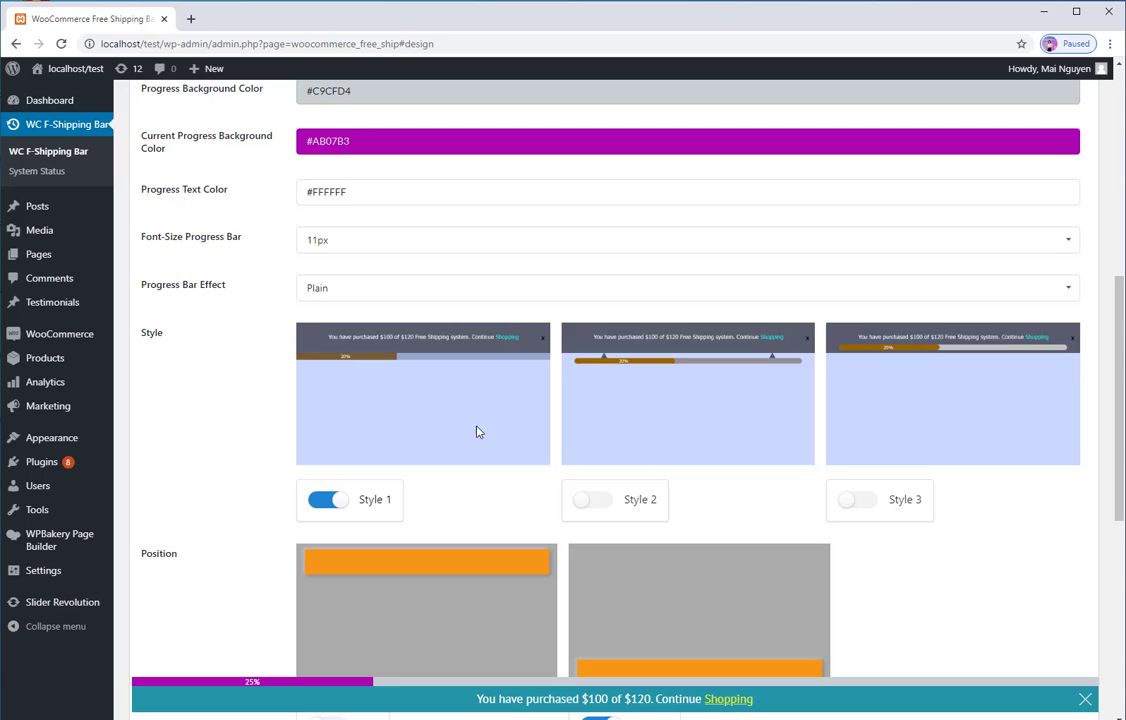
scroll(477, 432, "down", 2)
scroll(493, 493, "down", 1)
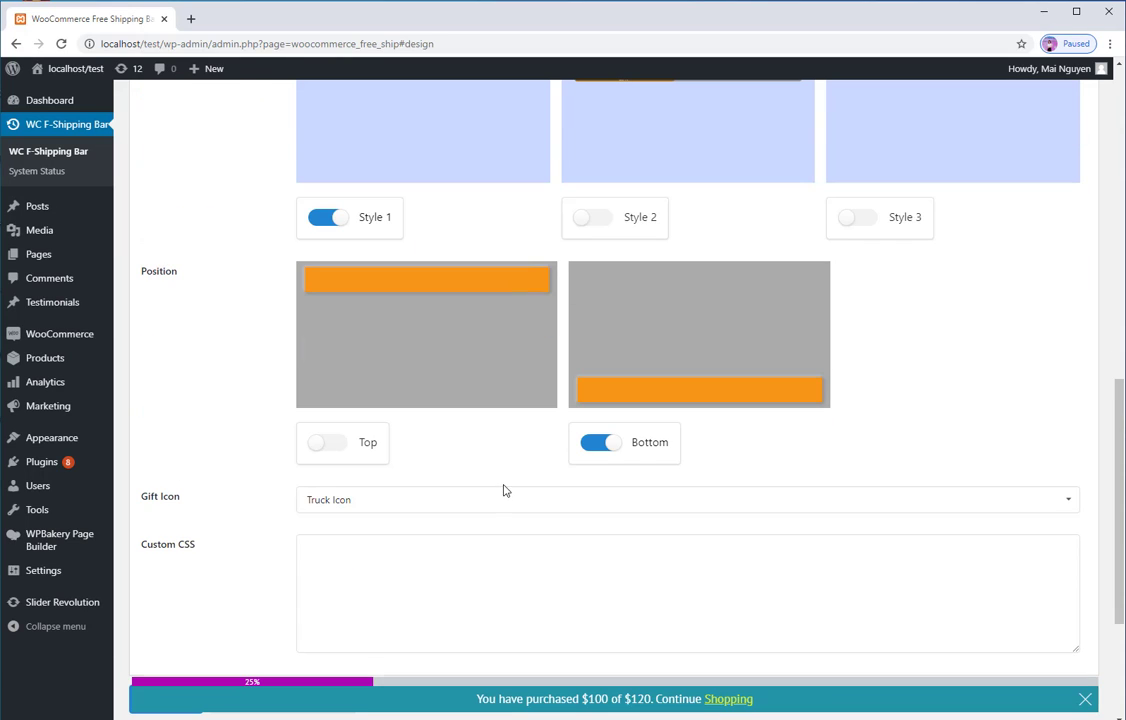
scroll(505, 490, "up", 2)
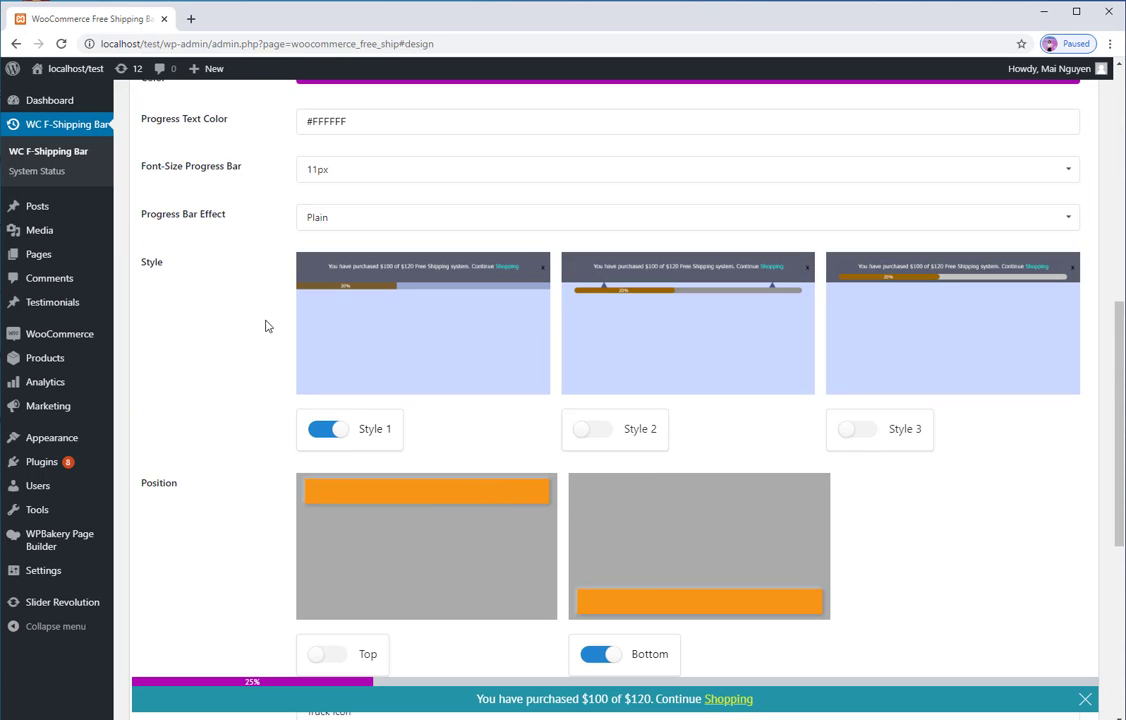
- Switch the bar to Style 3, position it at the top, and save the design
left_click(858, 429)
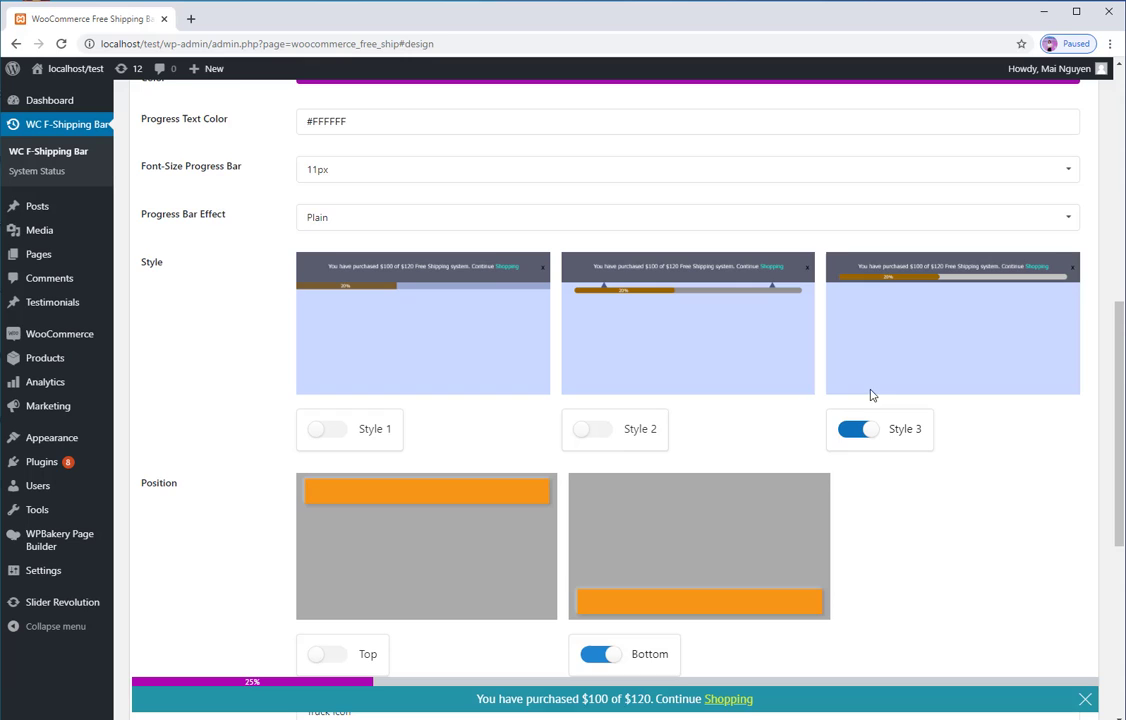
scroll(616, 464, "down", 1)
left_click(338, 586)
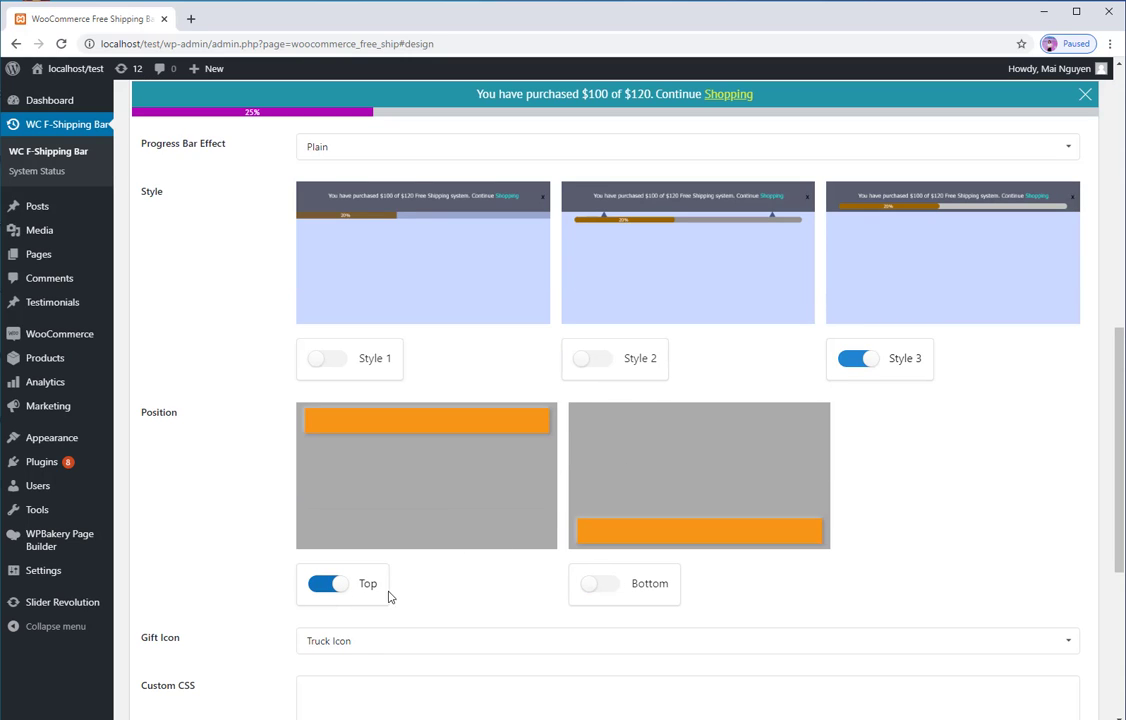
scroll(563, 607, "down", 3)
left_click(180, 560)
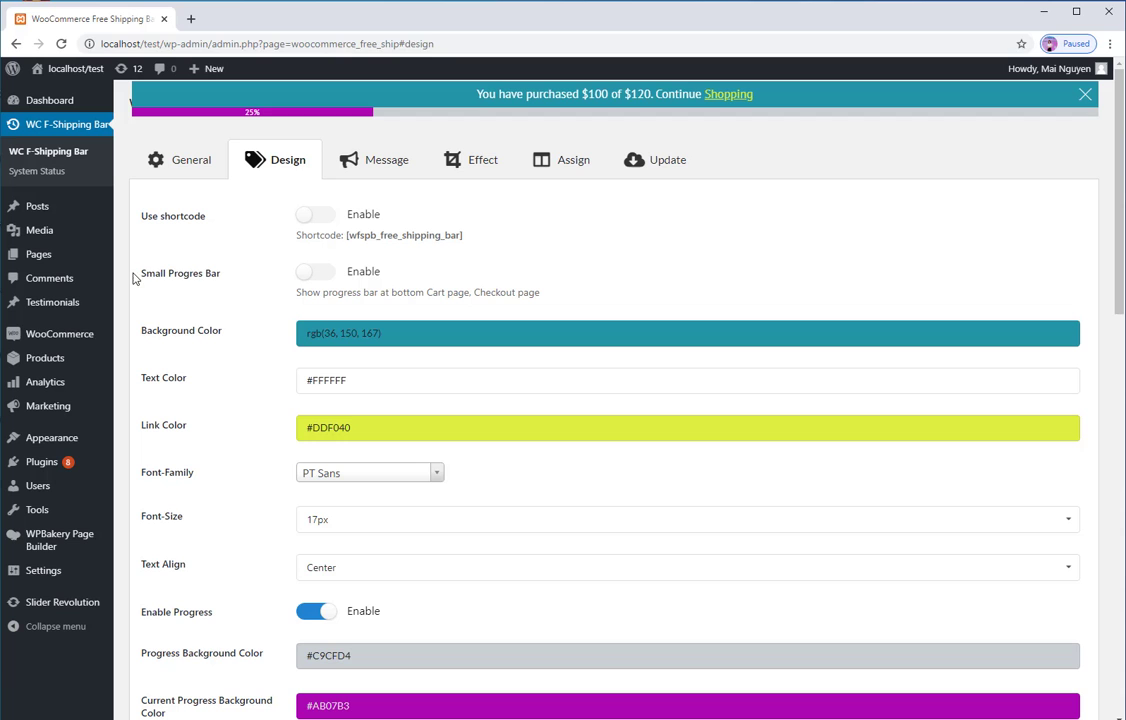
mouse_move(72, 68)
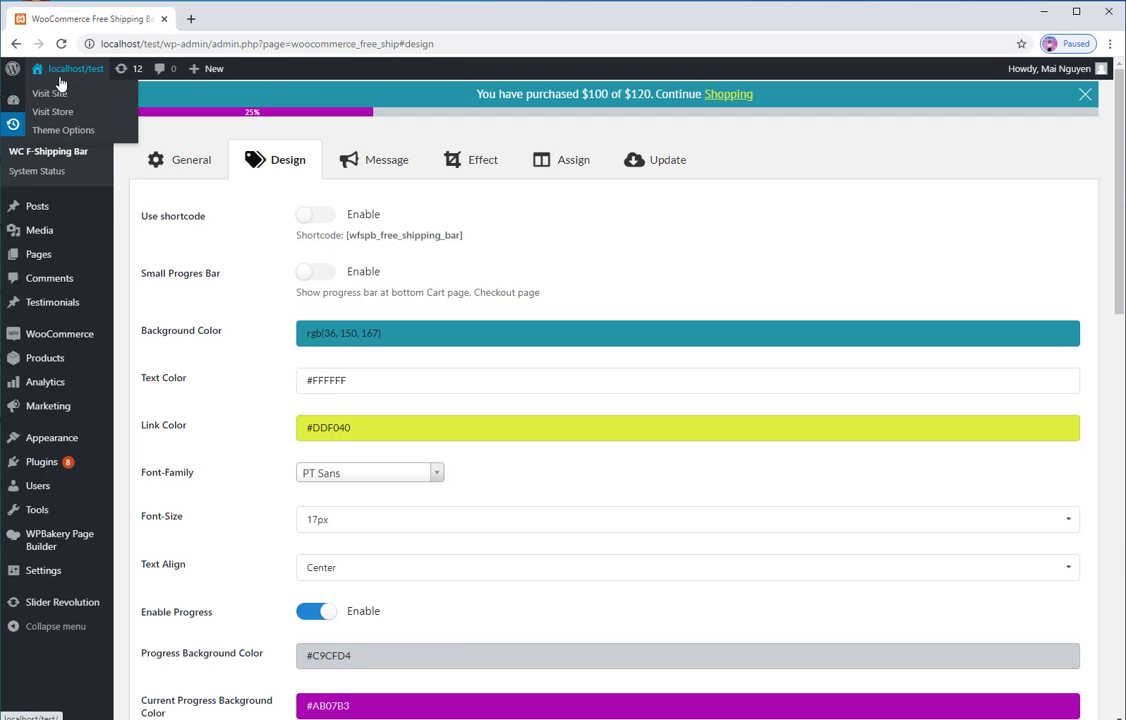
- Add a Featured product to the cart from the storefront home page, then browse the Shop page
left_click(50, 93)
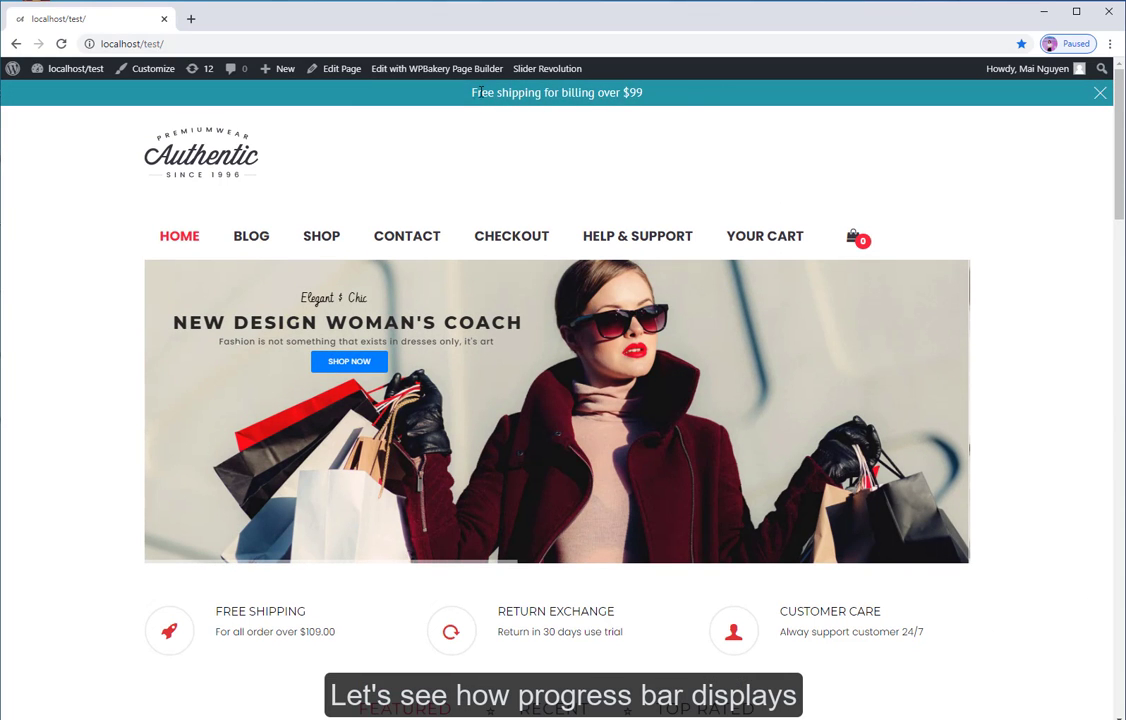
scroll(600, 300, "down", 4)
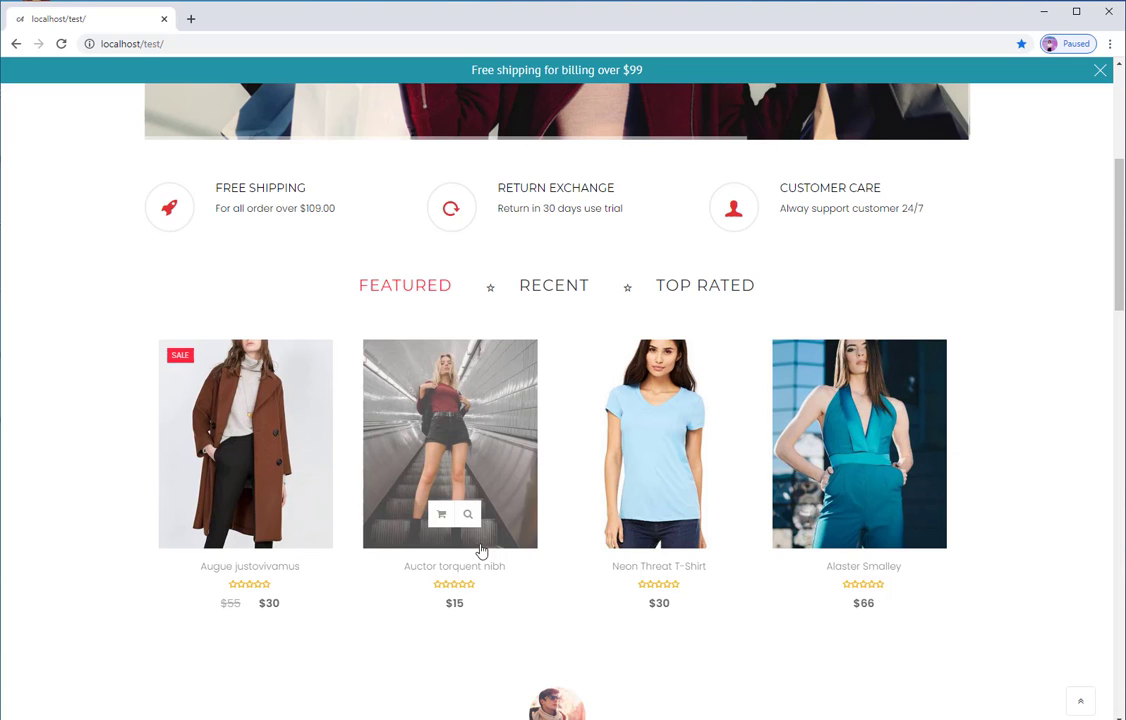
left_click(441, 514)
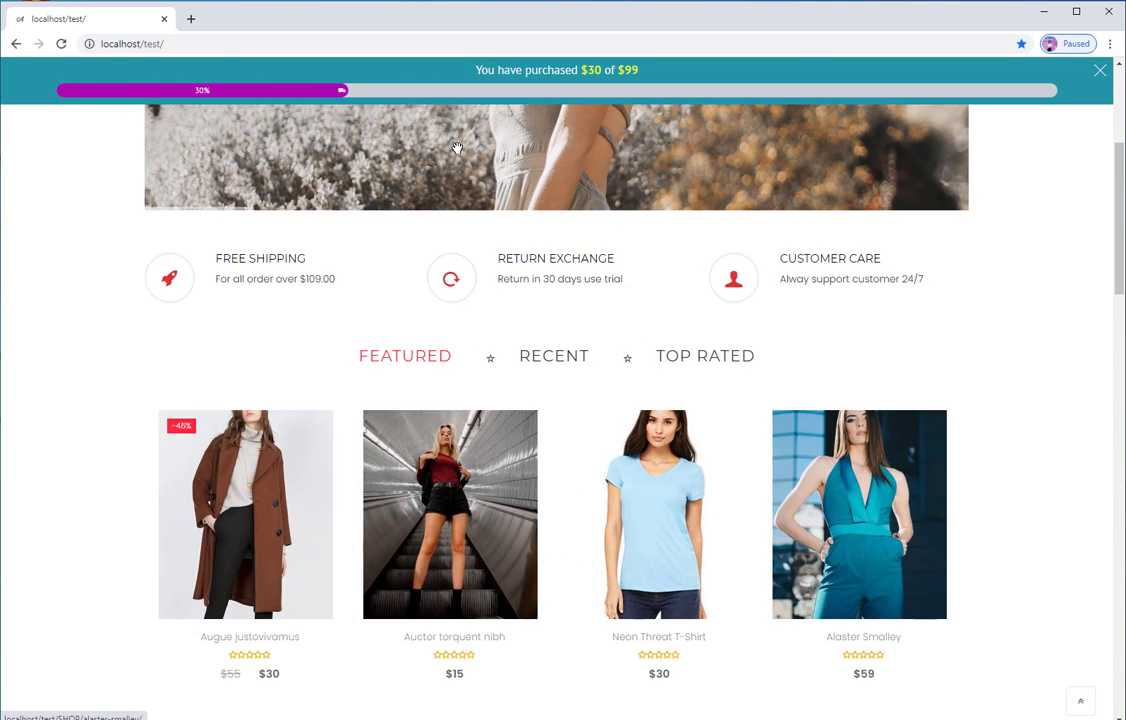
scroll(775, 478, "down", 1)
scroll(778, 481, "down", 1)
scroll(779, 481, "down", 1)
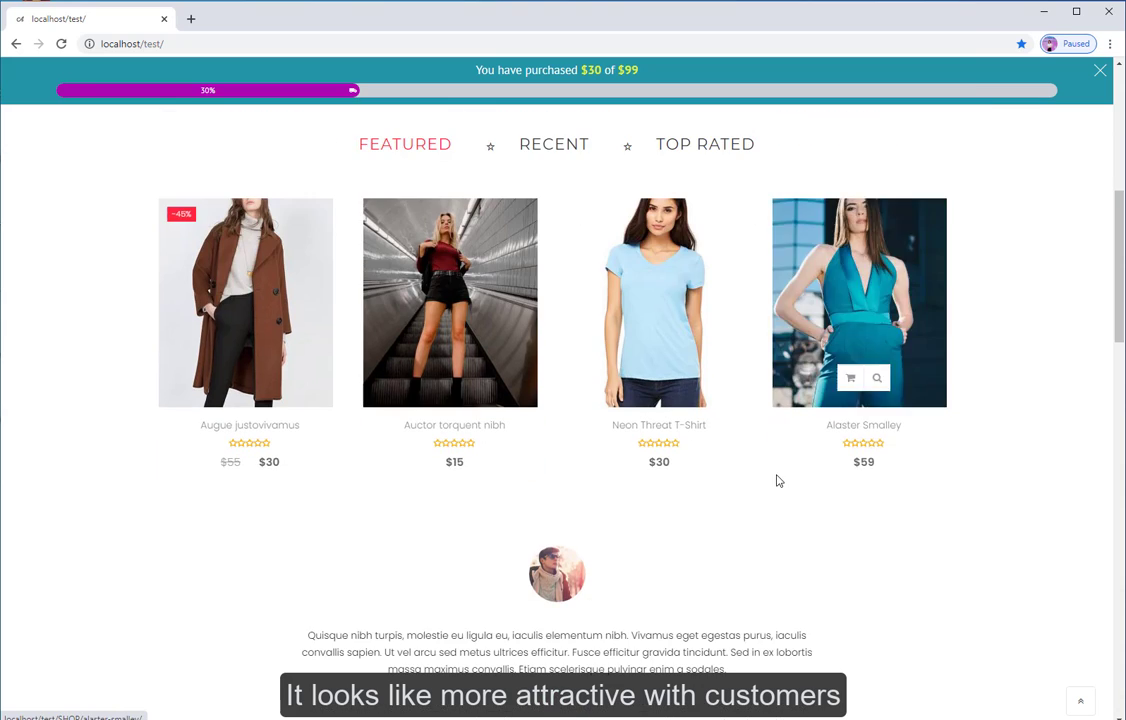
scroll(750, 465, "up", 3)
scroll(726, 452, "up", 5)
left_click(322, 259)
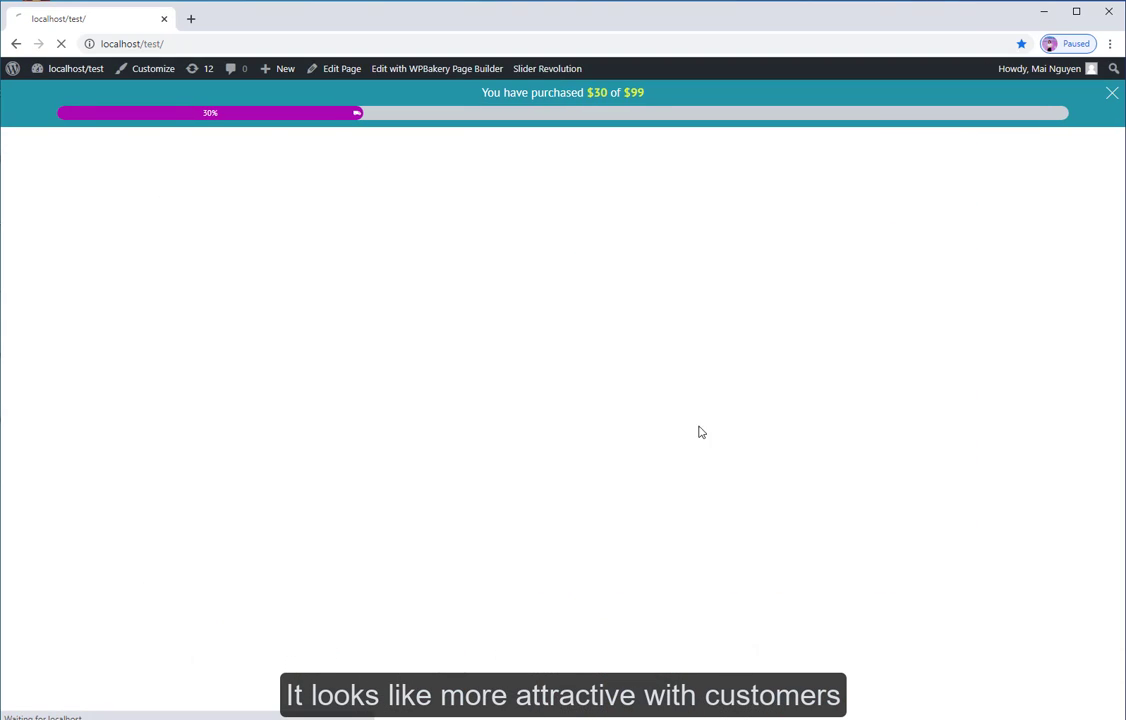
scroll(648, 477, "down", 1)
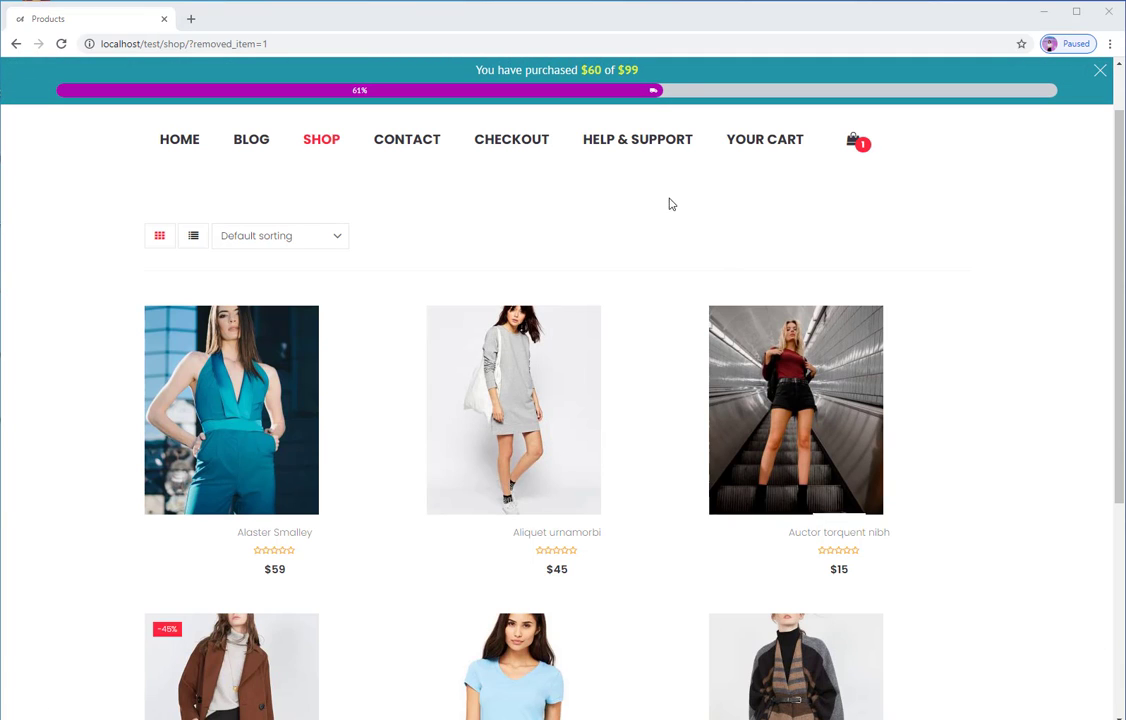
scroll(505, 360, "up", 2)
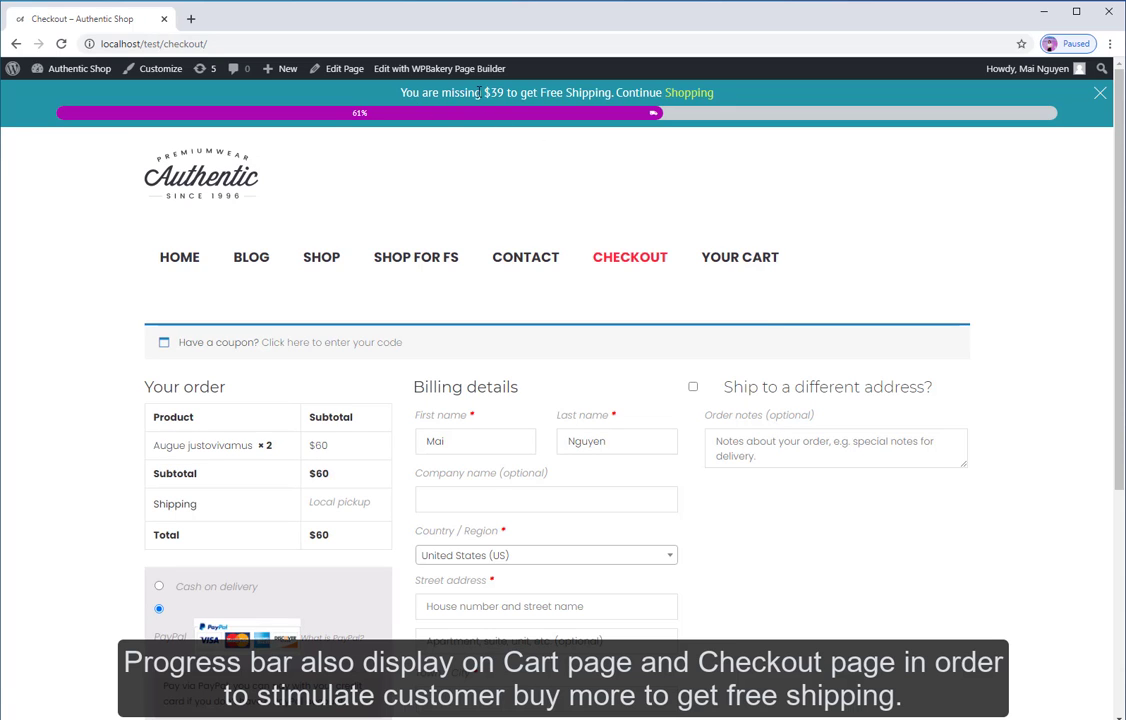
- Continue shopping and add the Aliquet urnamorbi dress to the cart
scroll(351, 498, "down", 1)
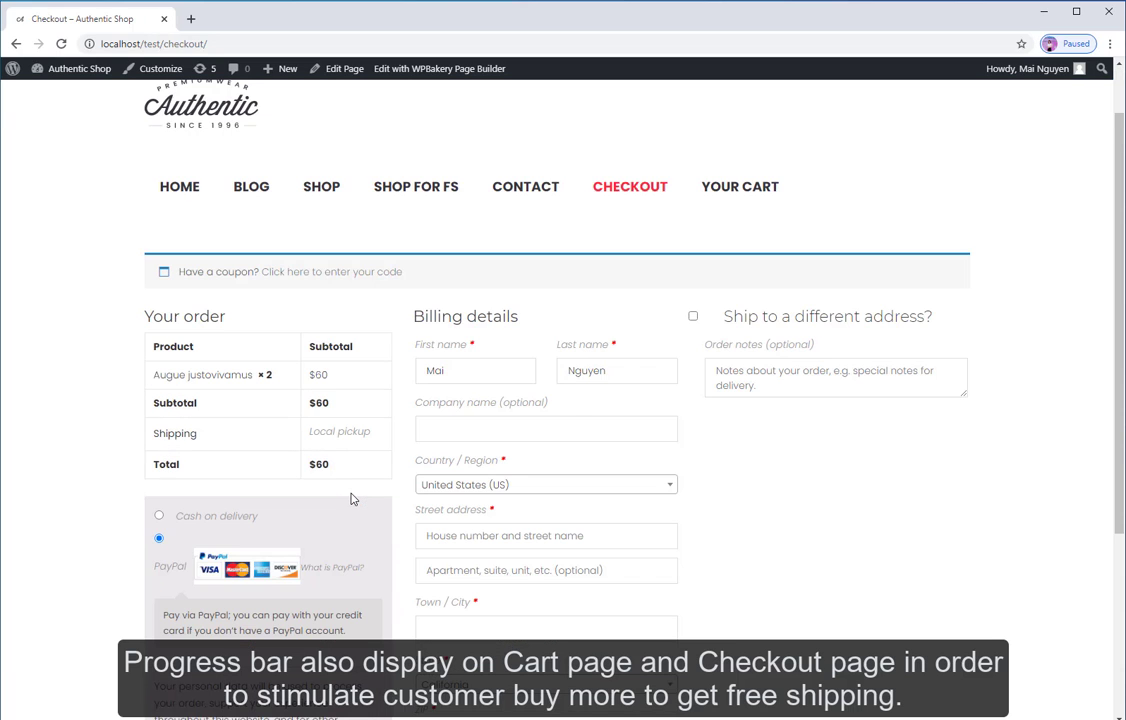
scroll(418, 500, "up", 1)
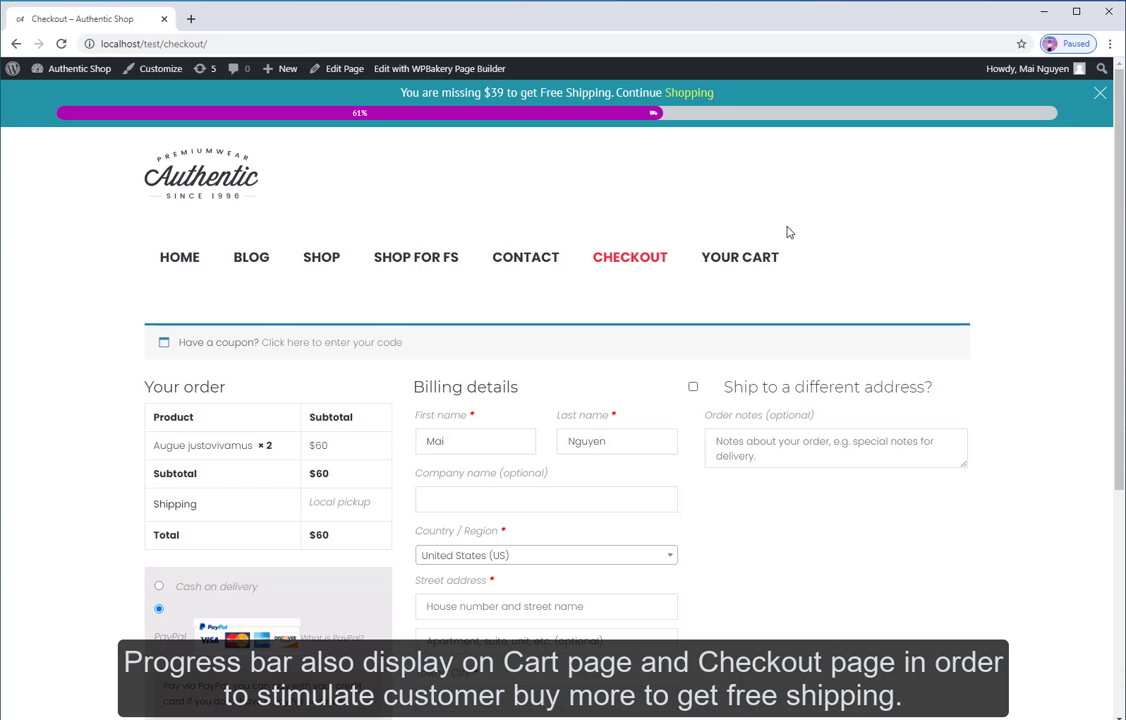
left_click(715, 92)
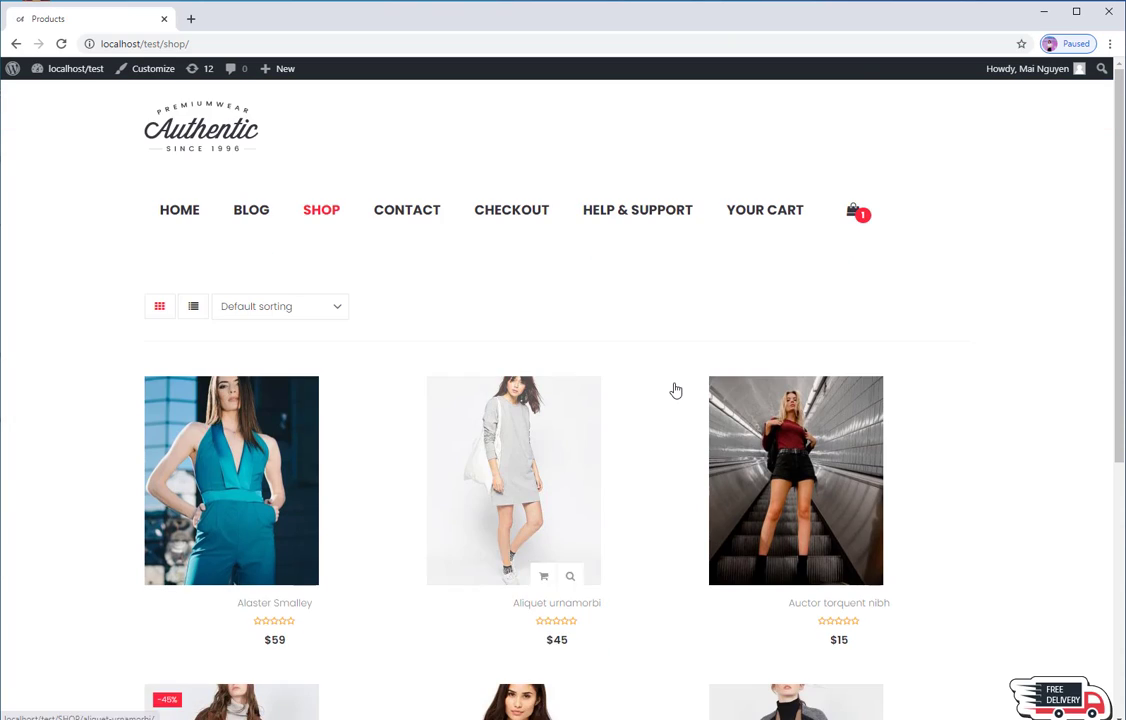
scroll(673, 390, "down", 2)
scroll(577, 370, "down", 1)
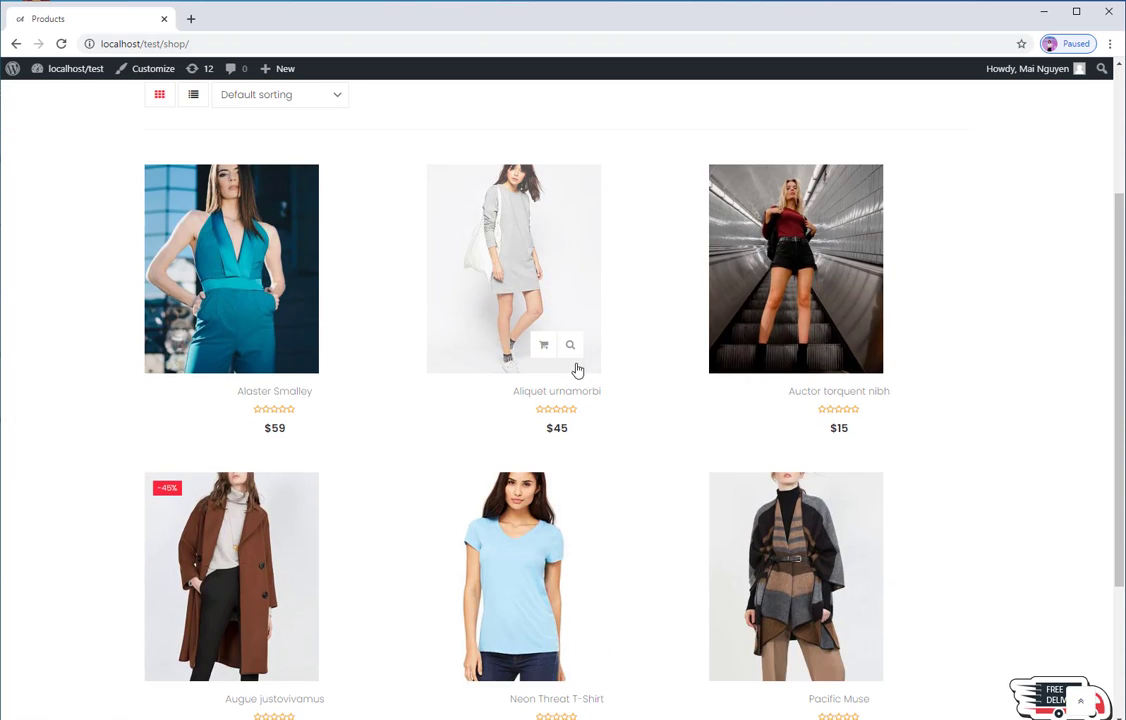
left_click(544, 342)
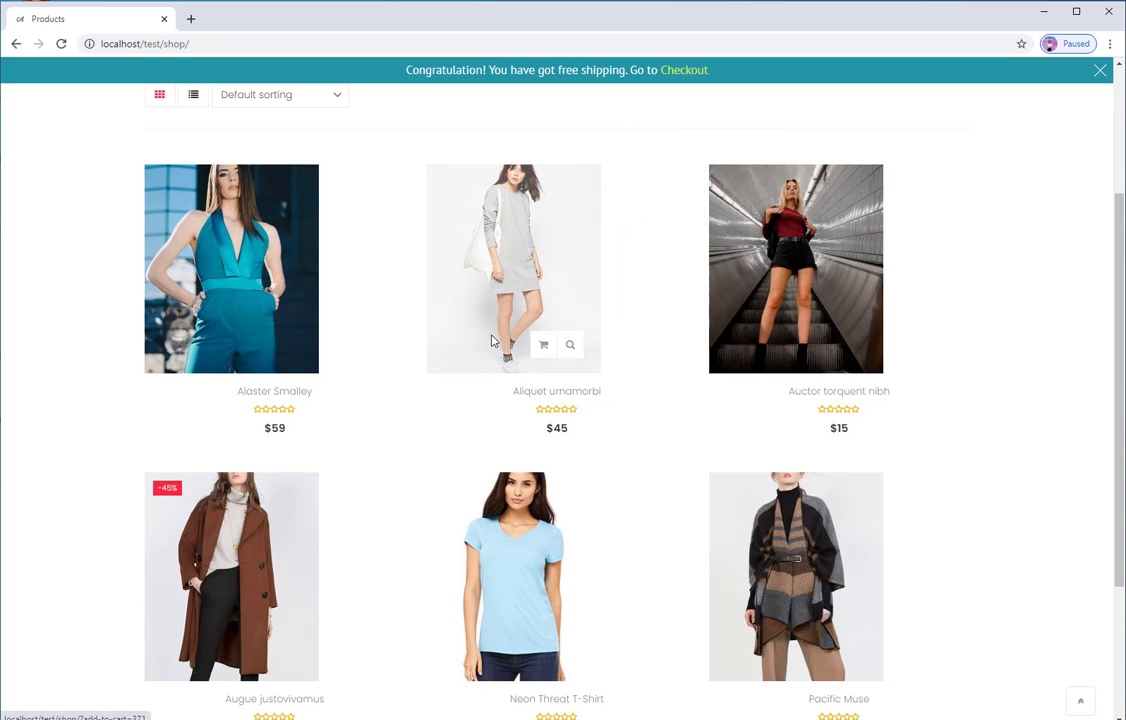
- At checkout, confirm the Free shipping line, close the congratulation bar, and return to the dashboard
left_click(687, 78)
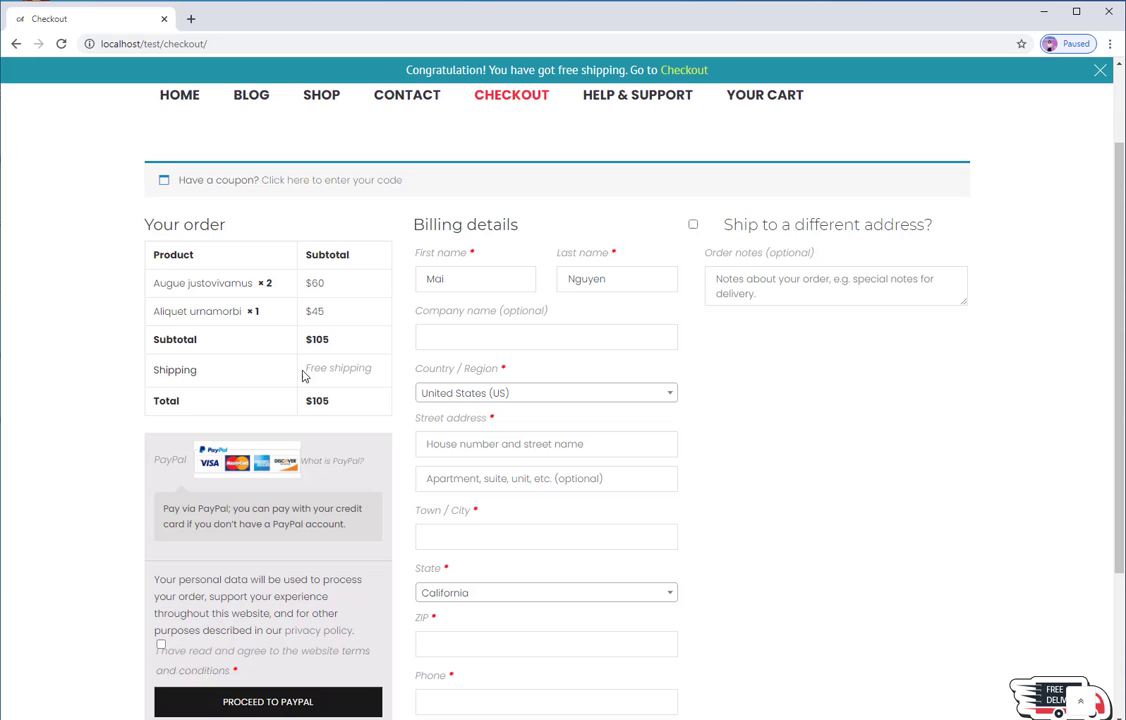
left_click_drag(303, 372, 379, 376)
left_click(67, 367)
left_click(1101, 72)
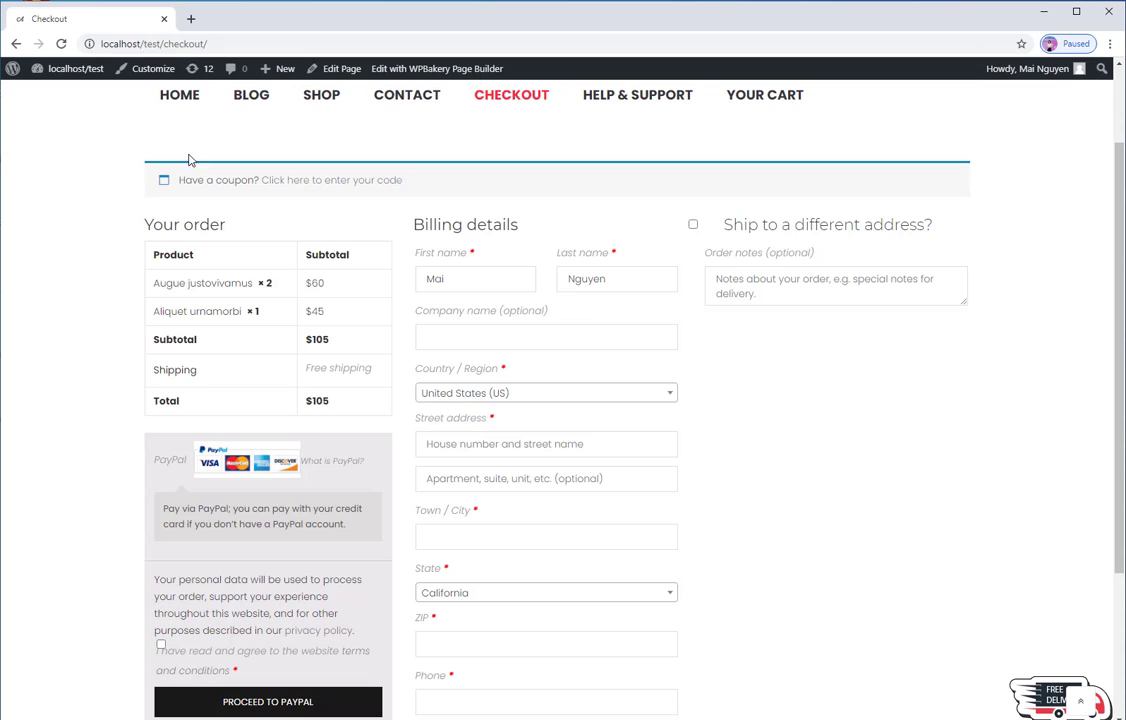
mouse_move(70, 68)
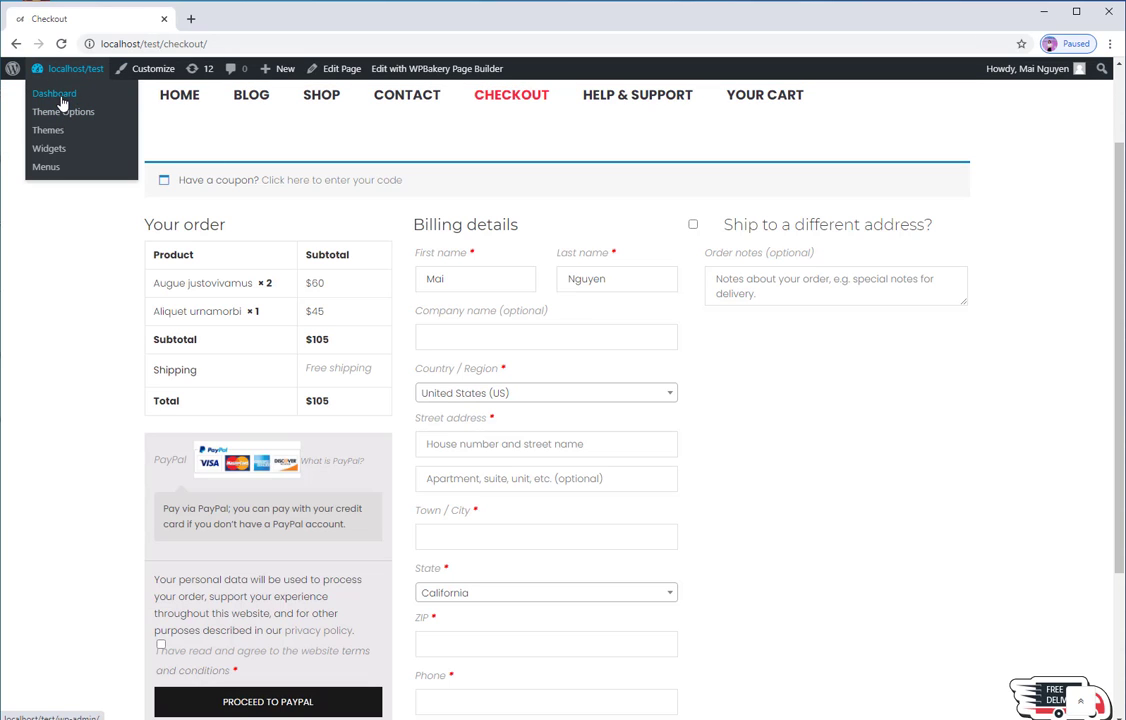
left_click(62, 101)
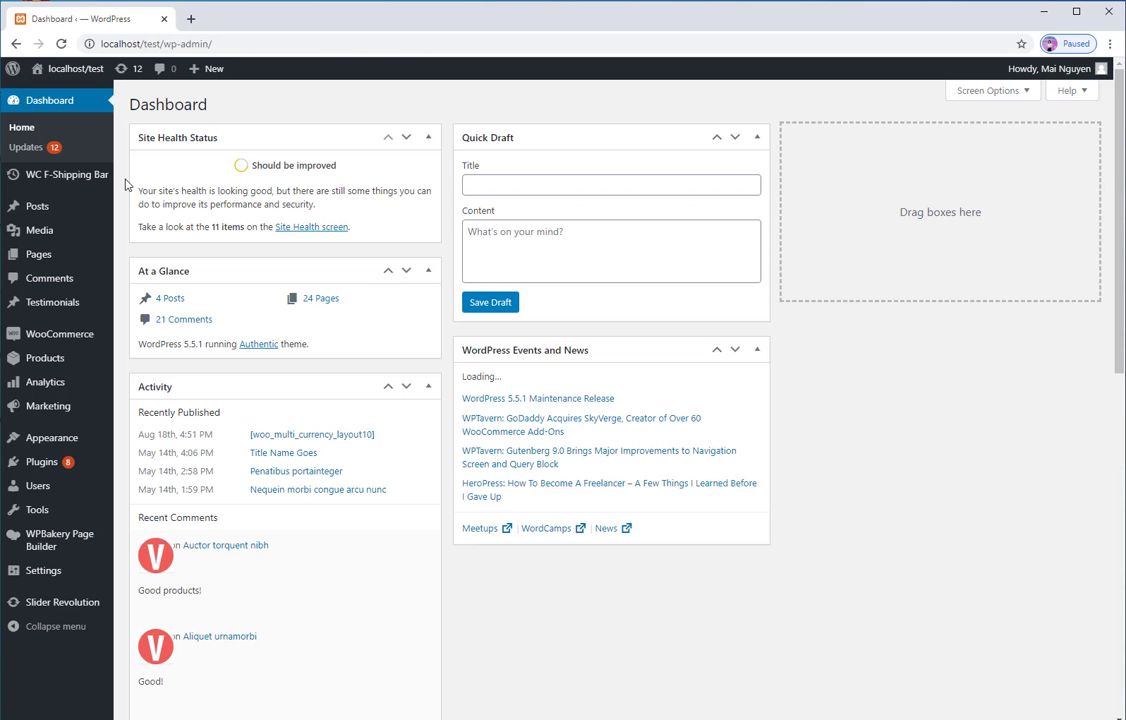
- Enable the small progress bar: Above Process Button on cart, Below Process Button on checkout
left_click(100, 176)
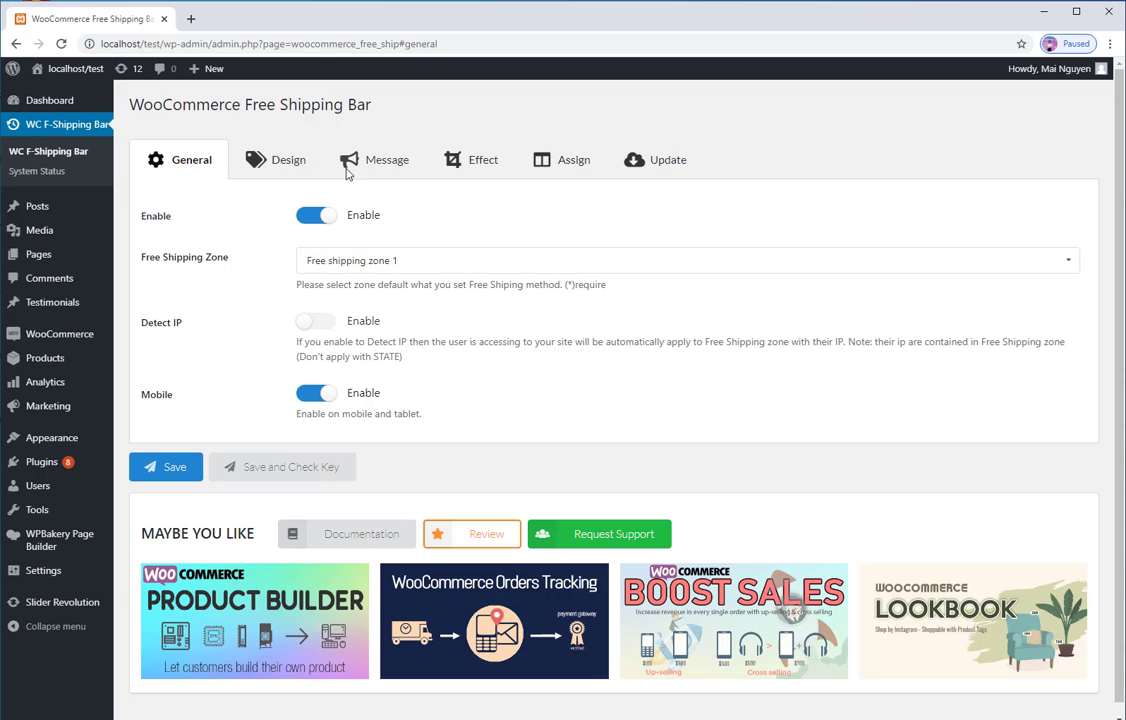
left_click(290, 160)
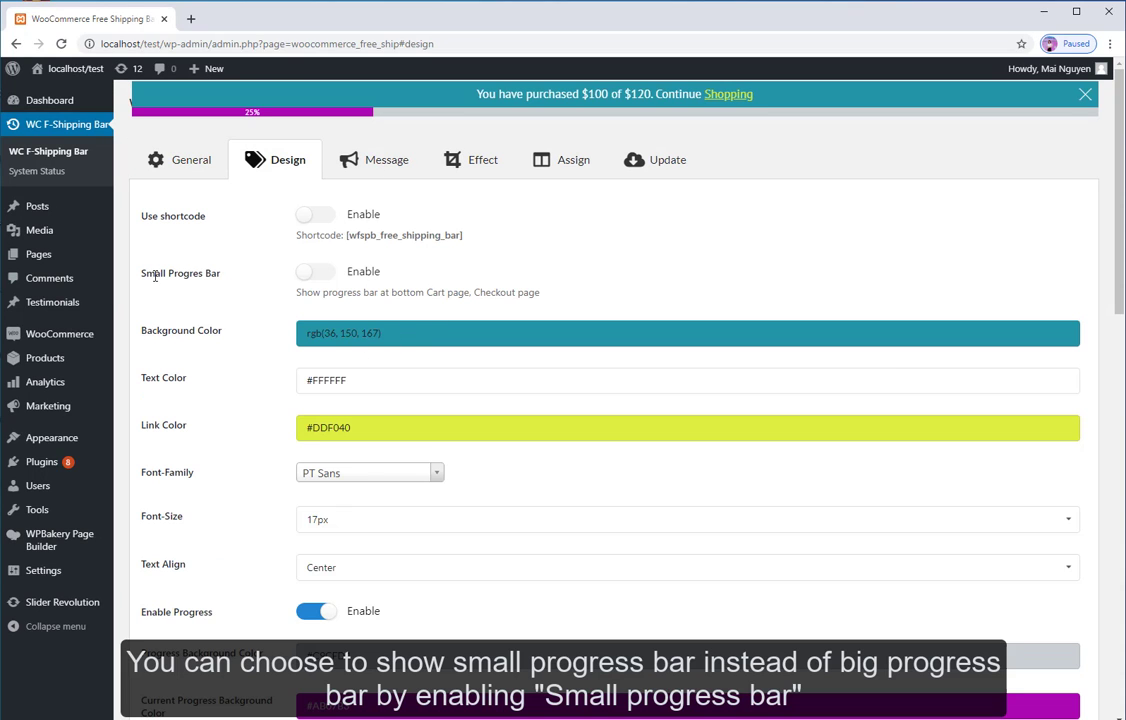
left_click(324, 271)
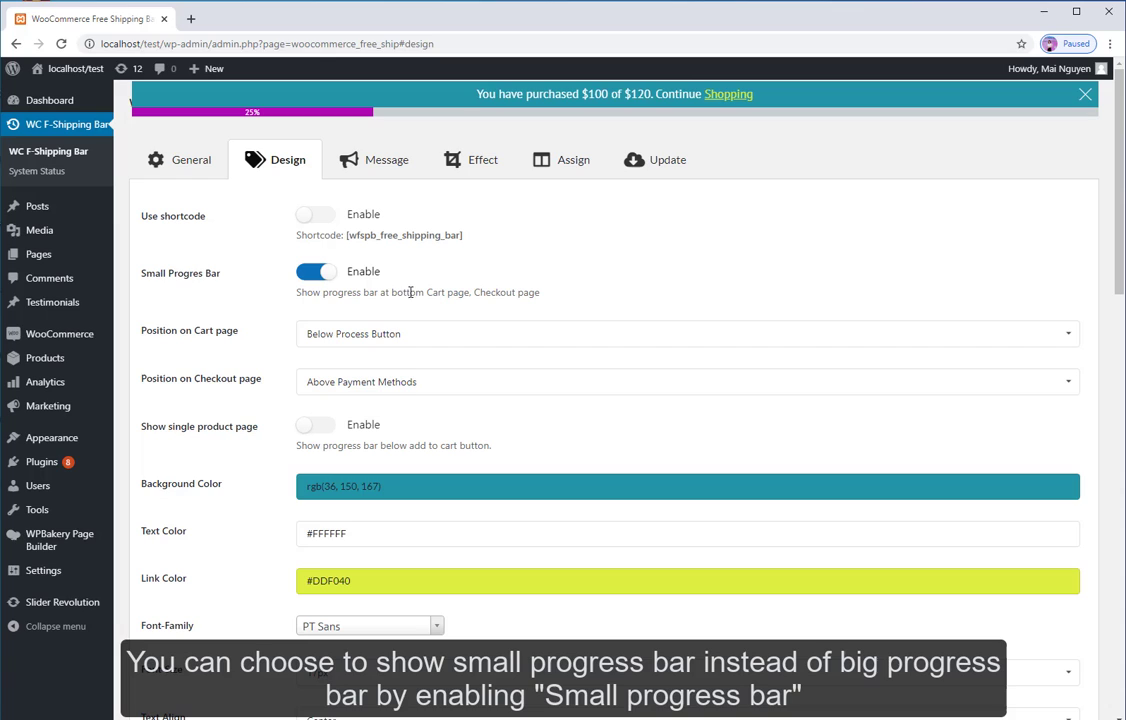
left_click(998, 332)
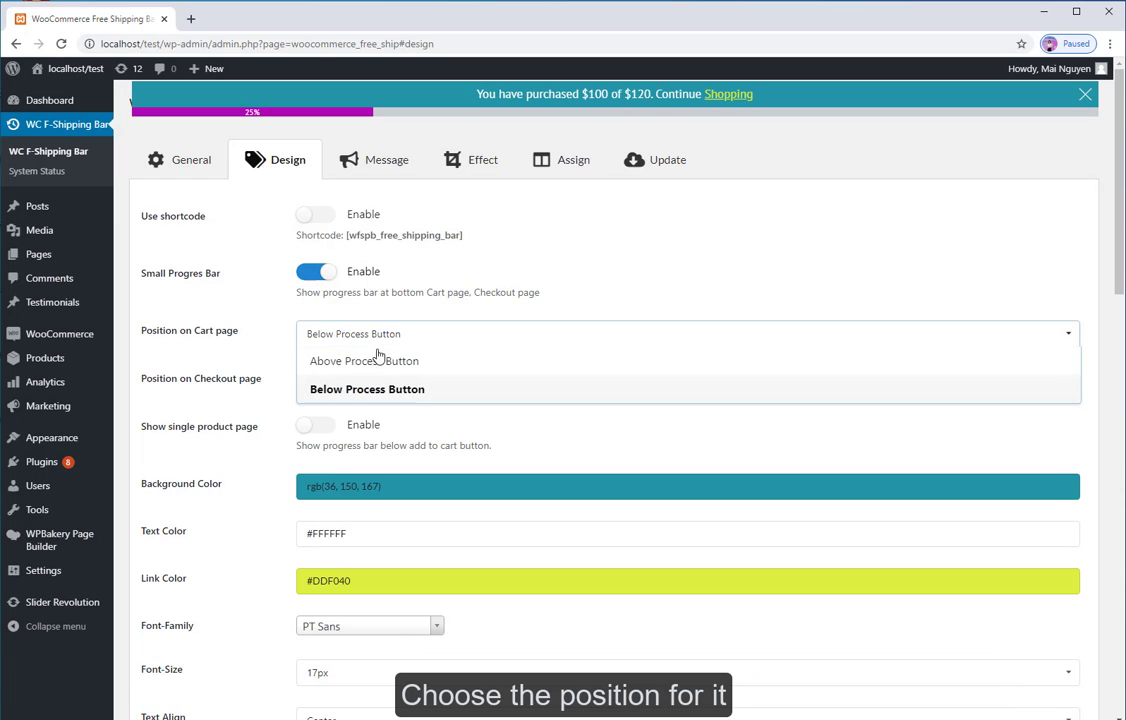
left_click(380, 361)
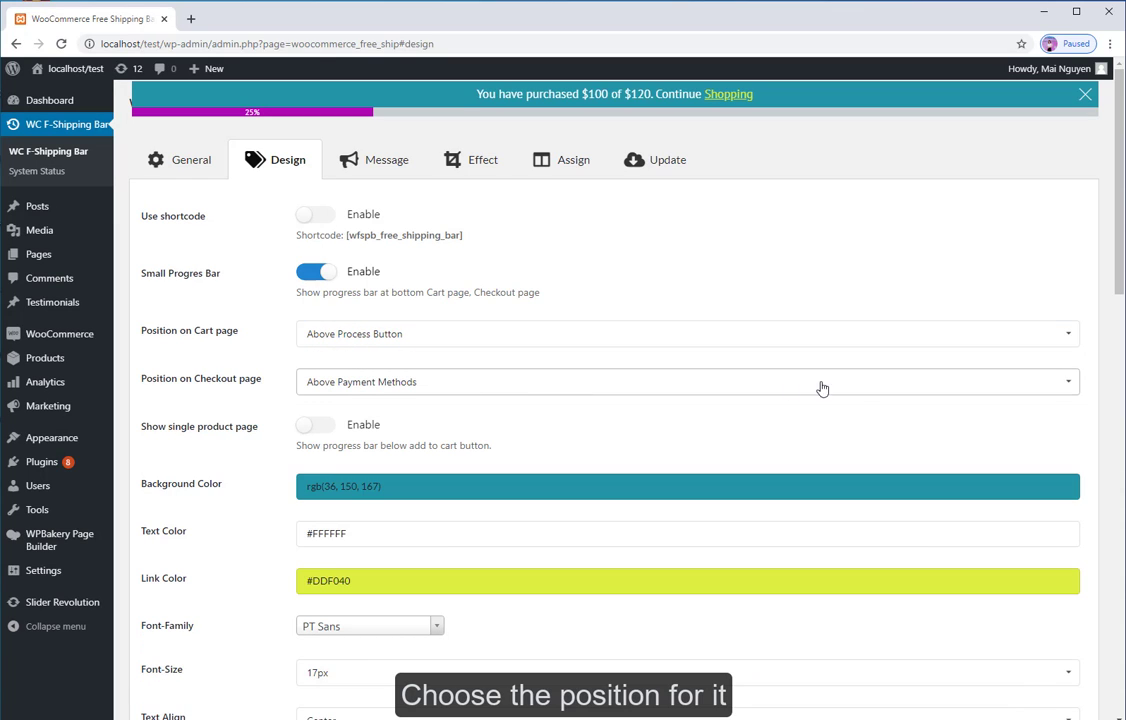
left_click(1059, 388)
left_click(455, 435)
- Show the small progress bar on single product pages and save the design settings
scroll(573, 428, "down", 1)
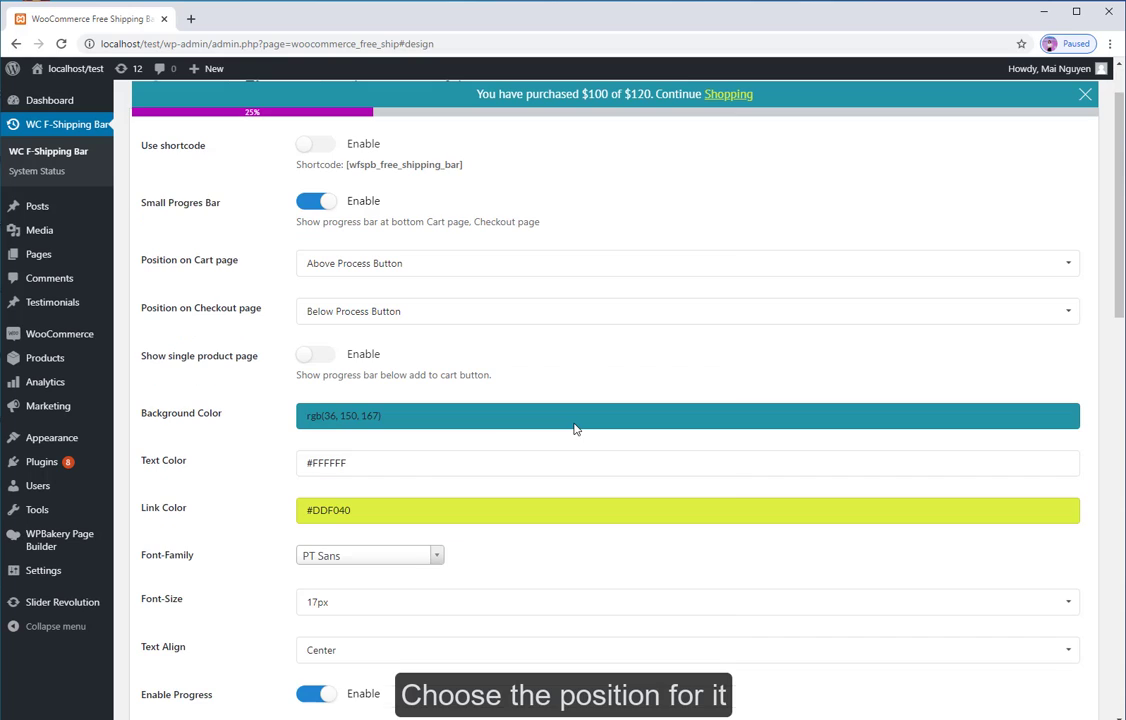
left_click(315, 355)
scroll(502, 401, "down", 1)
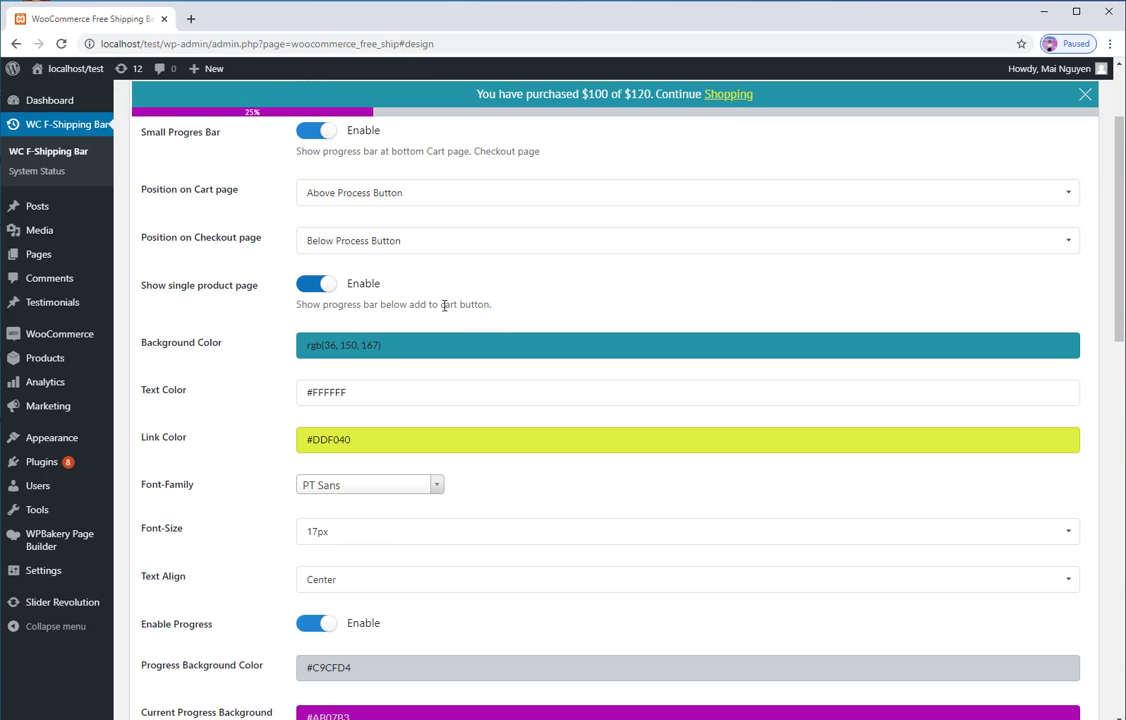
scroll(444, 305, "down", 3)
scroll(520, 392, "down", 6)
scroll(329, 605, "down", 4)
scroll(244, 635, "down", 2)
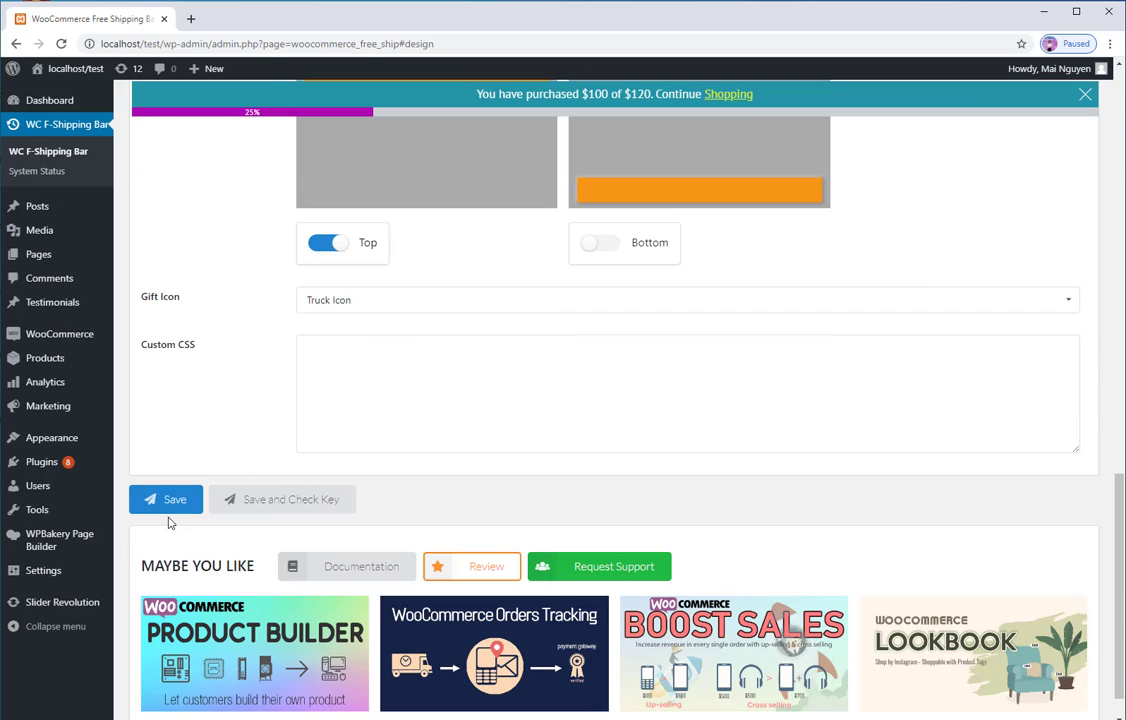
left_click(166, 500)
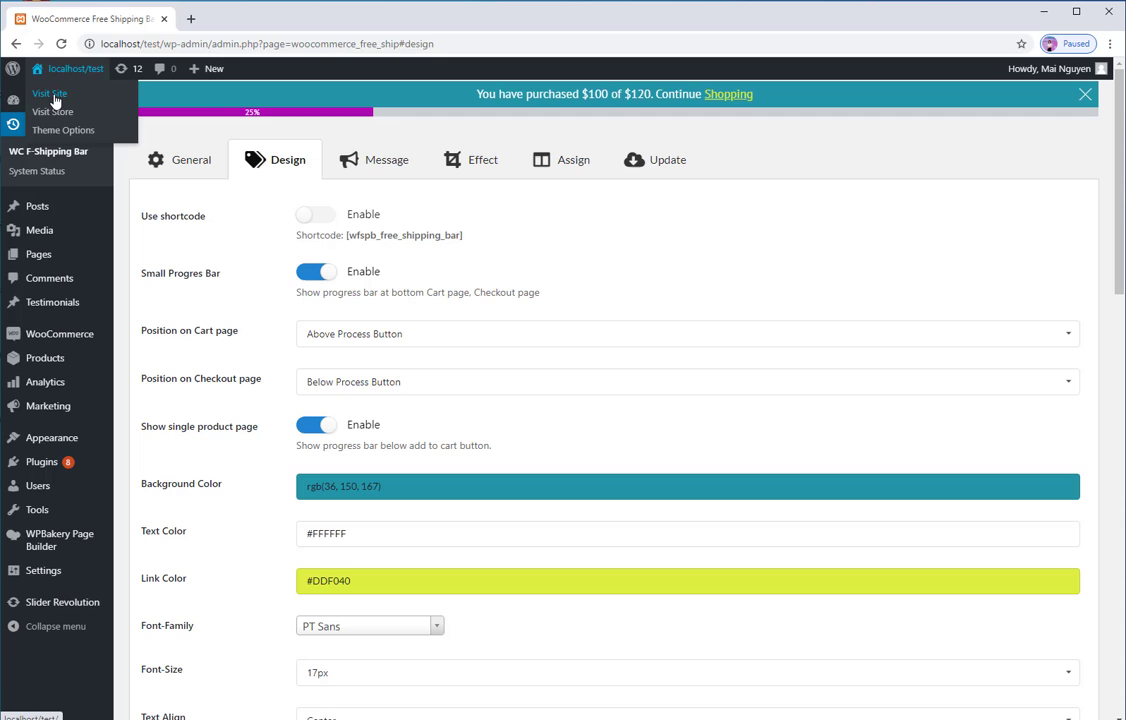
- From the storefront home page, add the Neon Threat T-Shirt to the cart
left_click(52, 96)
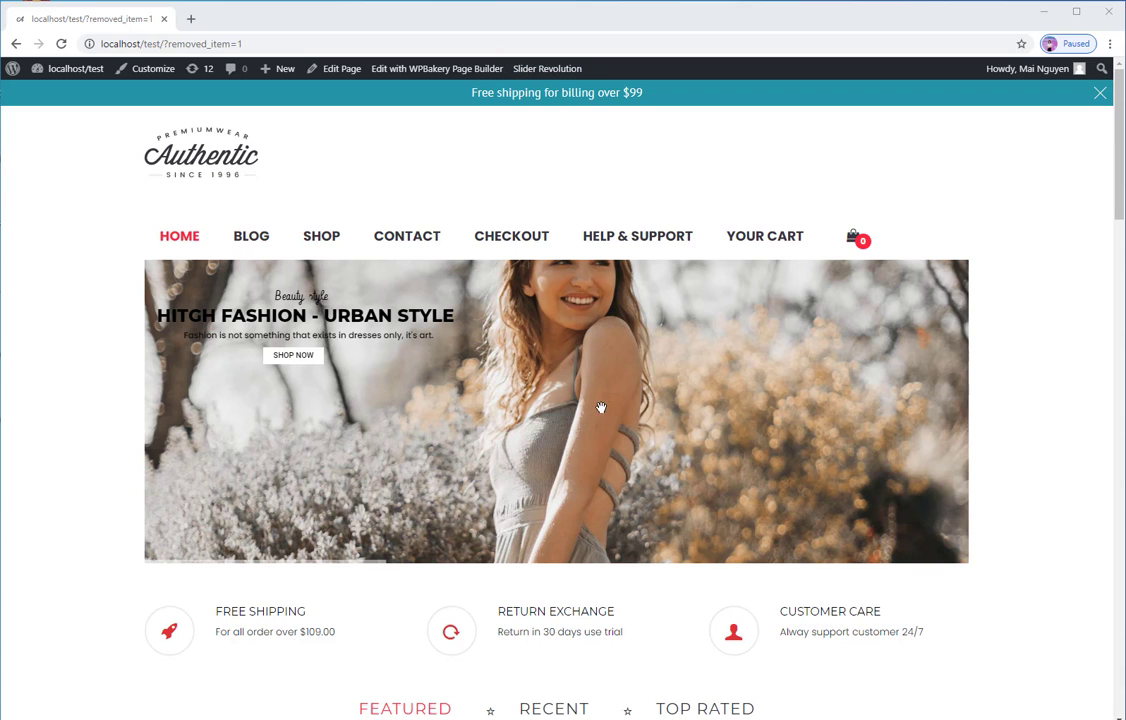
scroll(600, 408, "down", 4)
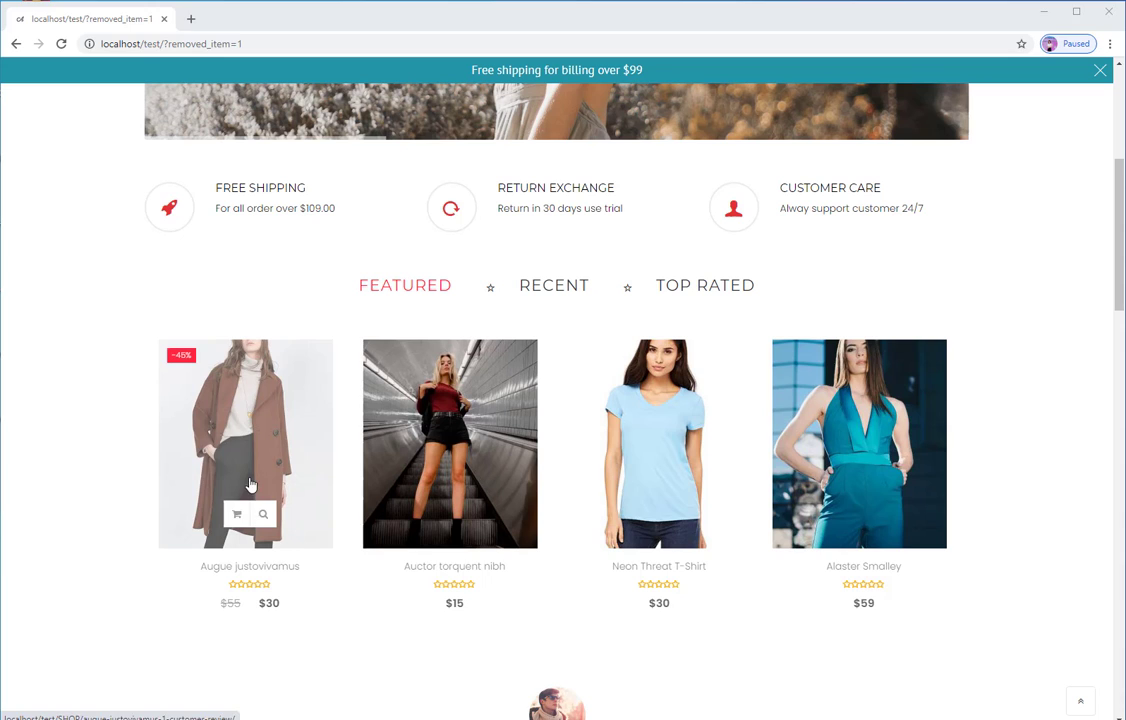
mouse_move(659, 444)
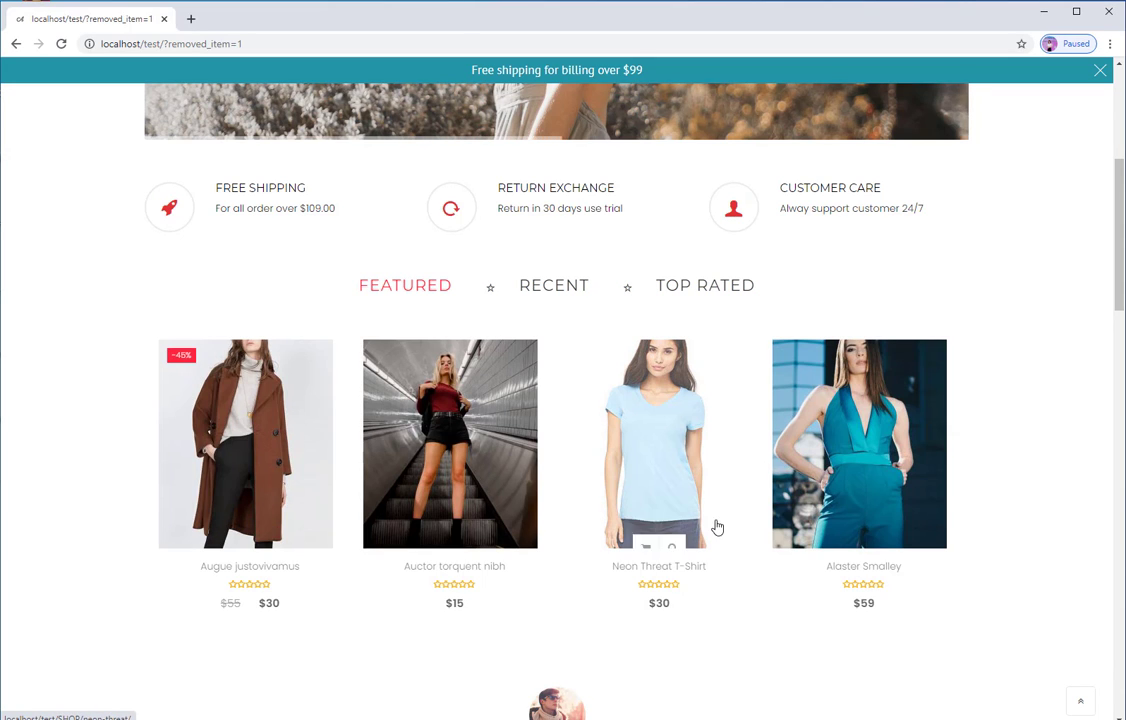
left_click(645, 514)
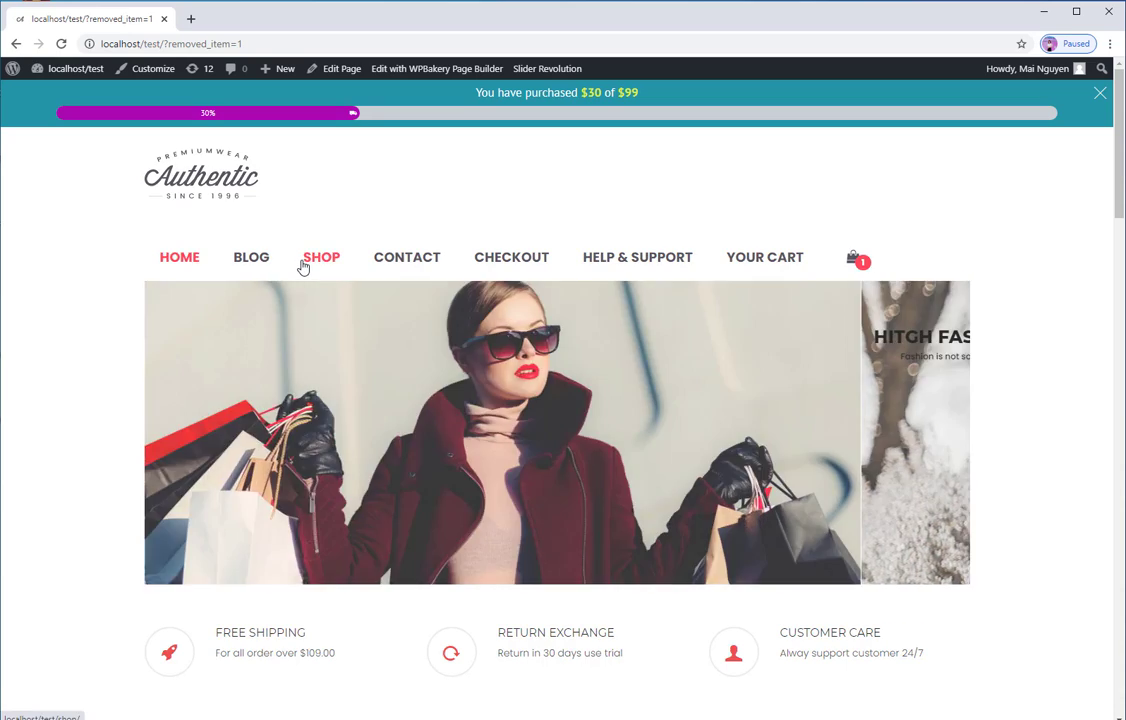
- On the Shop page, add Aliquet urnamorbi, leaving $24 missing for free shipping
left_click(321, 257)
scroll(805, 270, "down", 1)
scroll(805, 270, "down", 1)
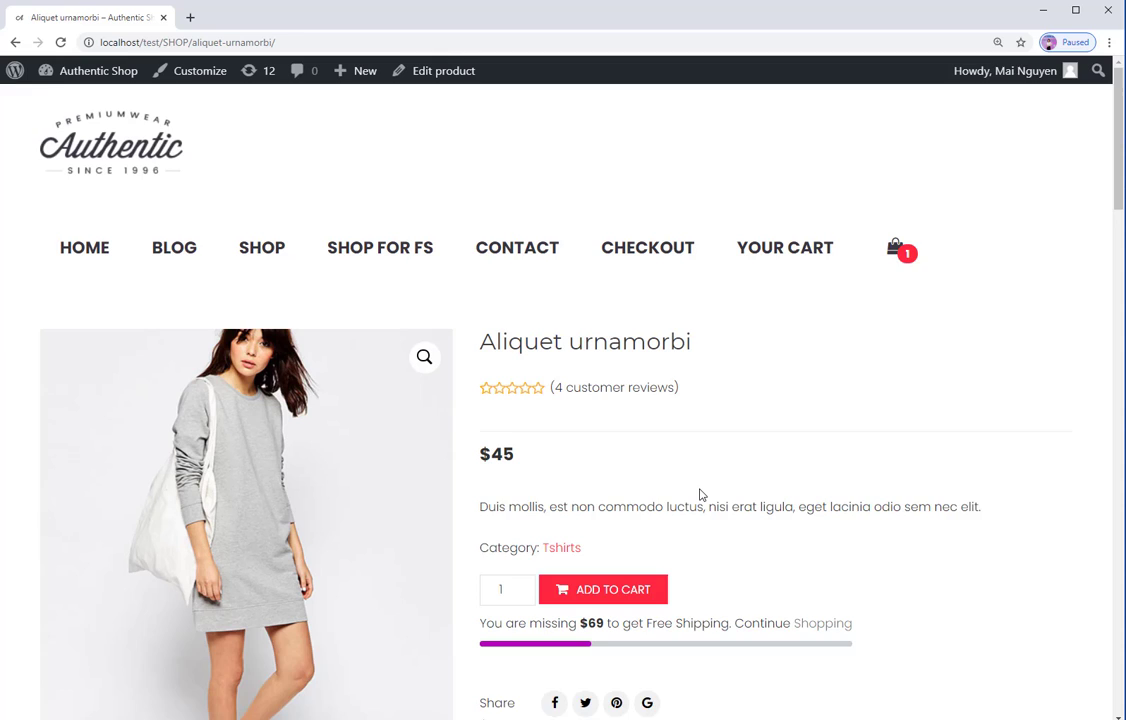
scroll(701, 494, "down", 1)
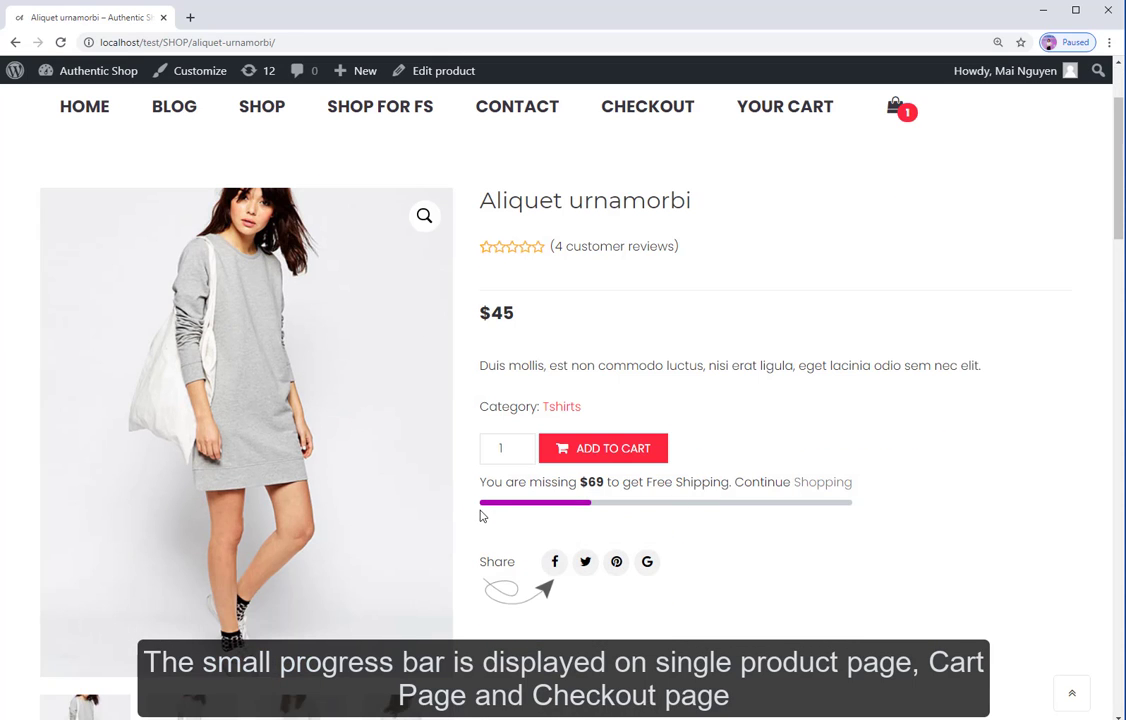
left_click(641, 458)
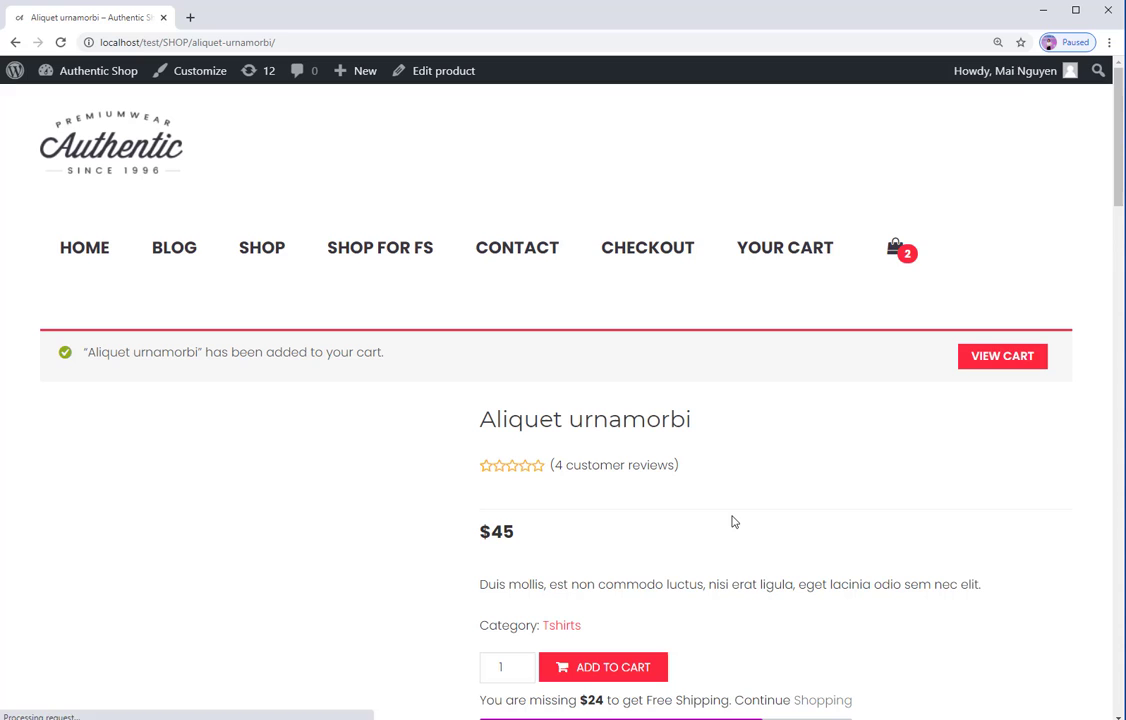
scroll(766, 560, "down", 1)
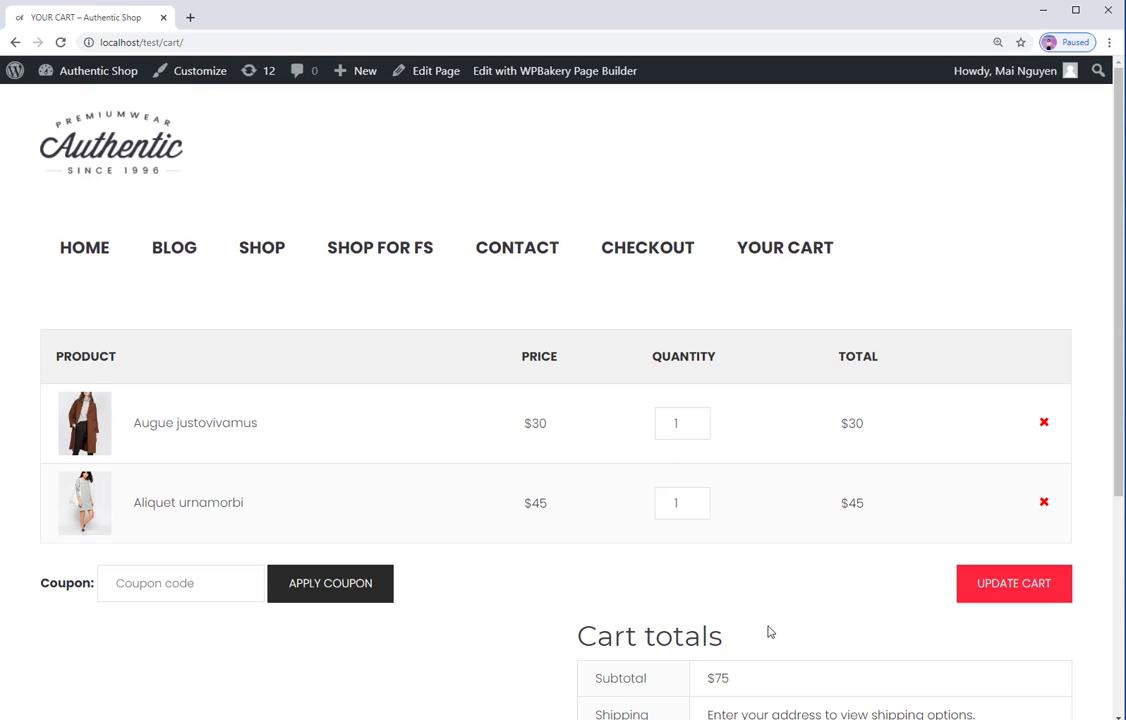
- Scroll through the cart to review its two items
scroll(769, 631, "down", 1)
scroll(769, 631, "down", 2)
scroll(769, 631, "down", 2)
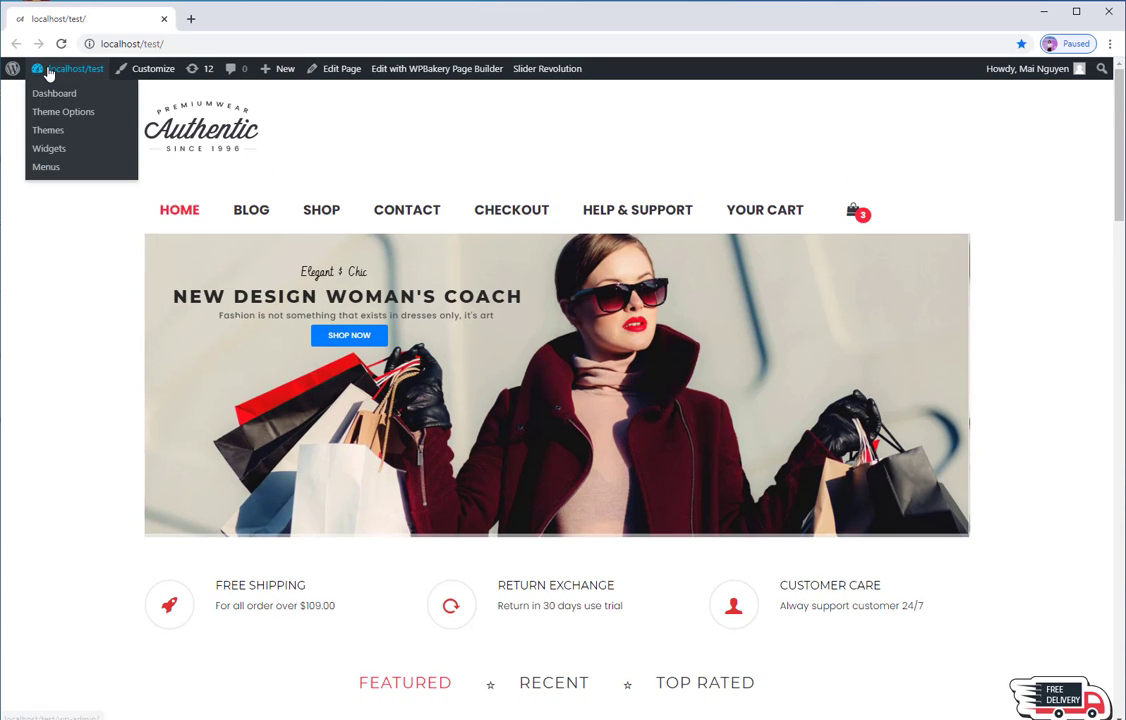
- Open the WC F-Shipping Bar Message tab from the admin dashboard
left_click(50, 94)
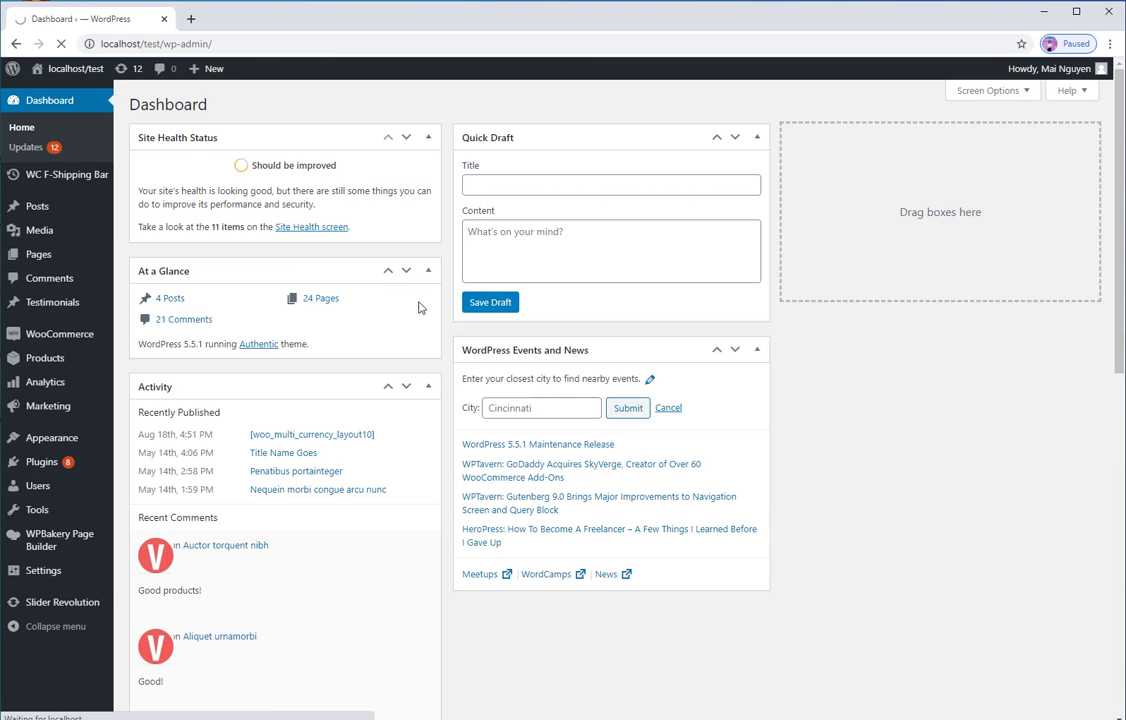
left_click(471, 304)
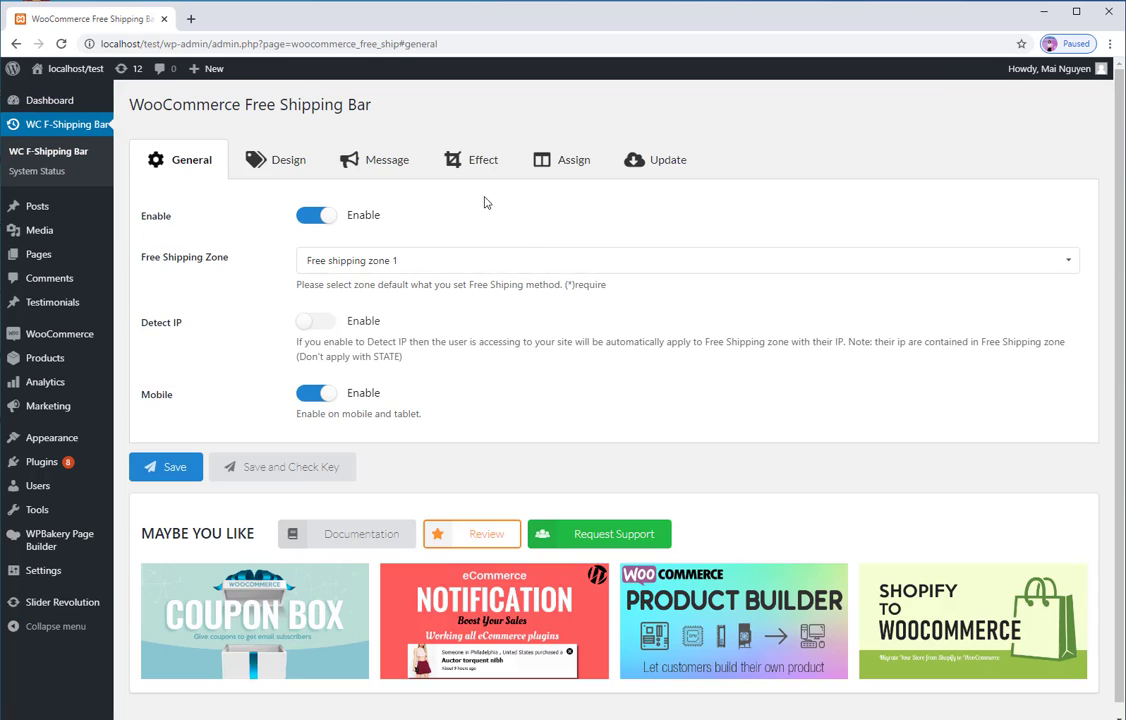
left_click(397, 166)
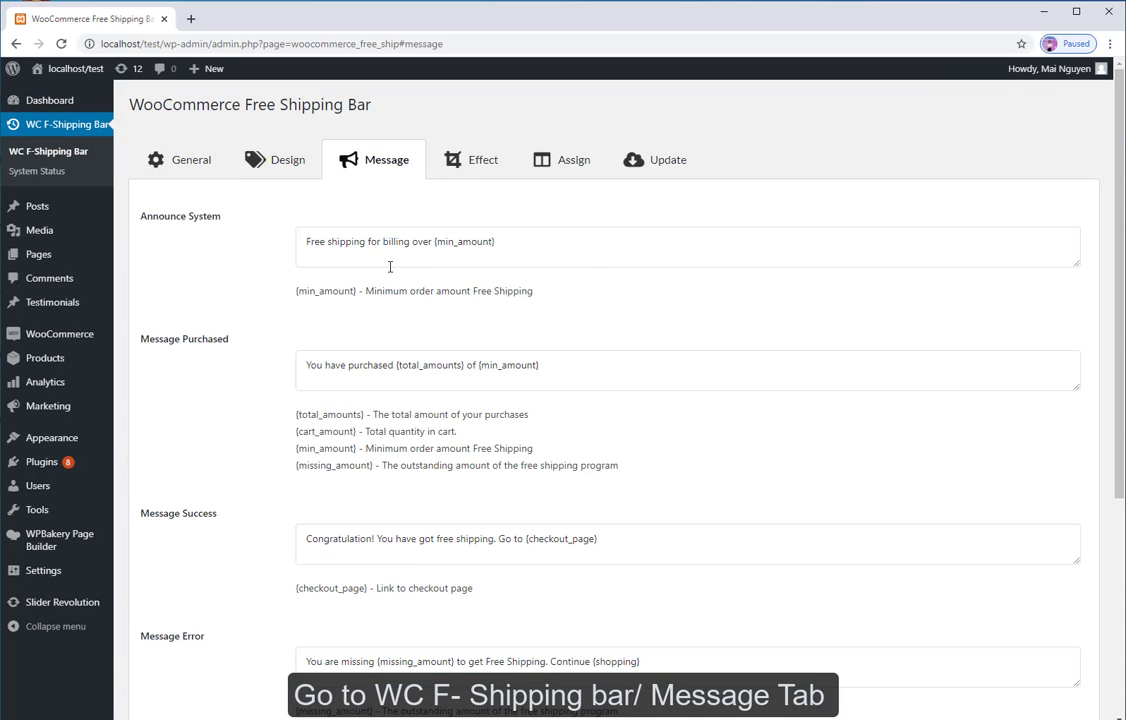
- Append extra wording to the end of the Announce System message
left_click_drag(303, 248, 533, 244)
left_click(515, 242)
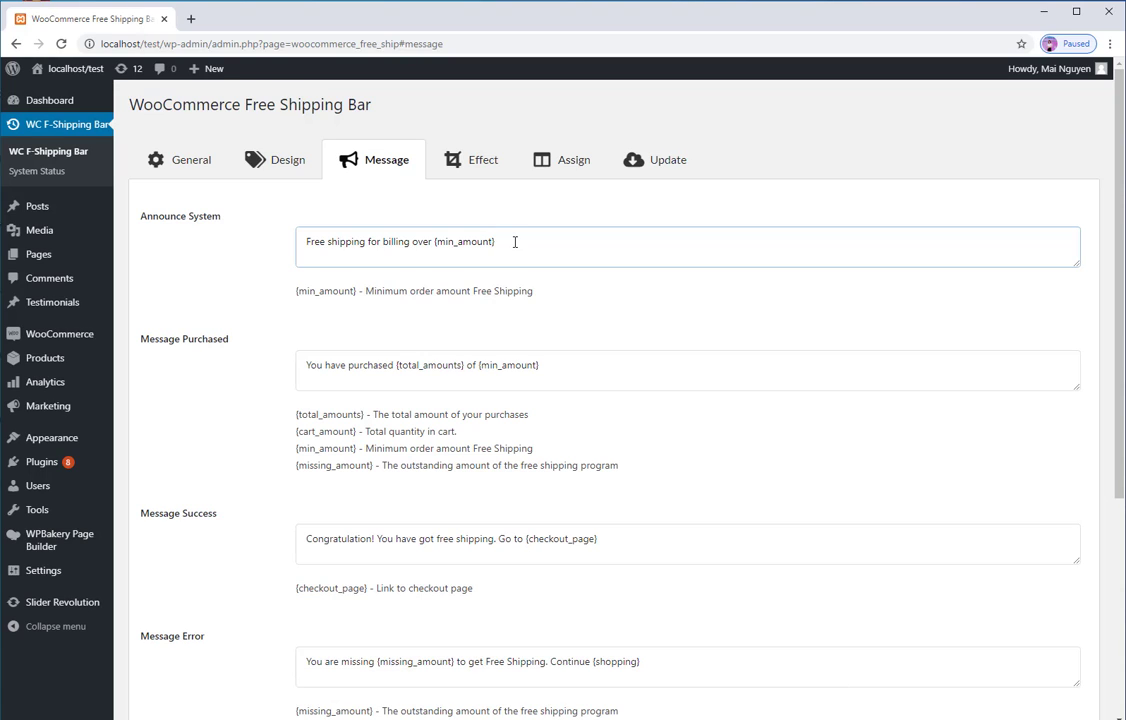
type(" at a")
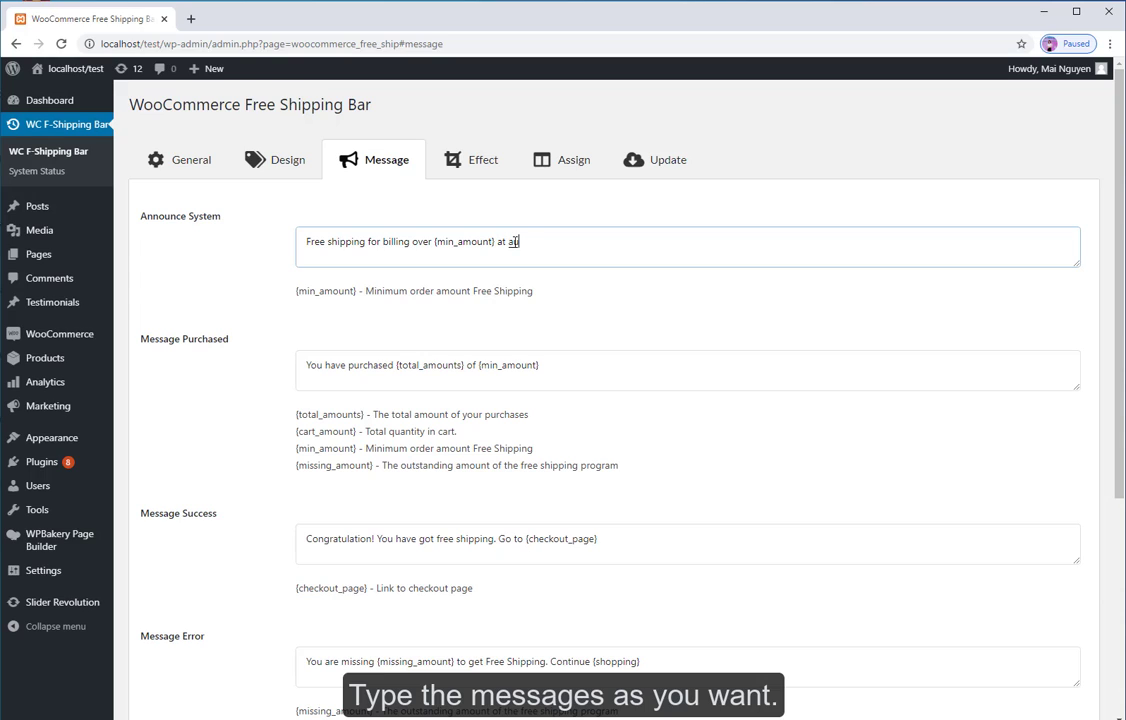
type("thentic Store only today!!!")
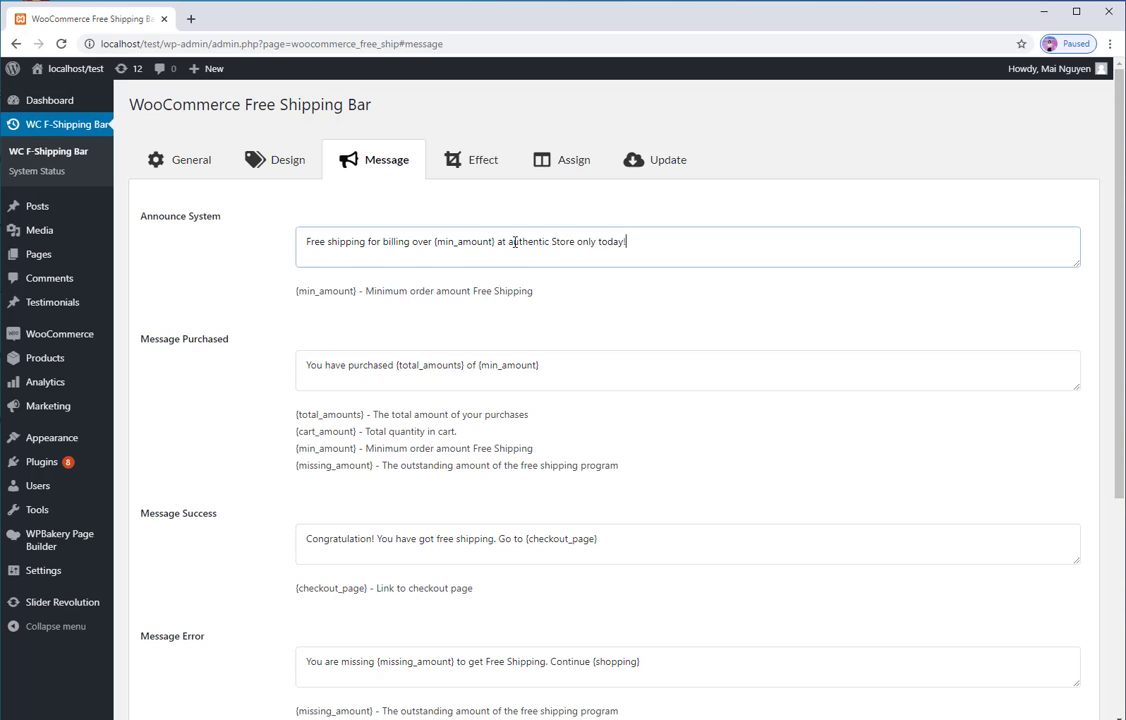
- Extend the Message Purchased text, keeping its shortcodes, and save the messages
left_click(543, 362)
type("Hu")
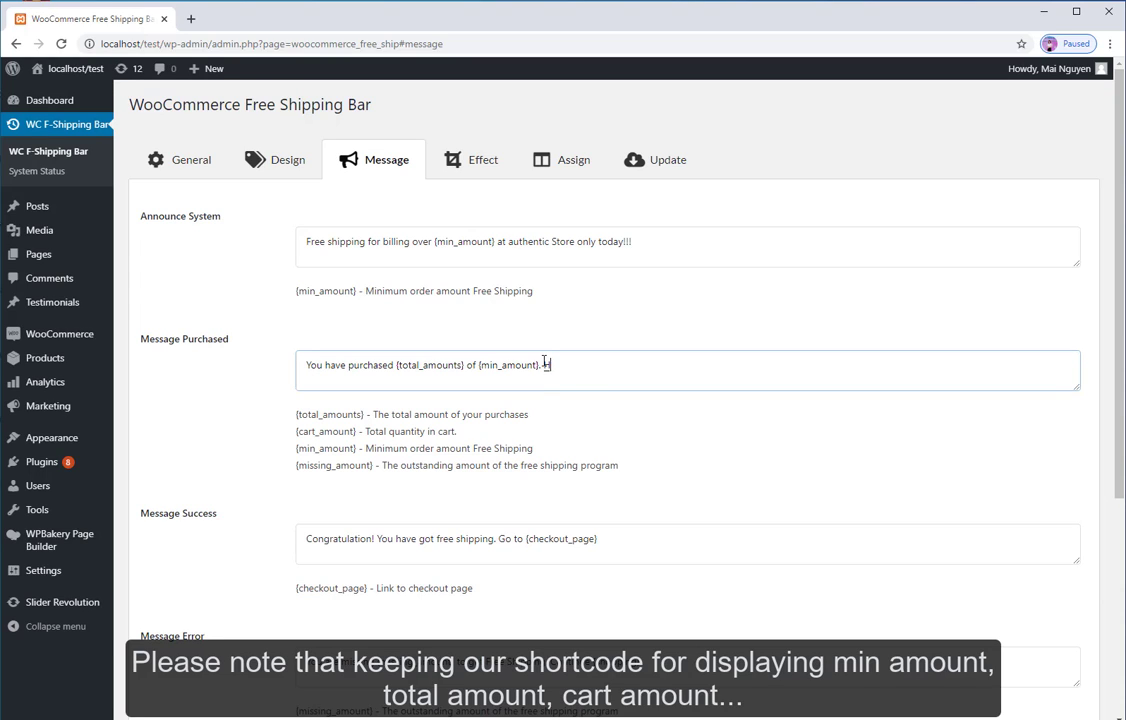
type("i")
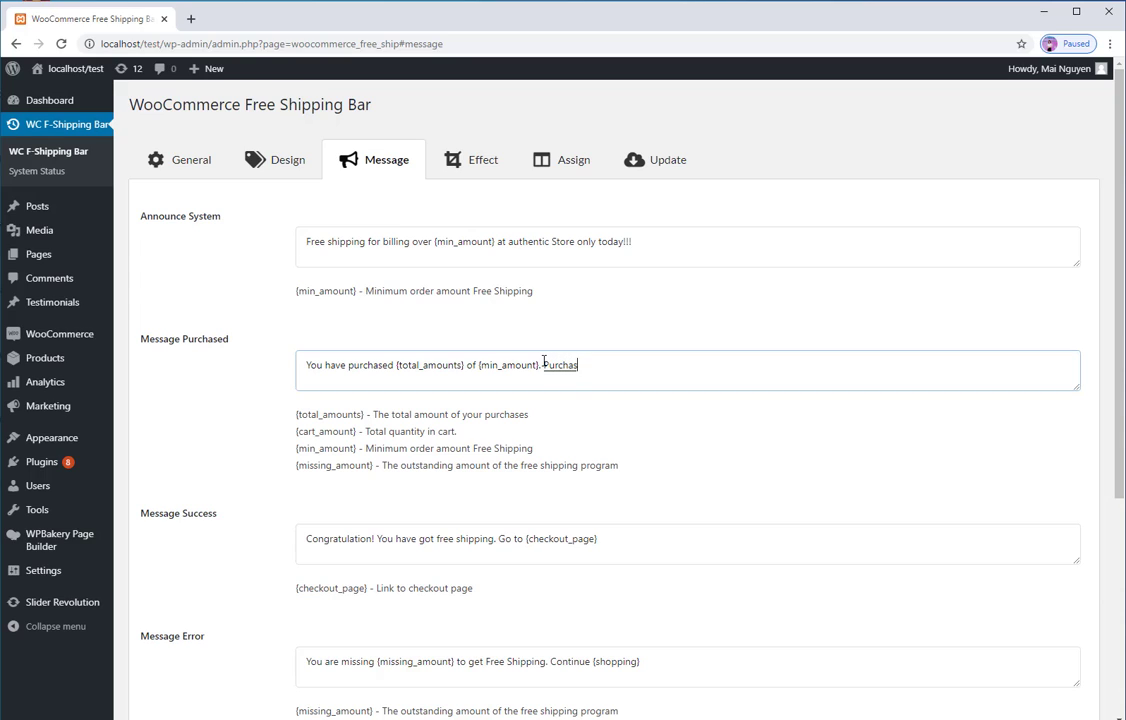
type("e more to get freeshipping")
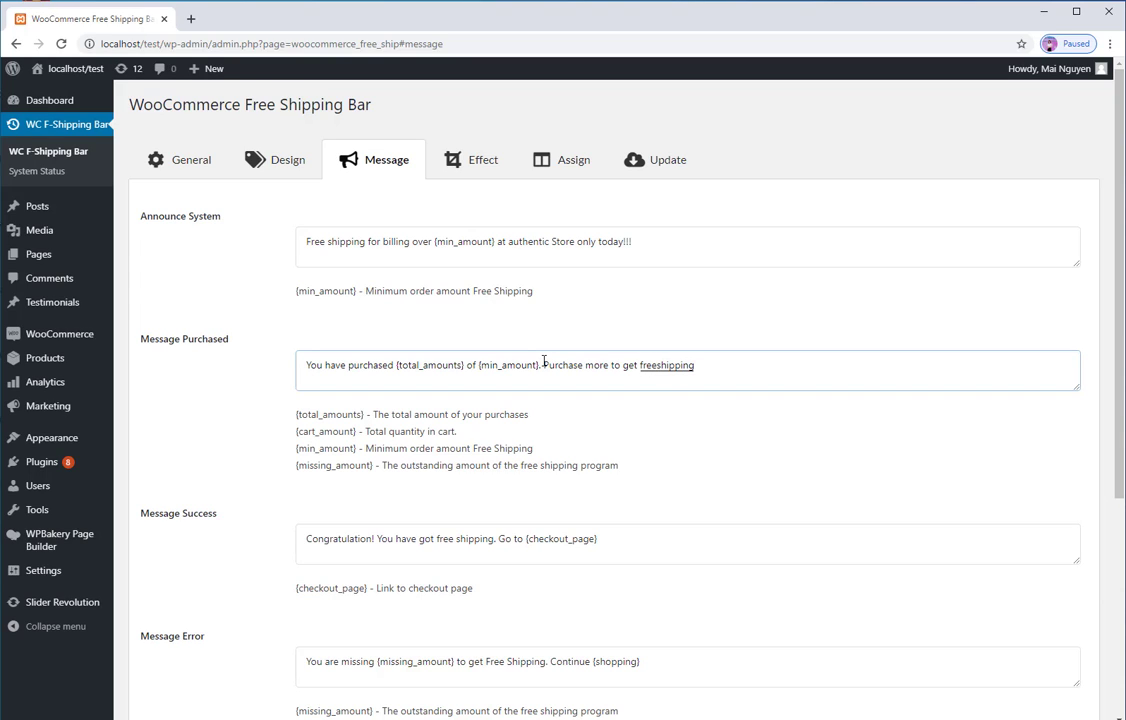
type(".")
scroll(555, 500, "down", 2)
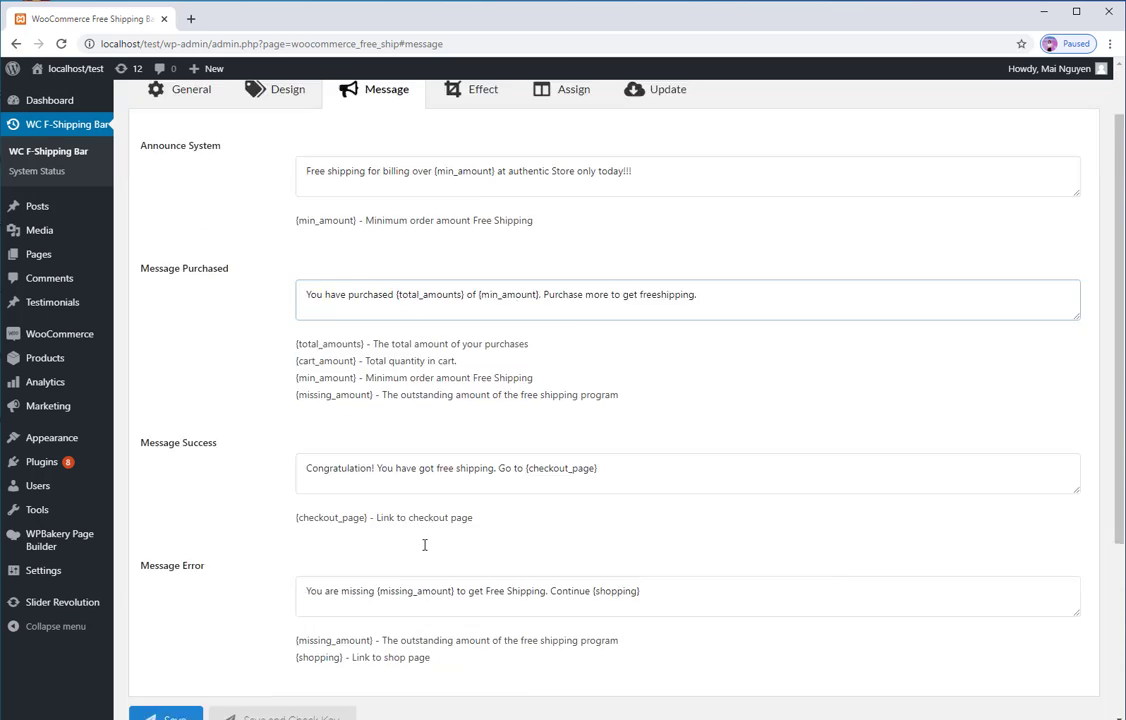
left_click(307, 398)
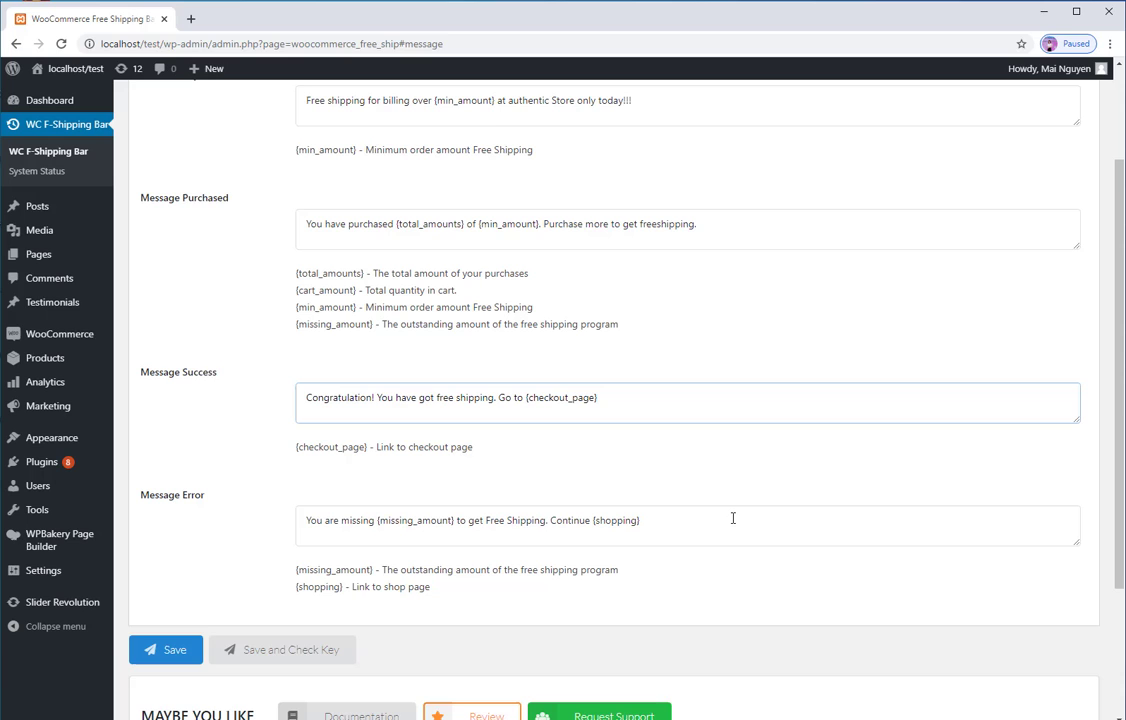
scroll(652, 521, "down", 3)
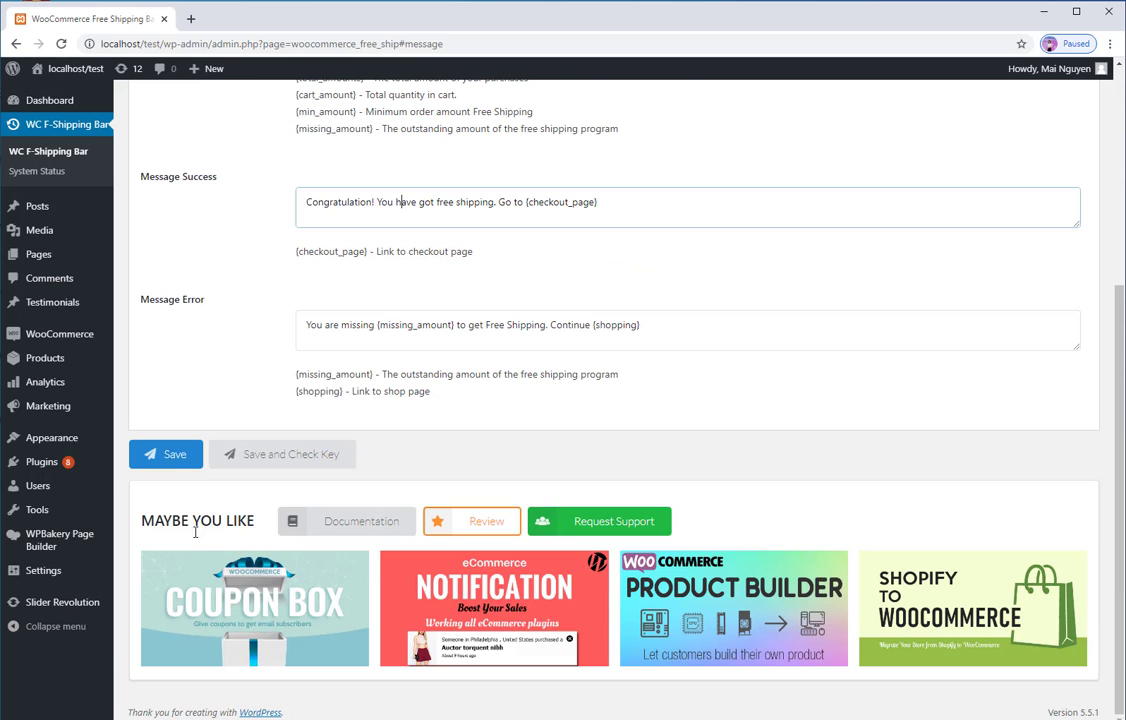
left_click(178, 456)
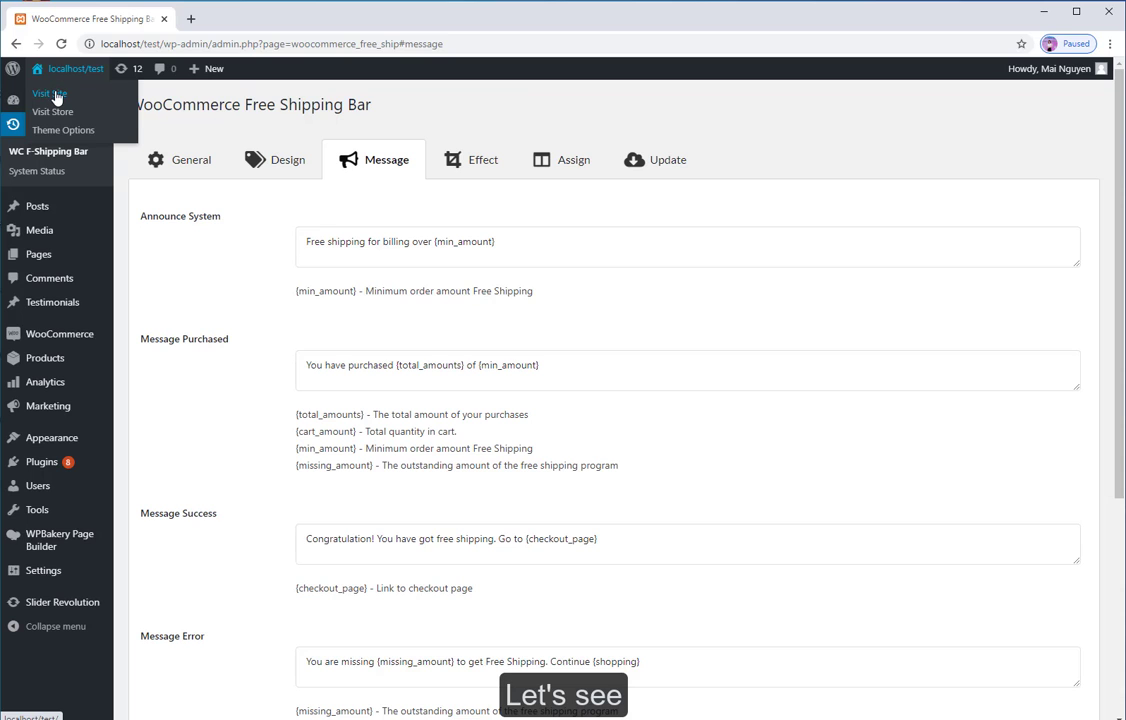
- Check the extended announcement on the storefront tab, then add the Augue justovivamus coat to cart
middle_click(56, 95)
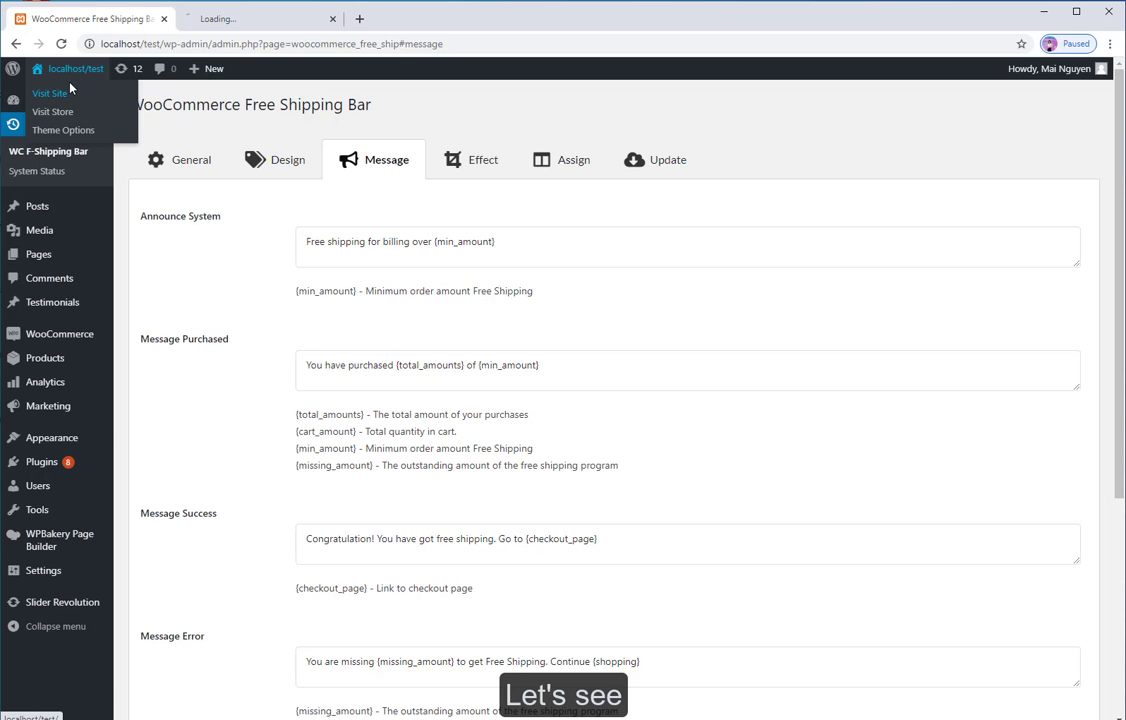
left_click(225, 18)
scroll(908, 440, "down", 2)
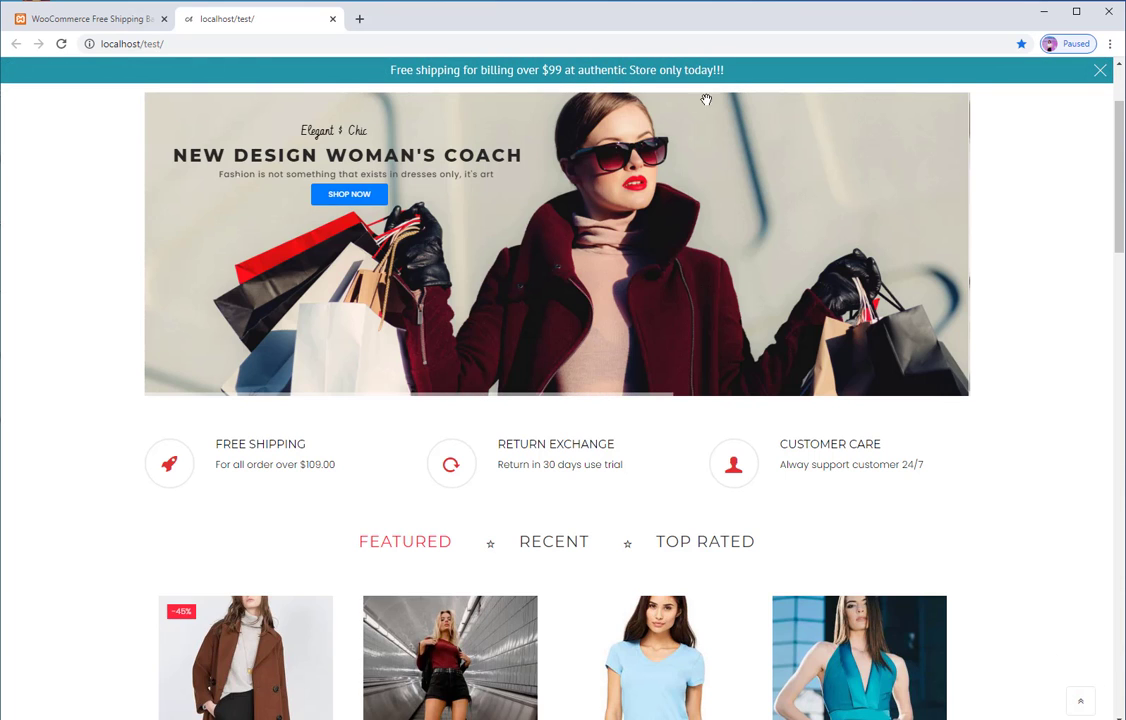
left_click_drag(647, 70, 708, 70)
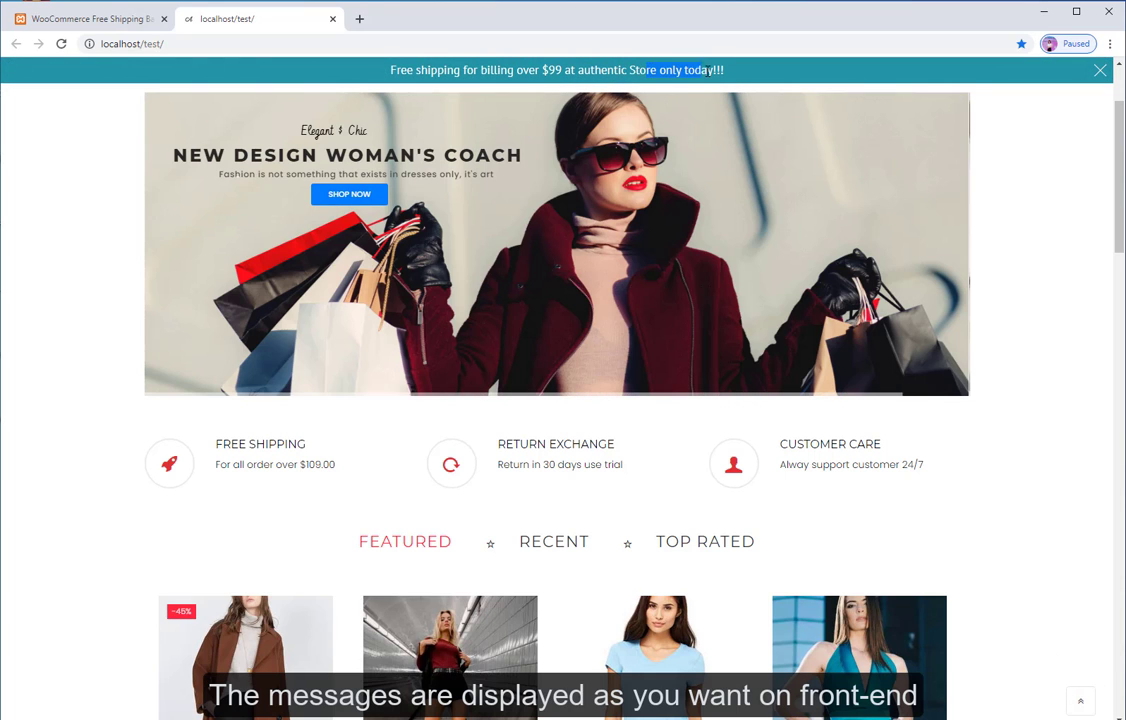
left_click(405, 209)
scroll(302, 388, "down", 2)
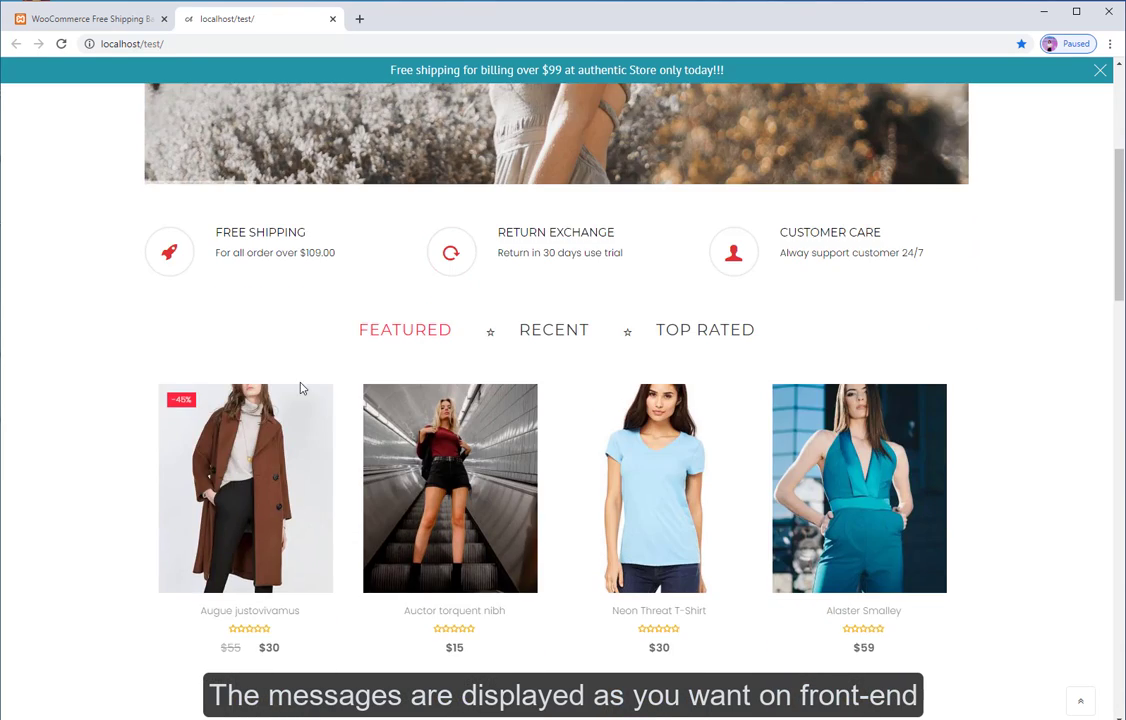
scroll(352, 389, "down", 2)
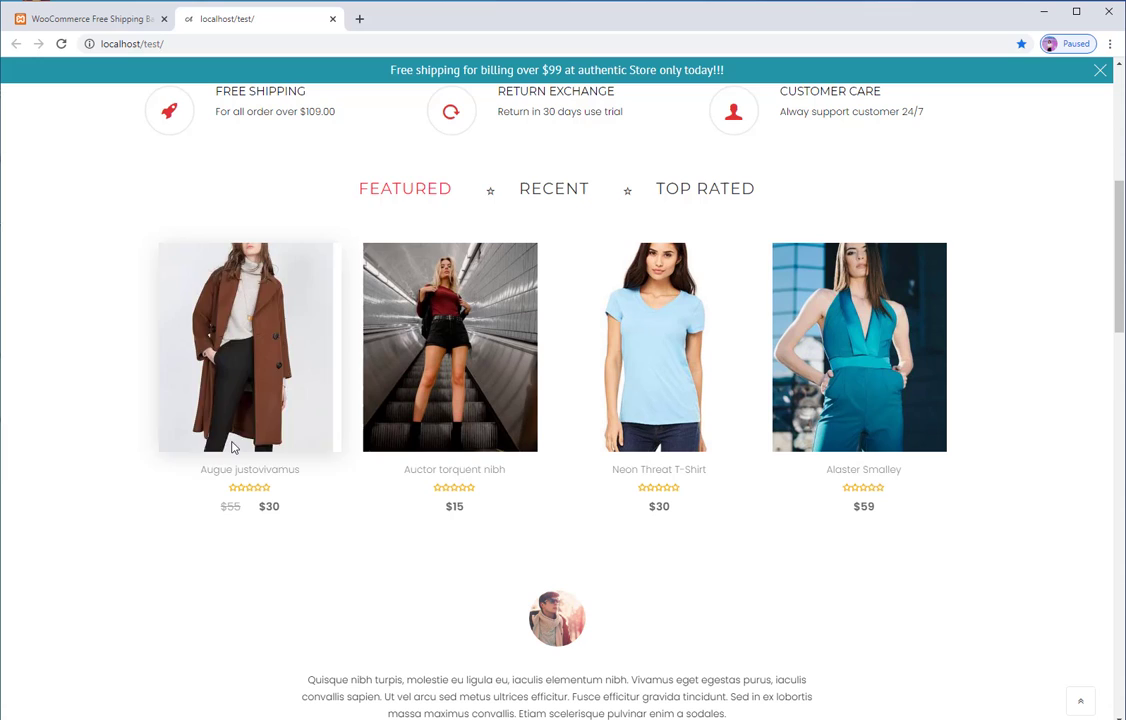
left_click(233, 416)
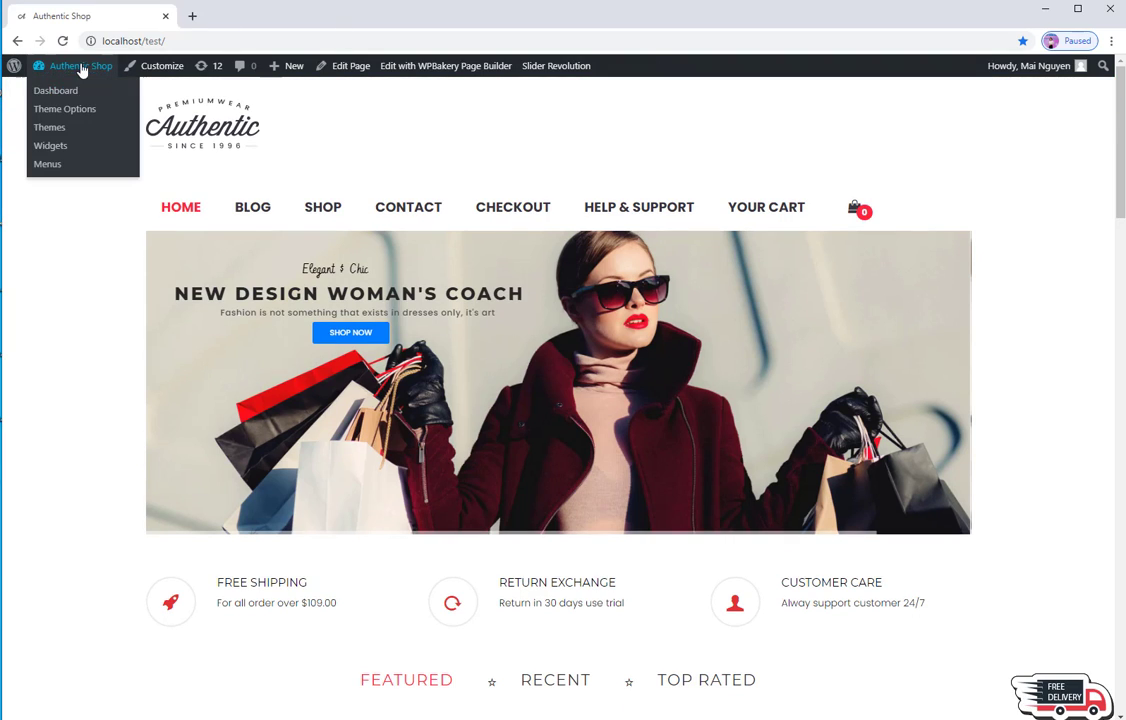
- Open WooCommerce Shipping zones settings and start adding a new shipping zone
left_click(60, 90)
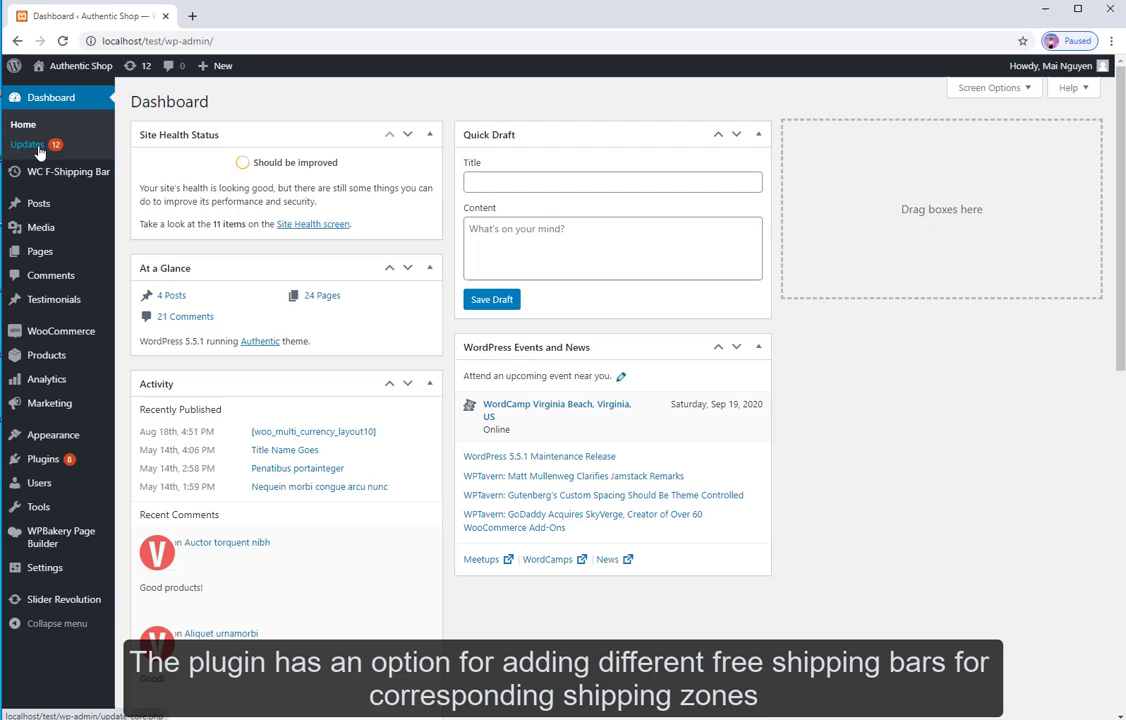
mouse_move(68, 172)
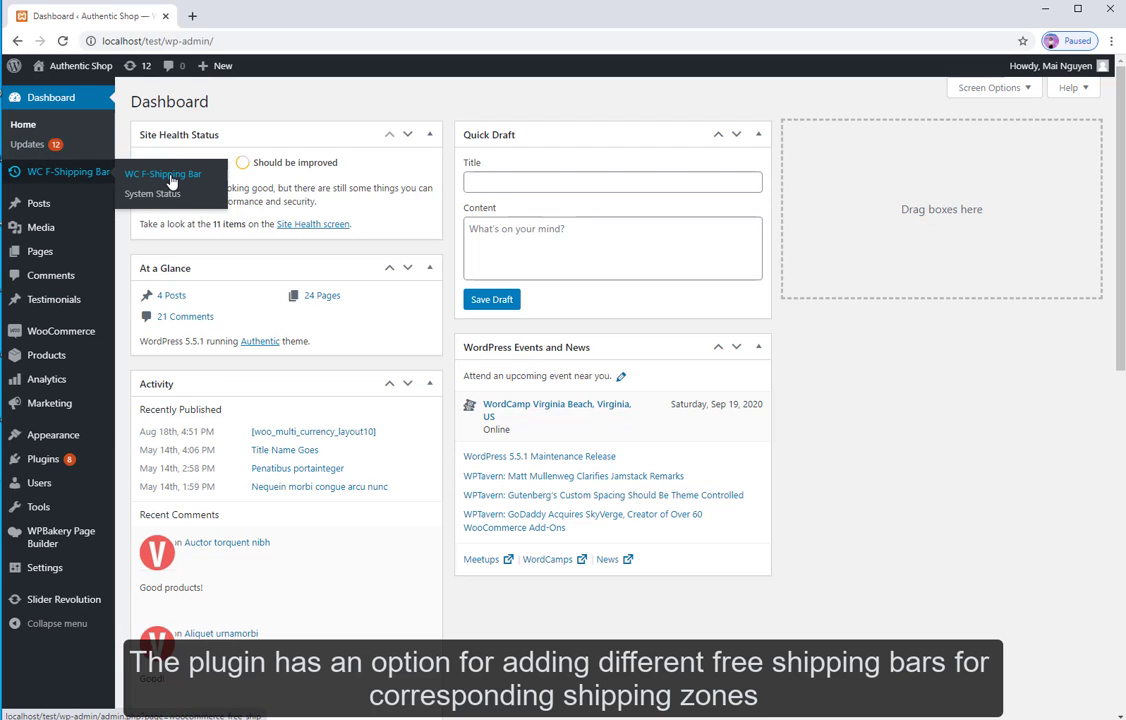
left_click(165, 176)
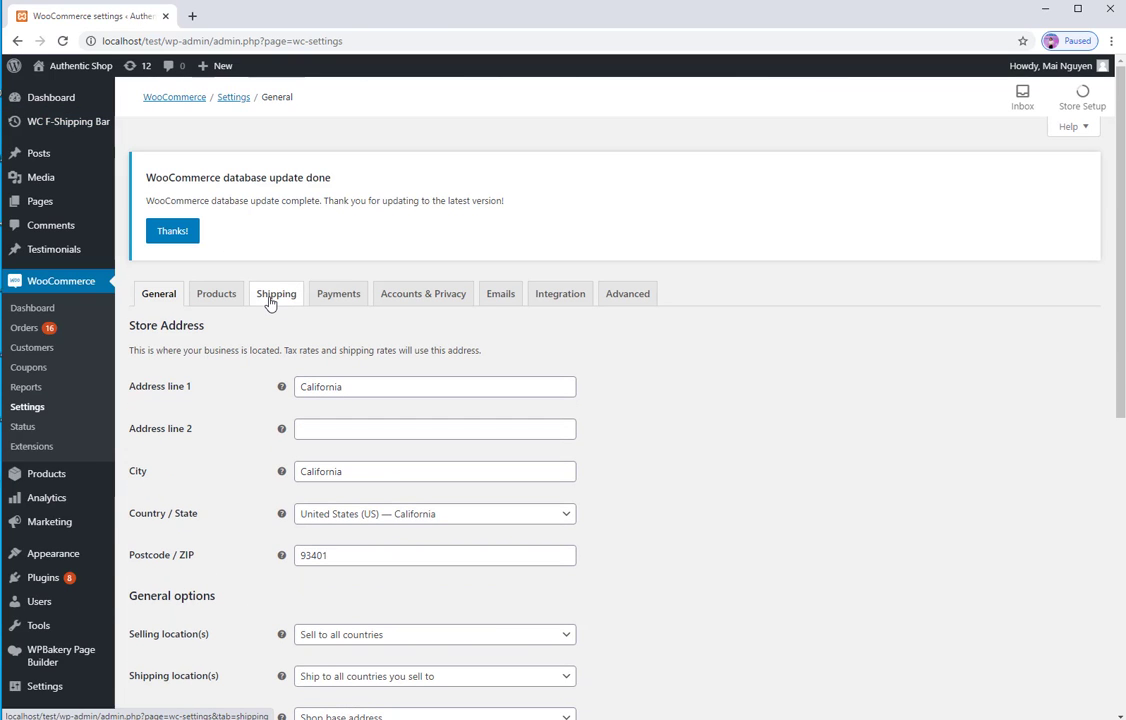
left_click(269, 303)
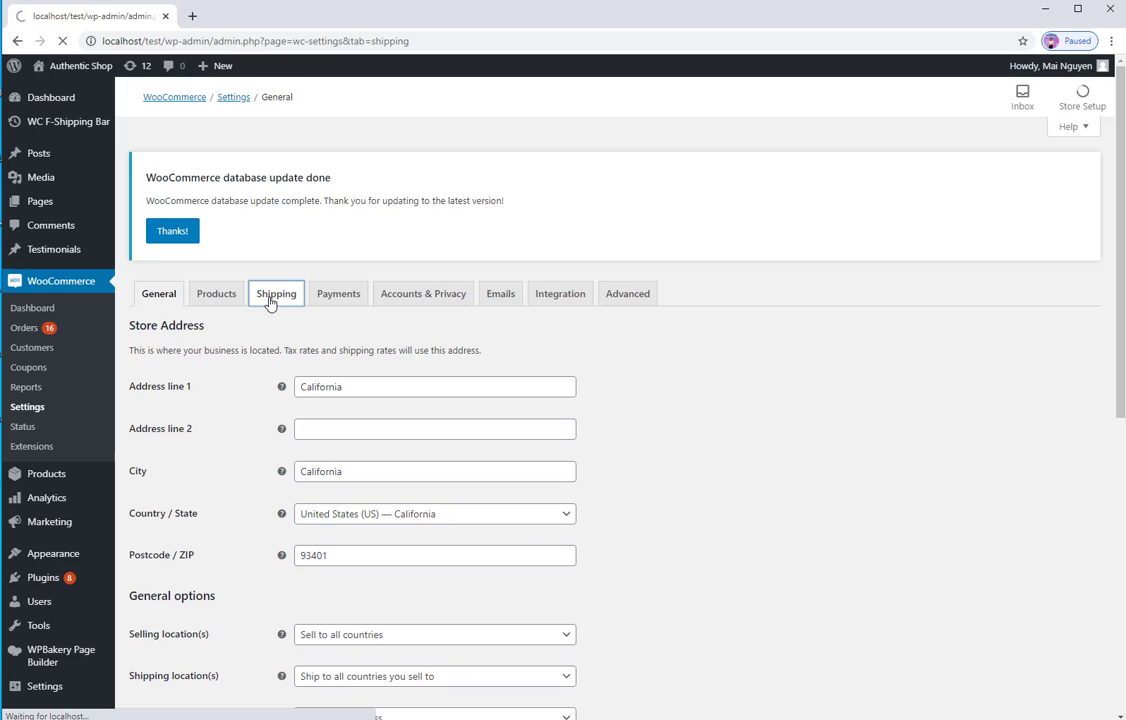
scroll(350, 391, "down", 1)
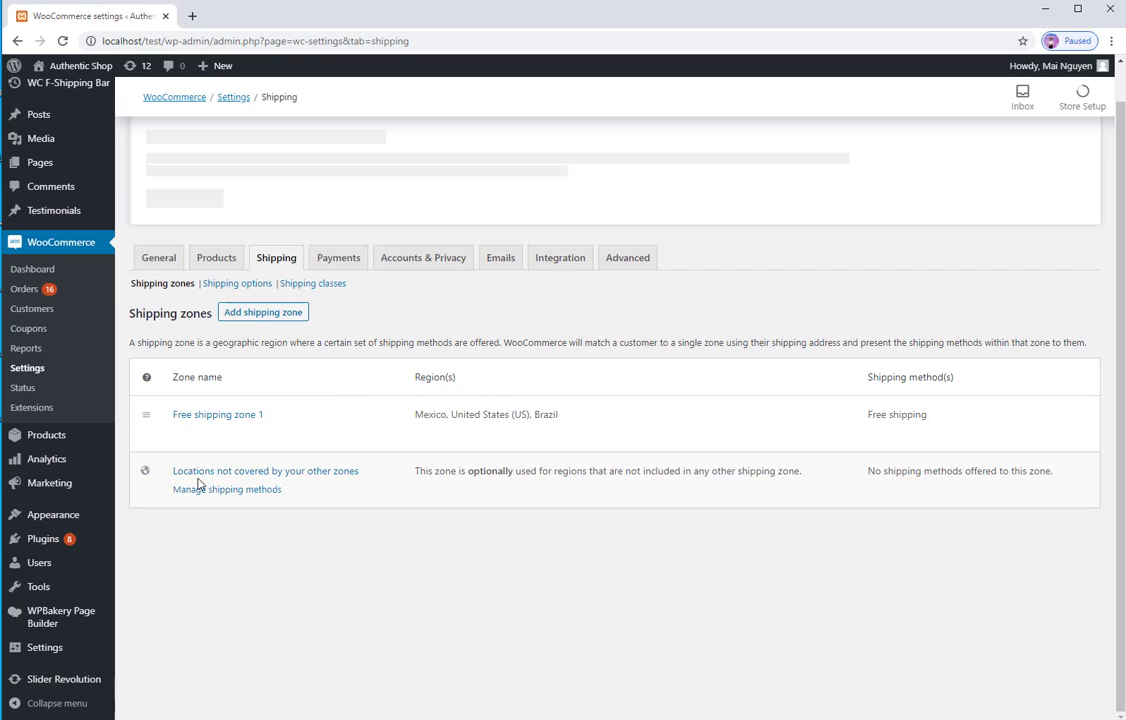
left_click(260, 314)
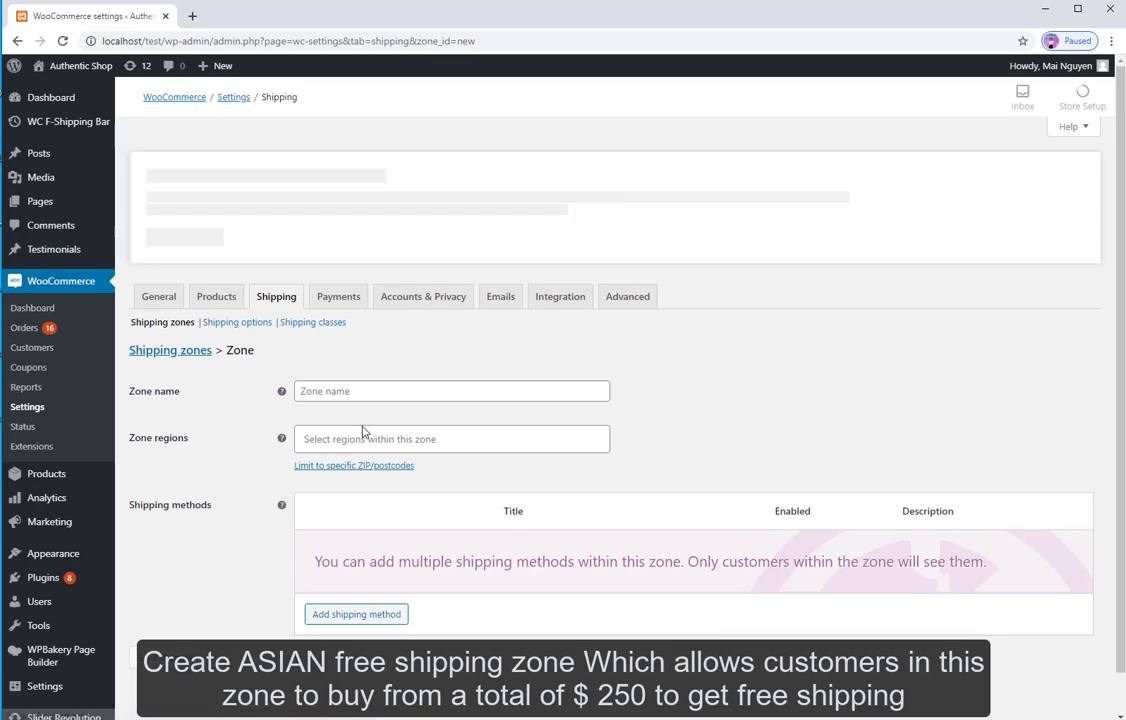
- Name the zone 'Asian Free Shipping' and add Vietnam, Thailand, Singapore and Malaysia as regions
left_click(349, 391)
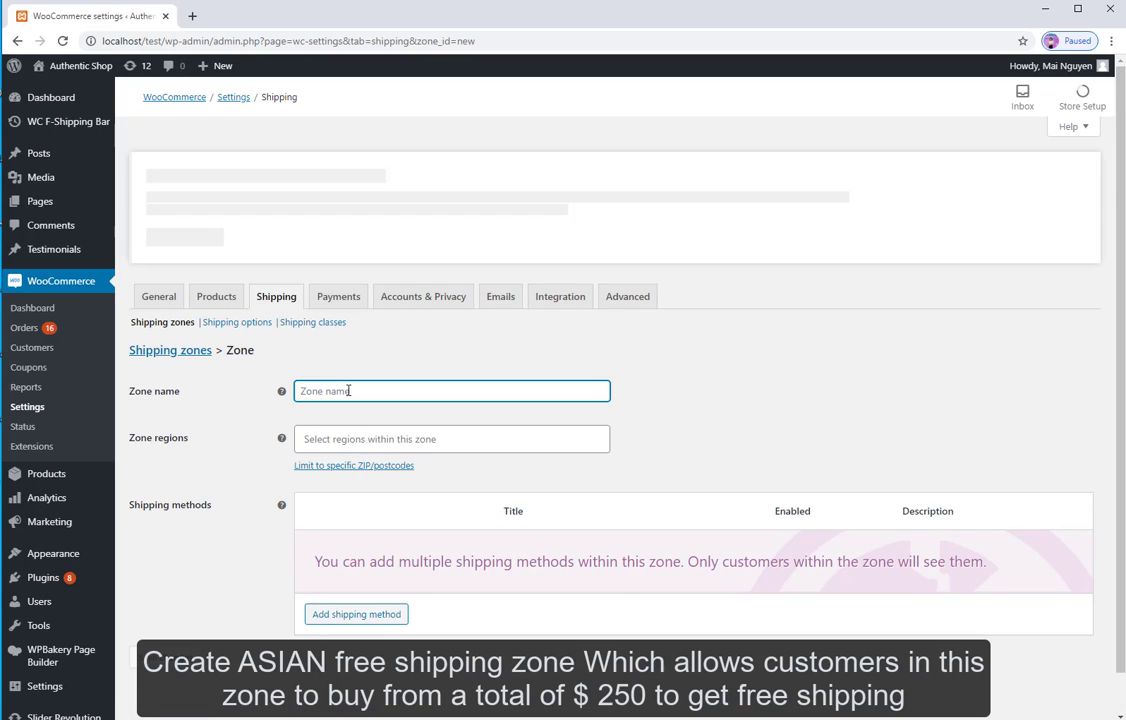
type("Ass")
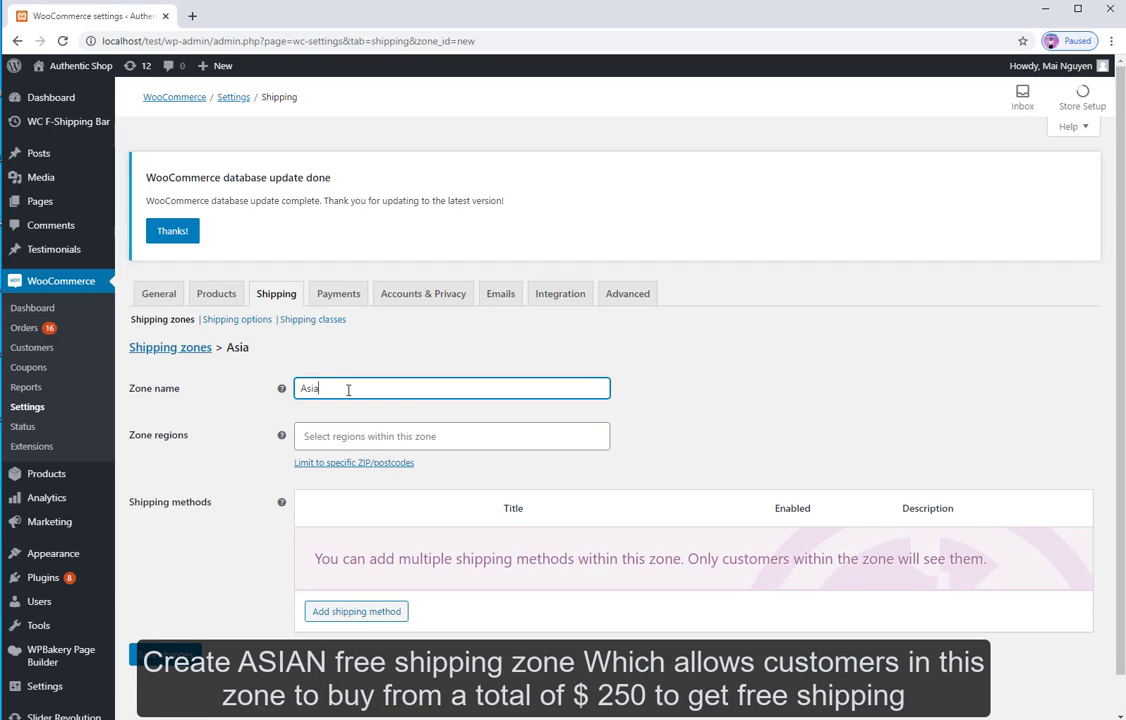
type("Free Shipping")
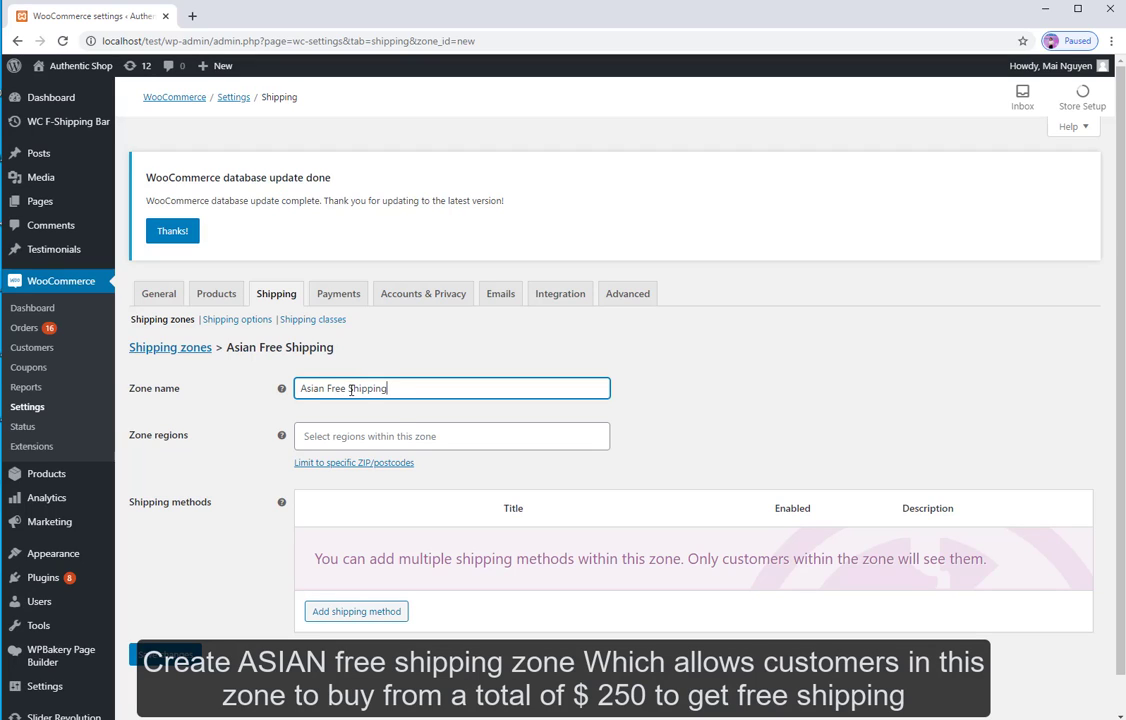
left_click(397, 437)
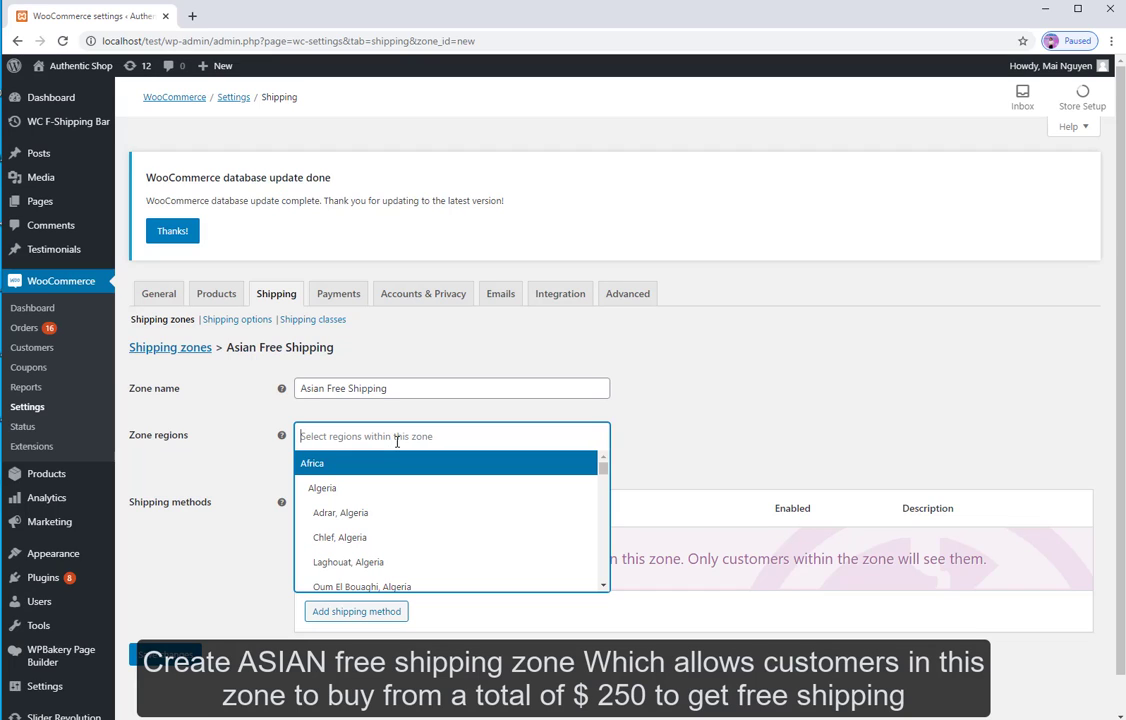
type("Vietnam")
left_click(405, 465)
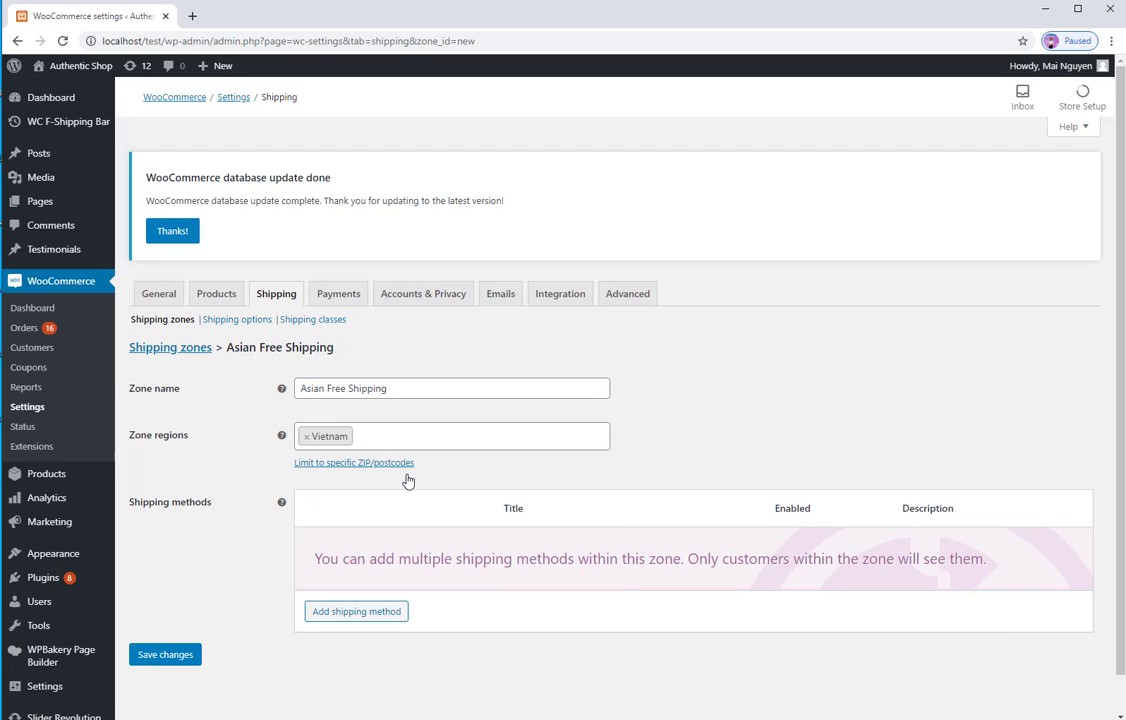
type("Thai")
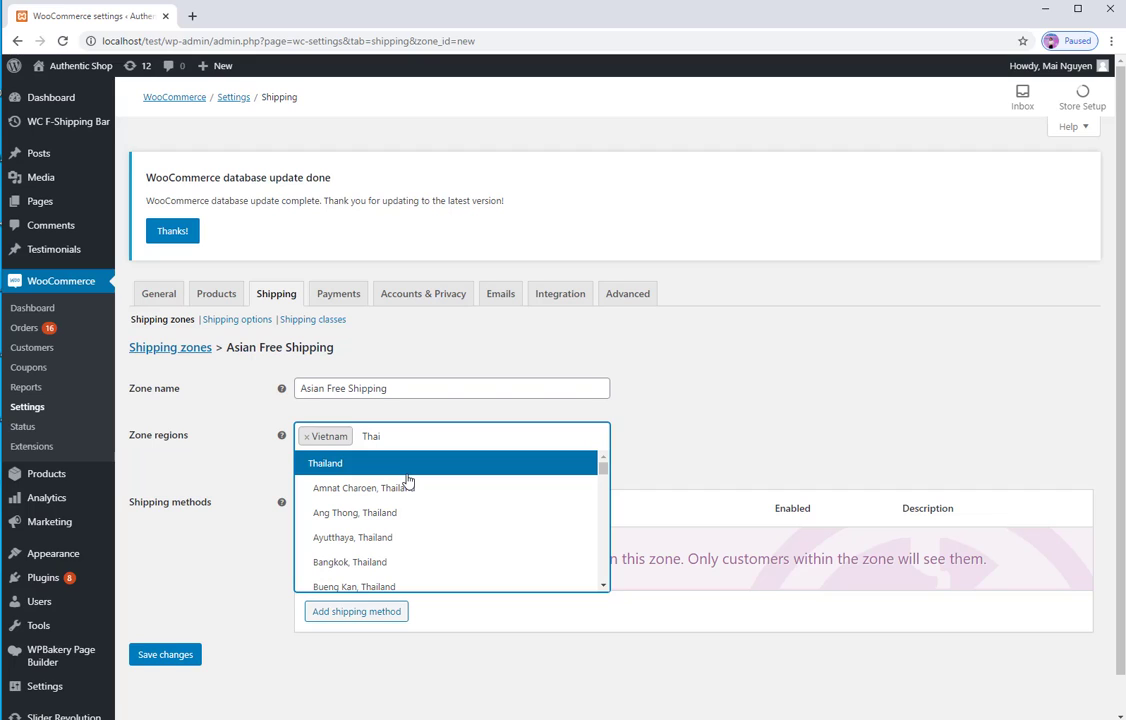
key("Return")
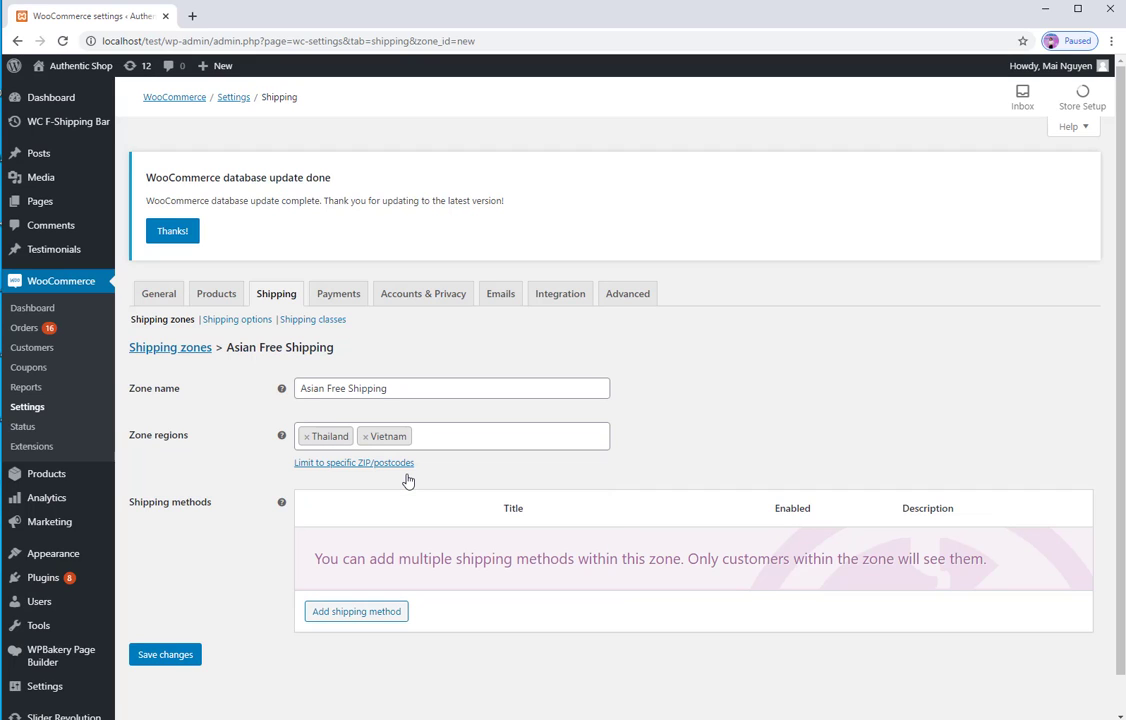
type("Sing")
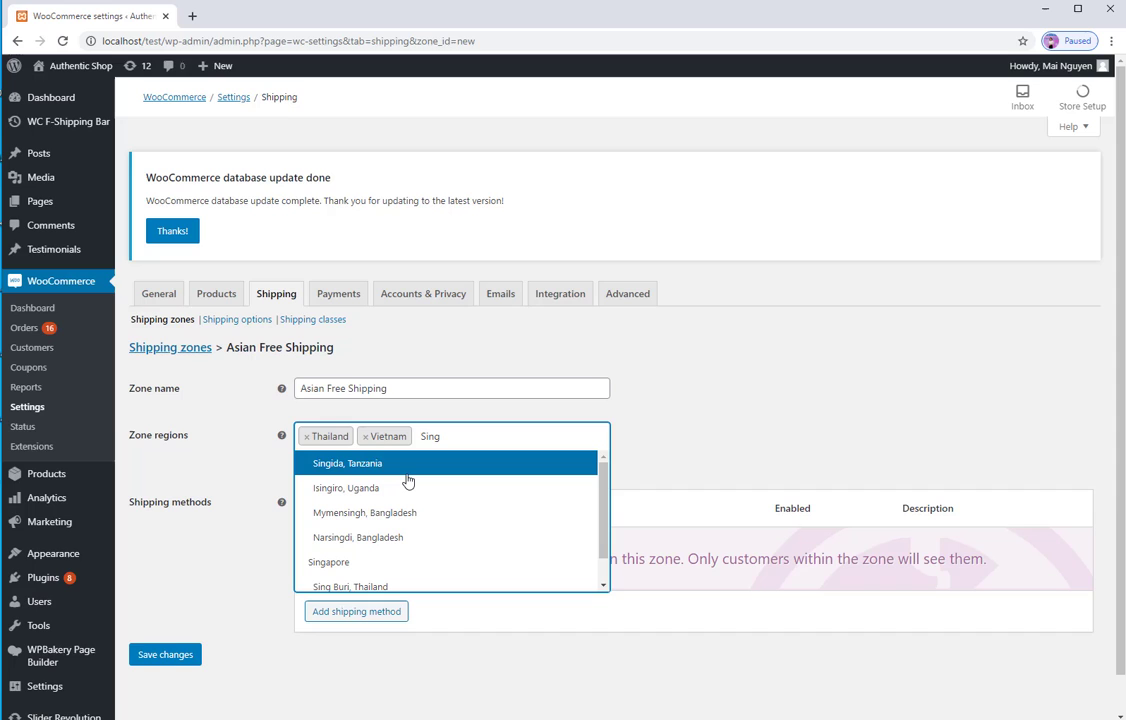
left_click(384, 564)
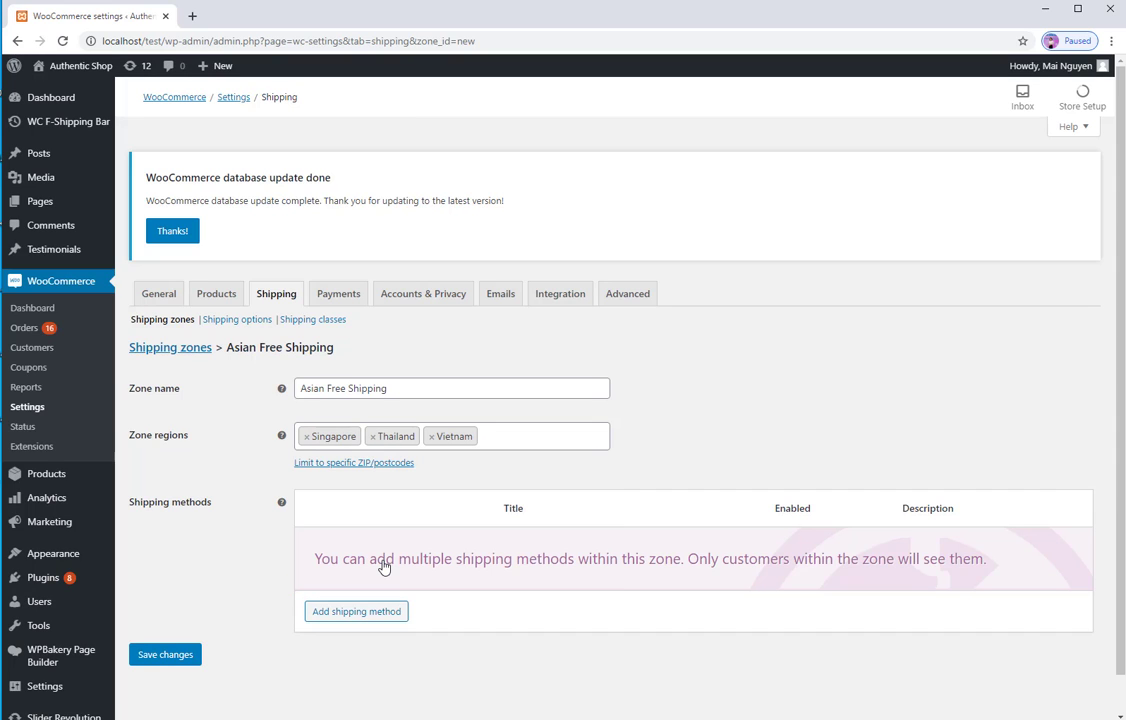
type("Malay")
left_click(380, 462)
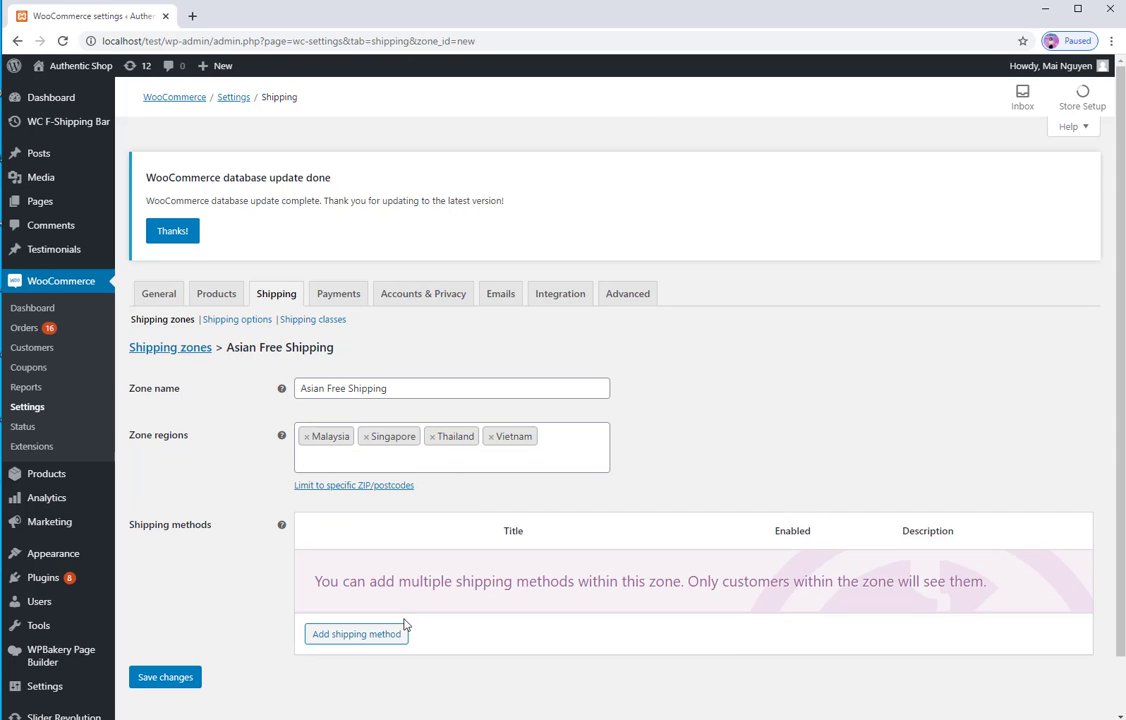
scroll(405, 625, "down", 1)
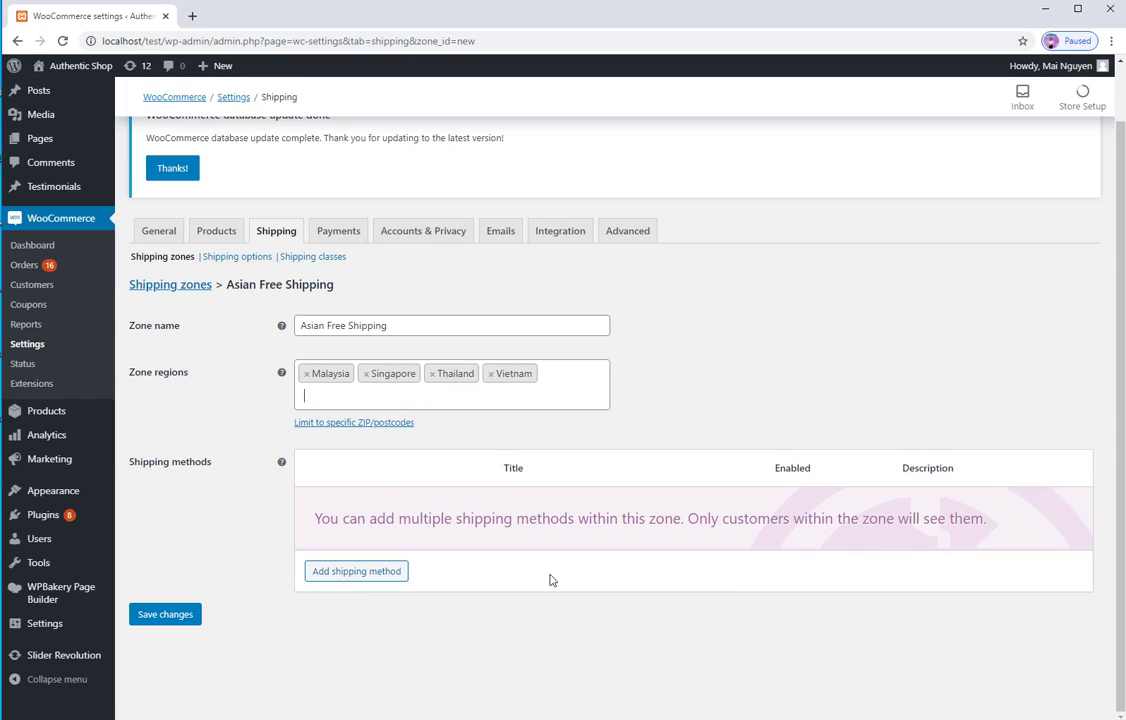
- Add a Free shipping method to the Asian Free Shipping zone
left_click(335, 571)
left_click(630, 392)
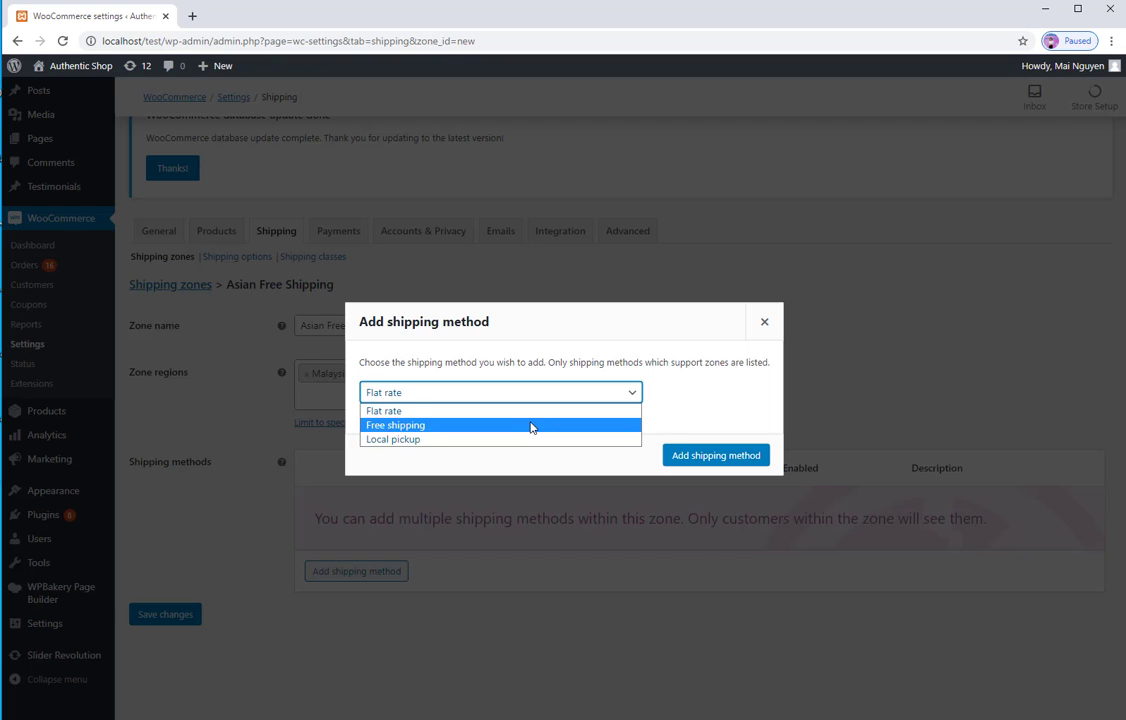
left_click(533, 425)
left_click(731, 455)
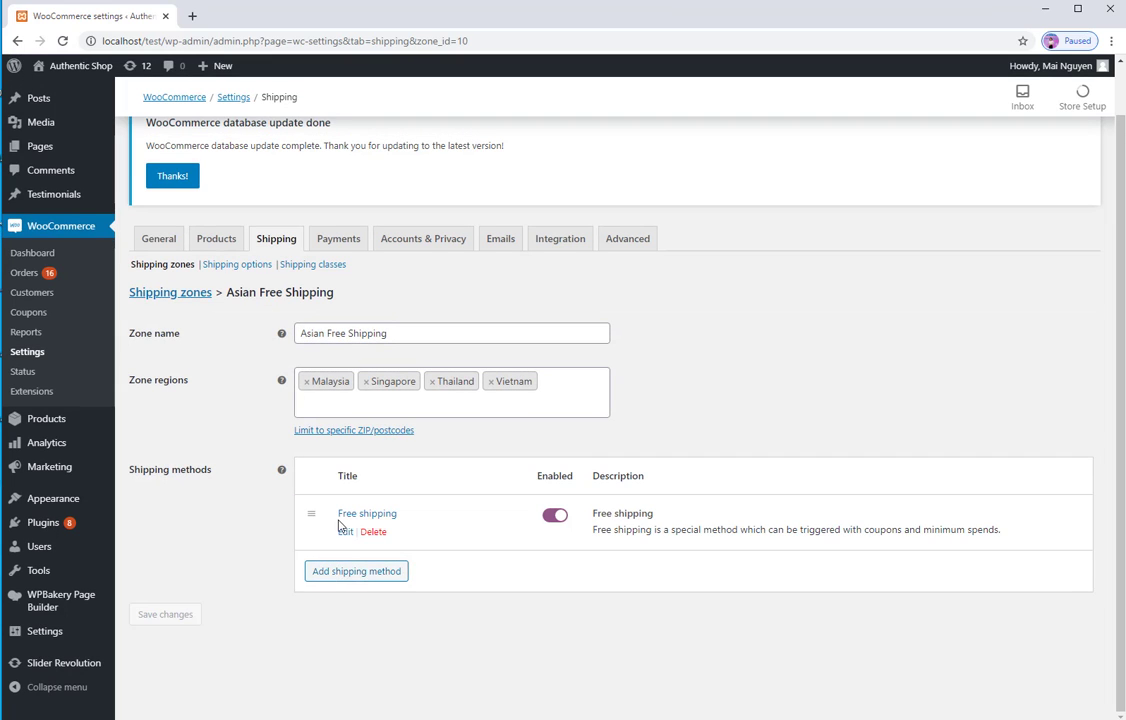
- Set free shipping to require a minimum order amount of 250 and save
left_click(344, 531)
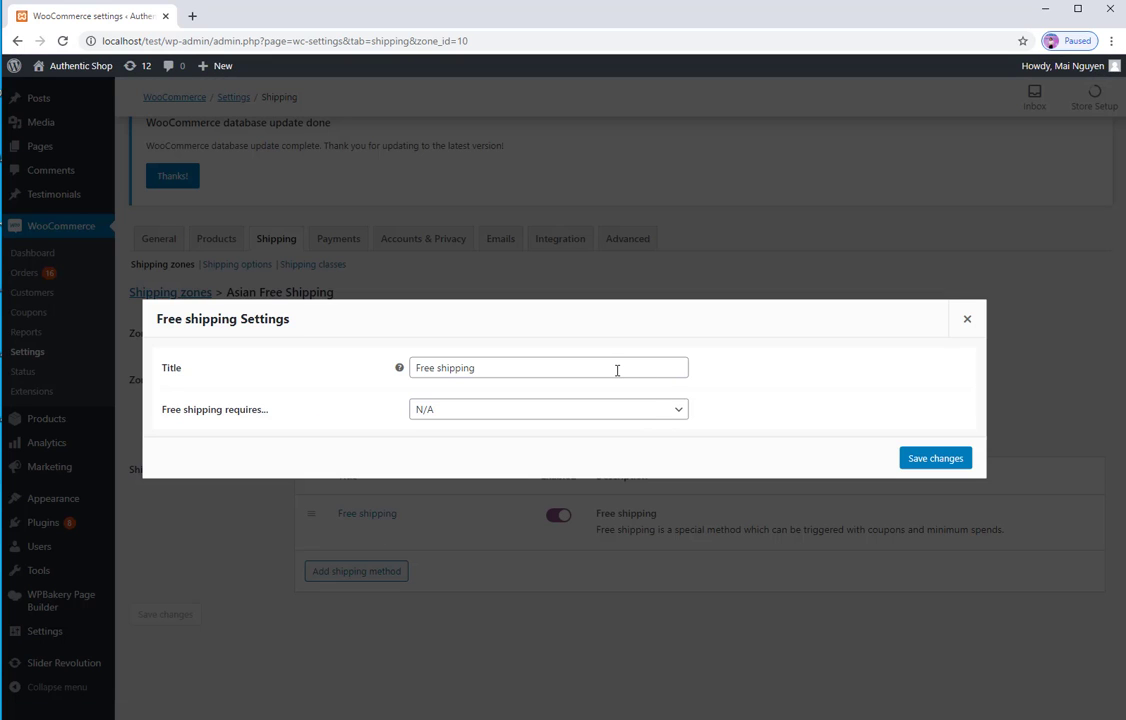
left_click(678, 411)
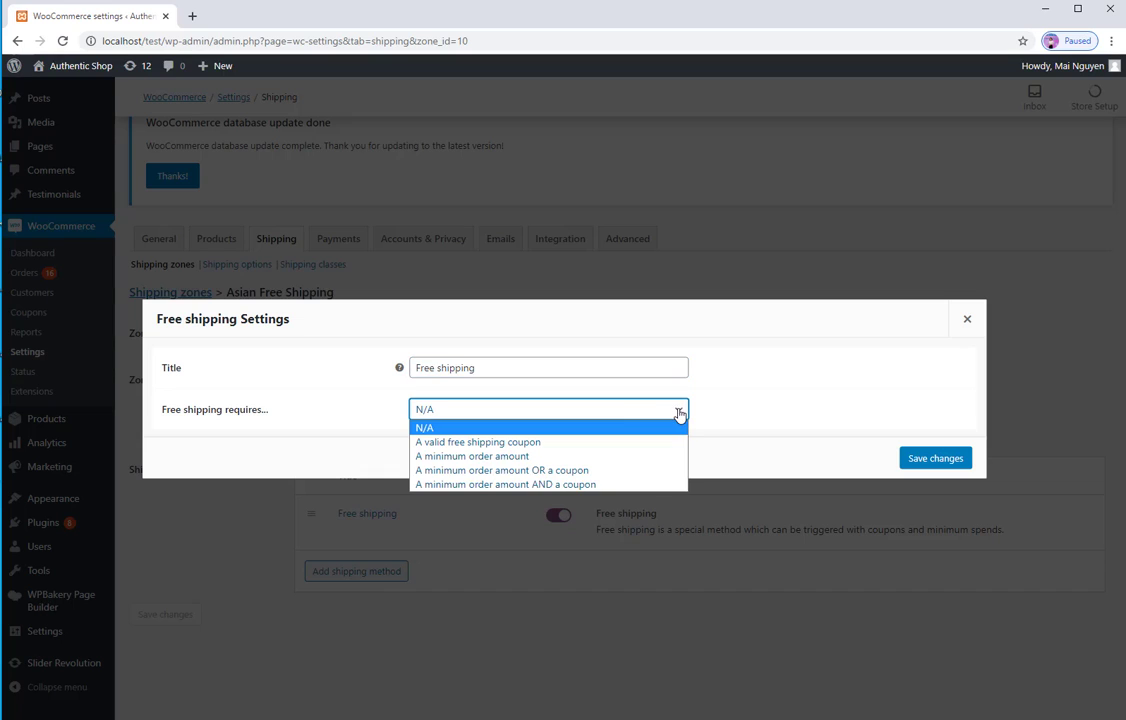
left_click(529, 456)
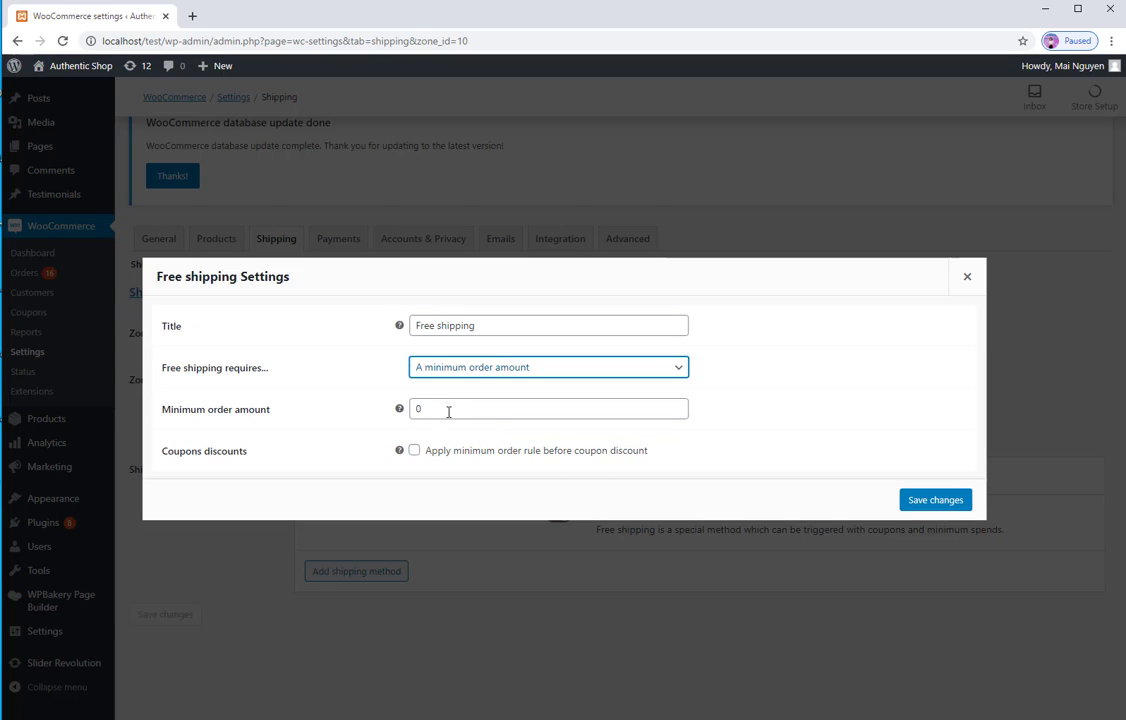
key("Tab")
type("25")
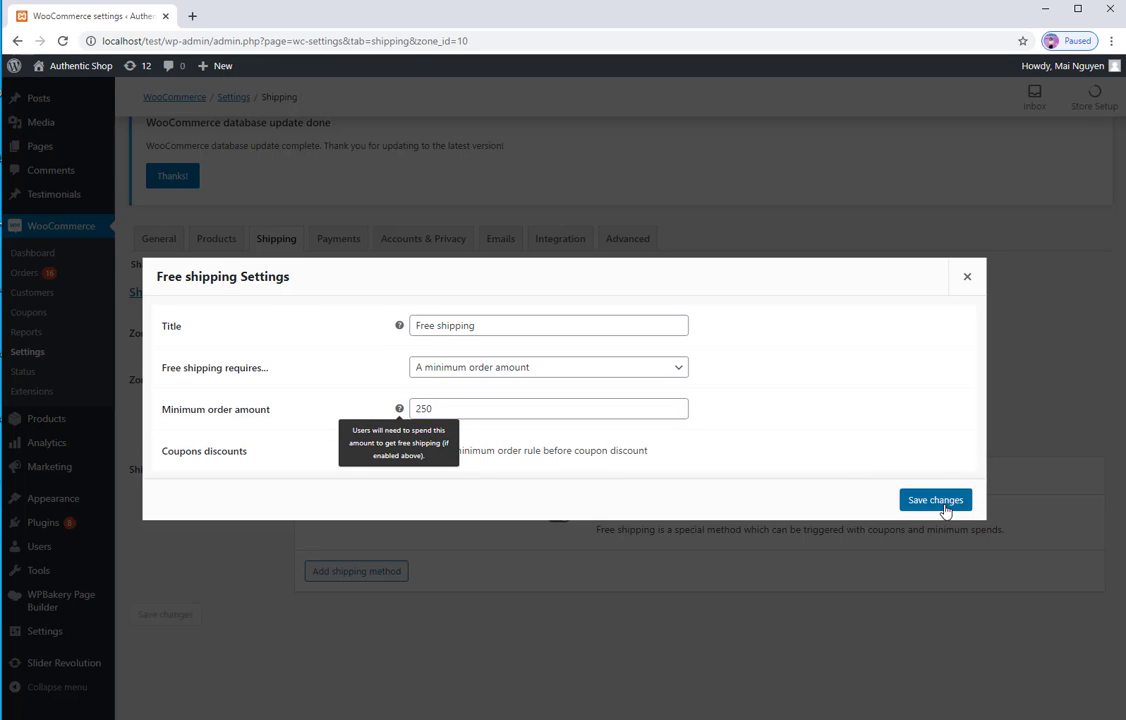
key("Return")
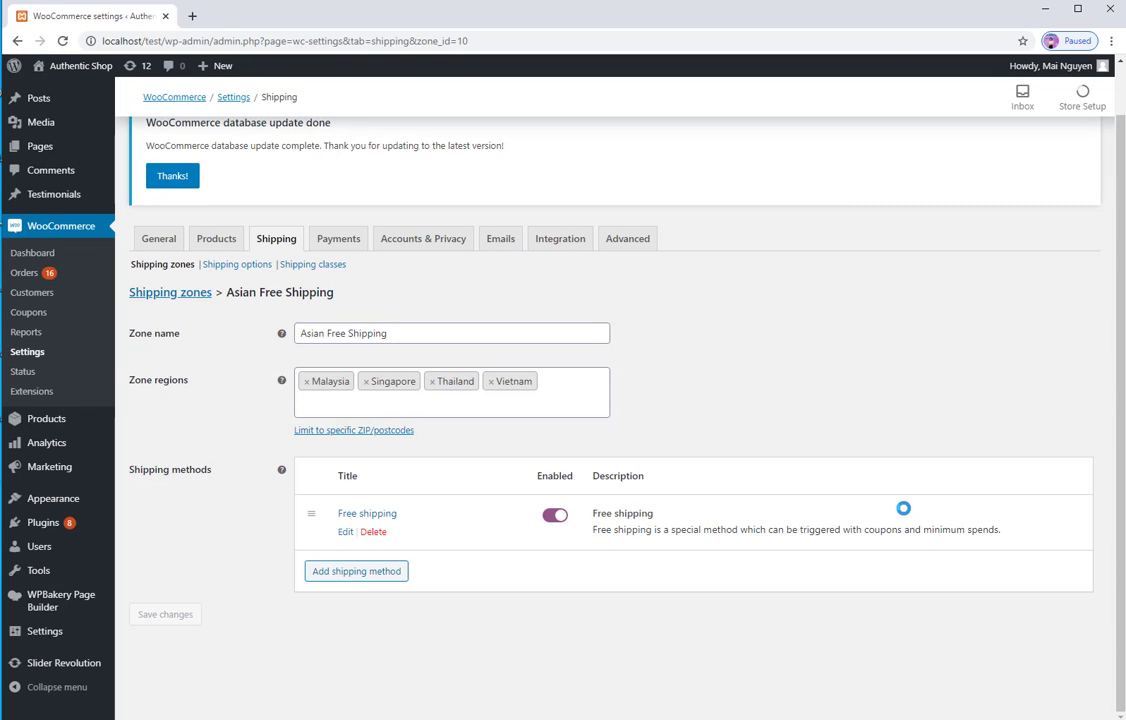
- Leave the shipping zone page for the Free Shipping Bar settings
scroll(102, 215, "up", 1)
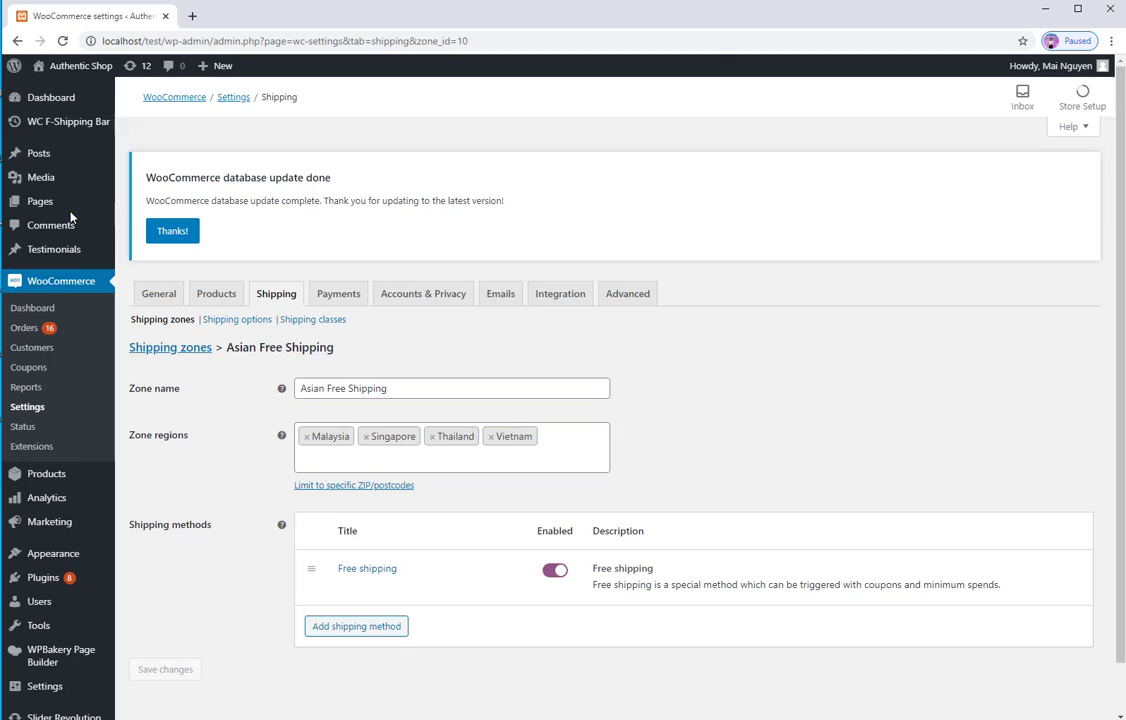
left_click(139, 128)
left_click(633, 121)
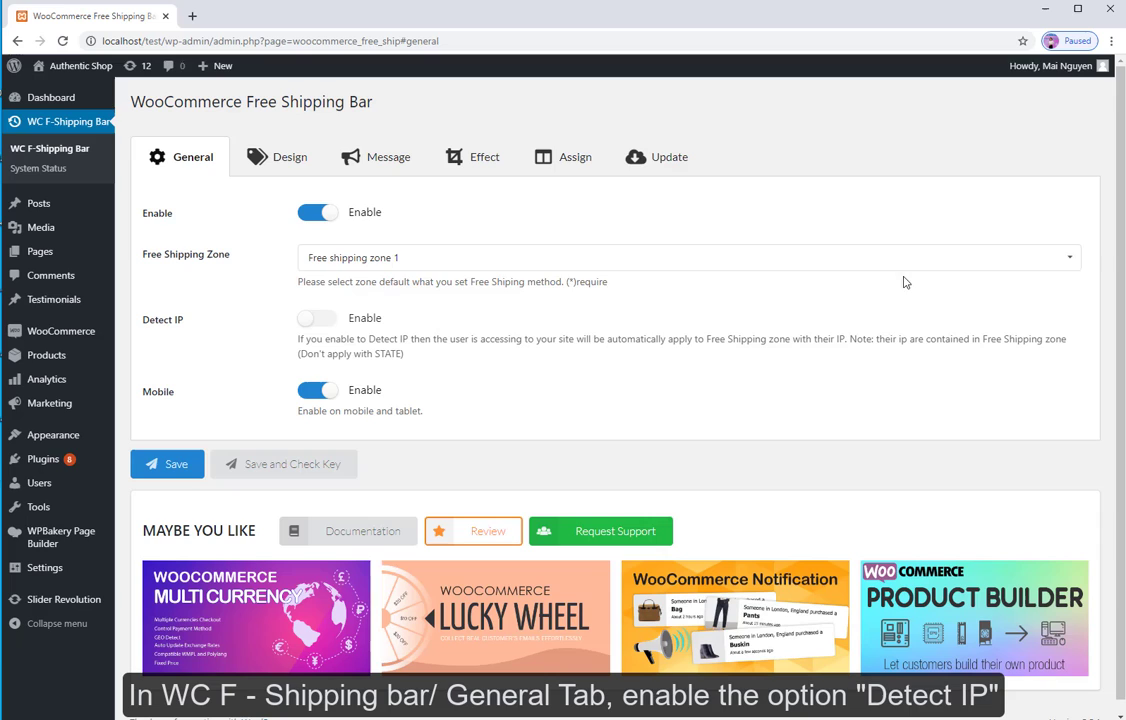
- Review the zone list and save the Free Shipping Bar general settings with Detect IP enabled
left_click(1020, 262)
left_click(218, 279)
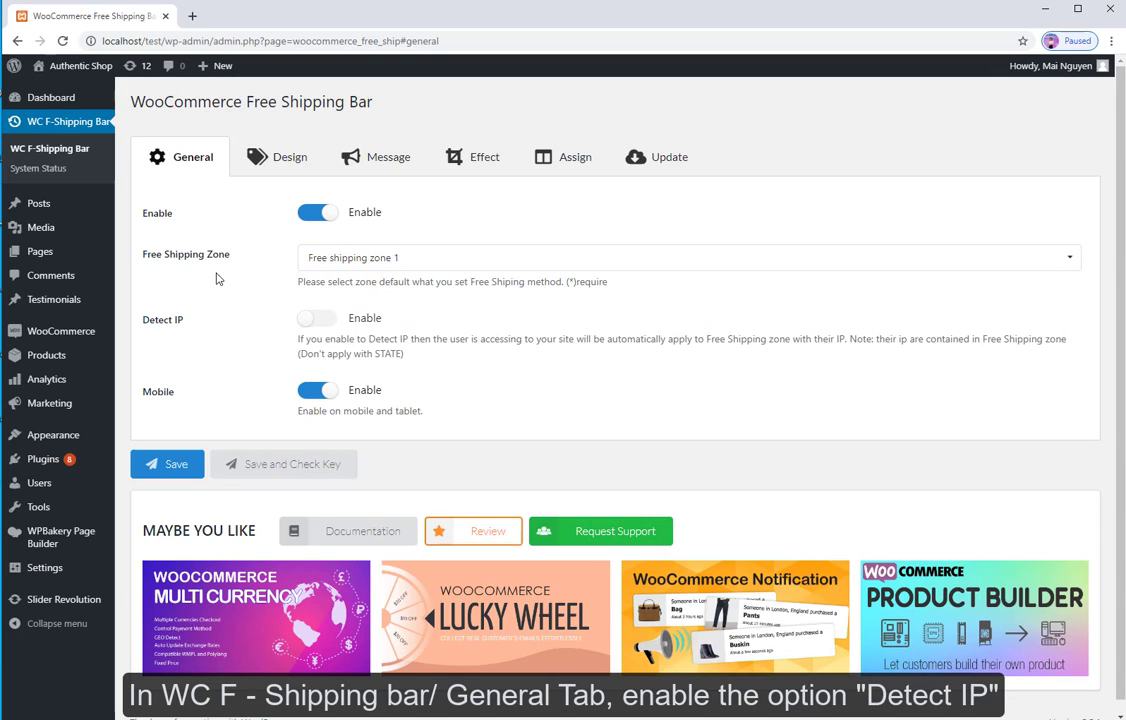
left_click(158, 470)
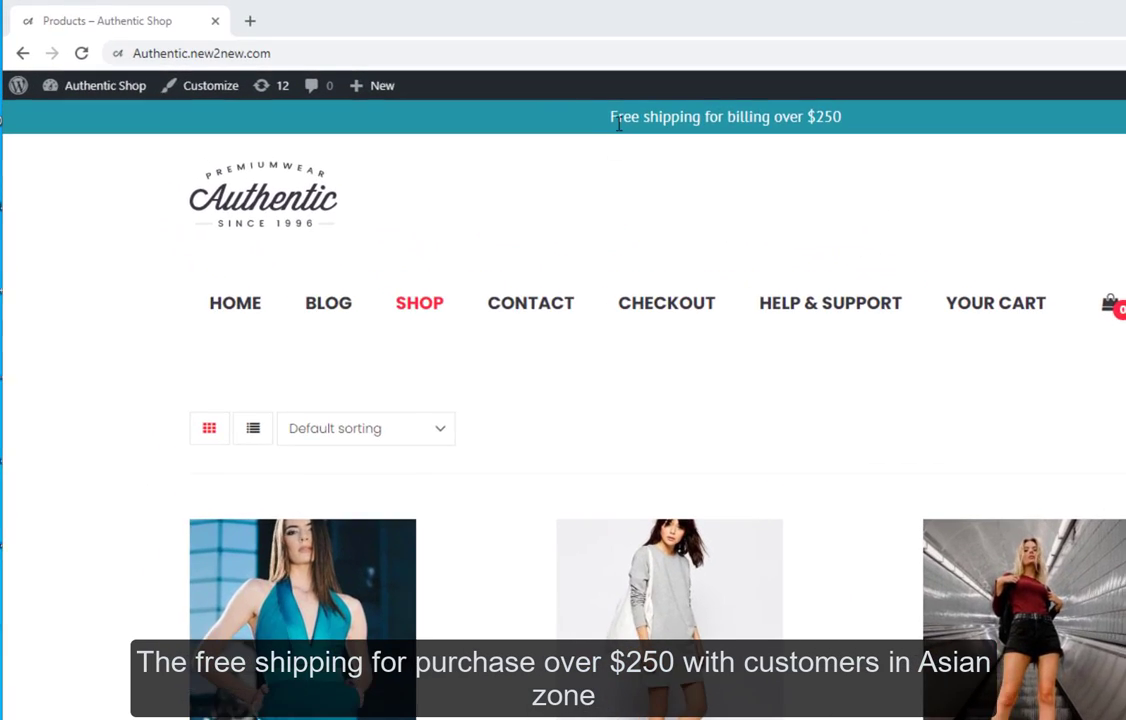
- Highlight the 'Free shipping for billing over $250' banner and scroll through the shop products
left_click_drag(493, 93, 599, 97)
left_click_drag(852, 138, 1013, 141)
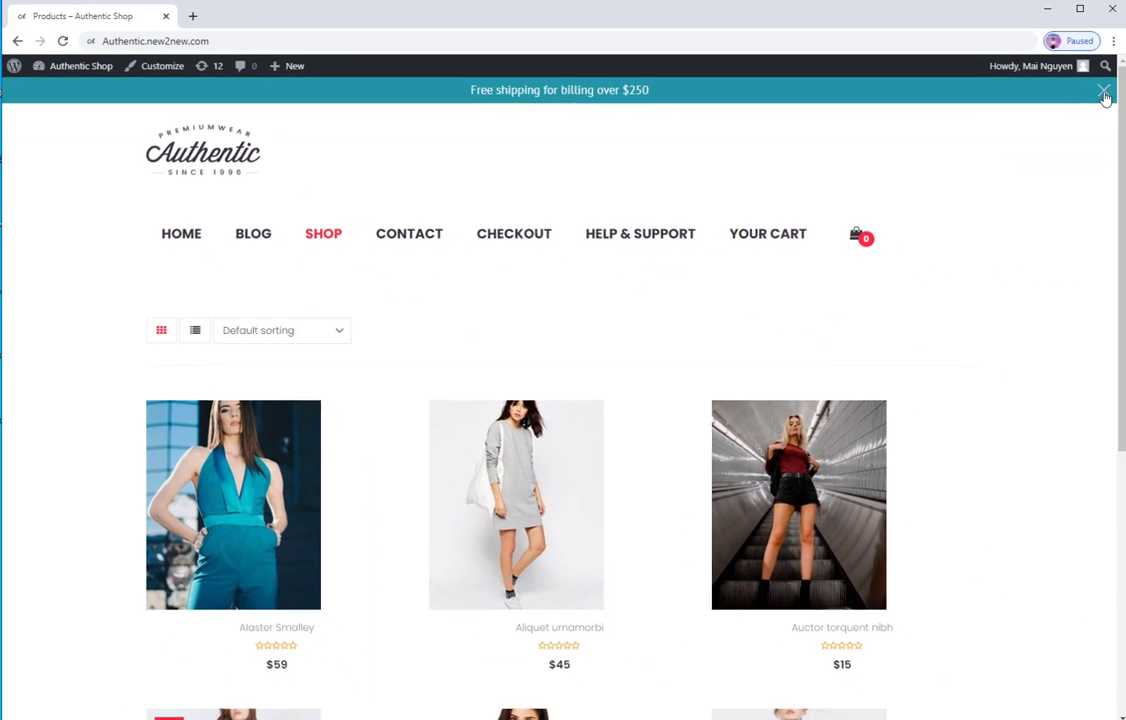
scroll(1040, 640, "down", 1)
scroll(1058, 693, "down", 2)
scroll(1048, 649, "down", 2)
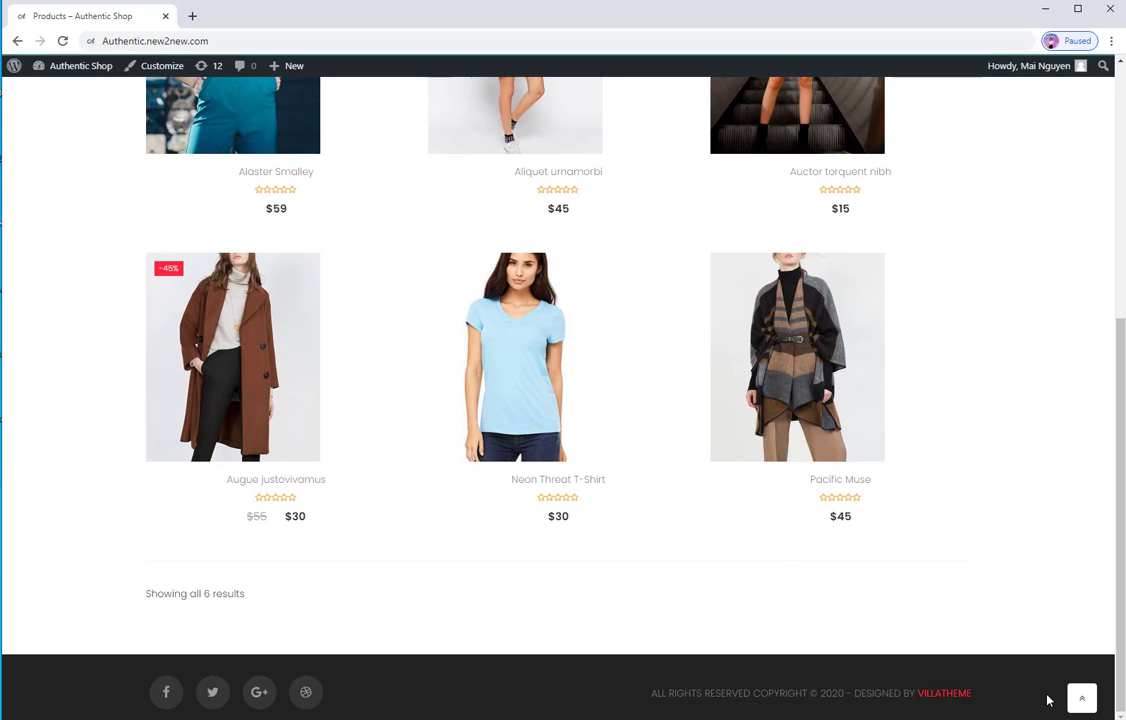
scroll(635, 370, "up", 3)
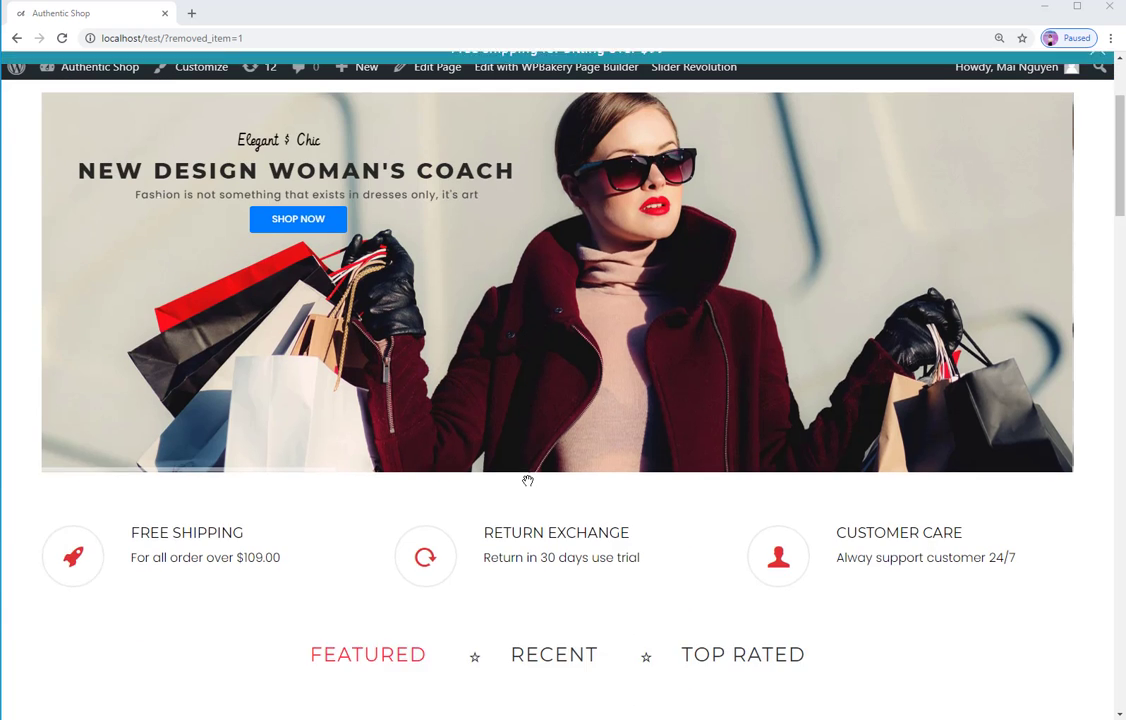
- Dismiss the storefront bar, activate Polylang Pro in Installed Plugins, and open WC F-Shipping Bar
scroll(527, 480, "up", 3)
left_click(1096, 99)
mouse_move(99, 67)
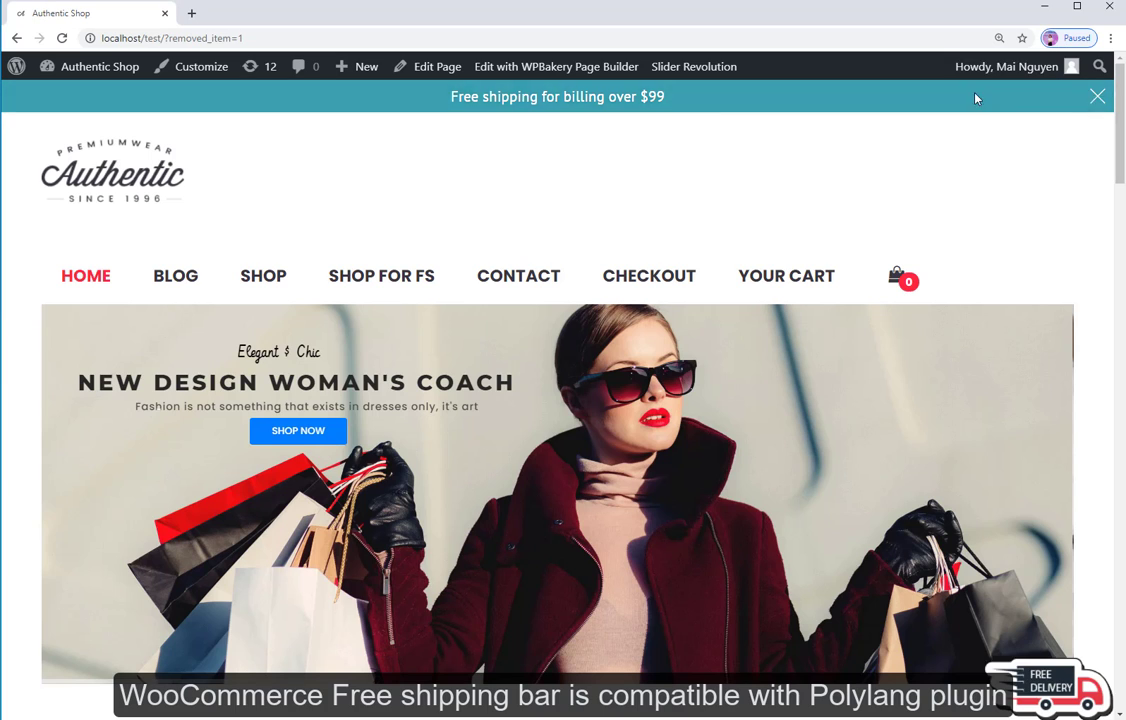
left_click(80, 99)
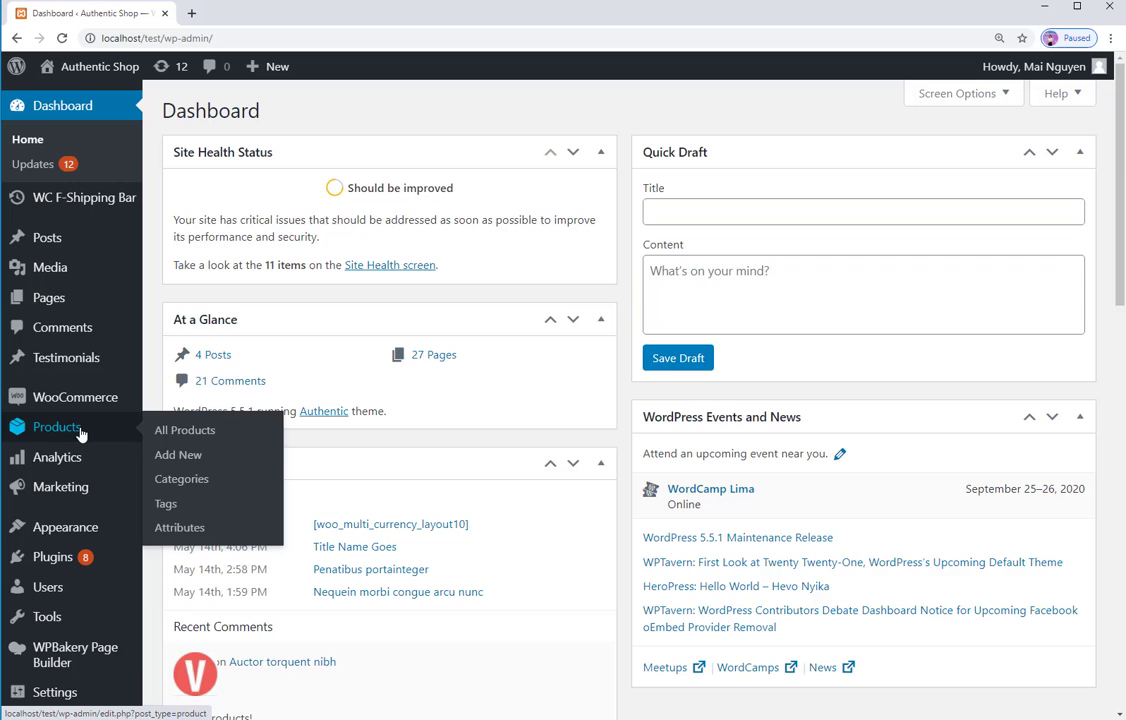
mouse_move(52, 557)
left_click(179, 564)
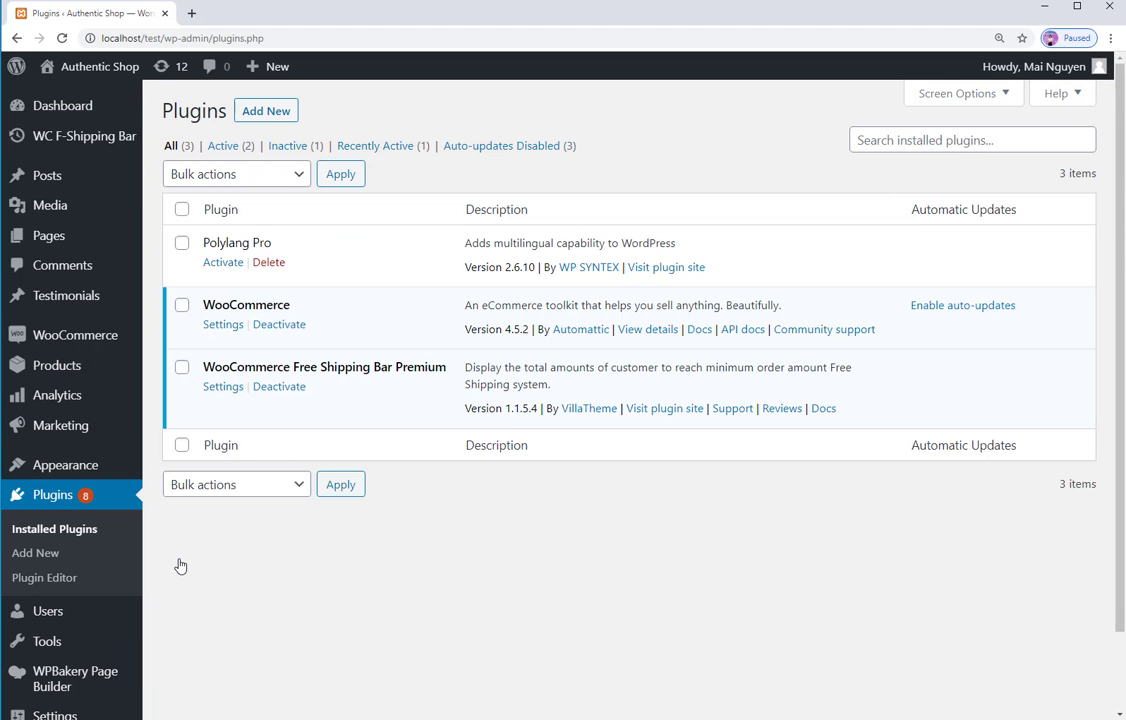
left_click(219, 264)
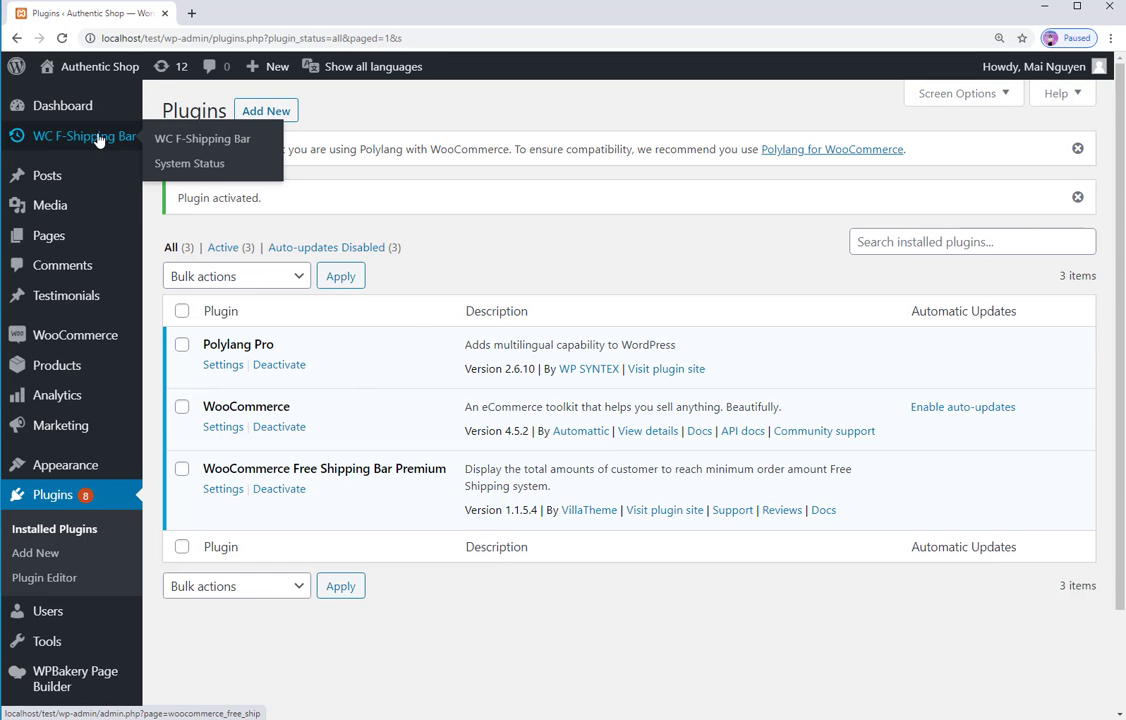
left_click(180, 141)
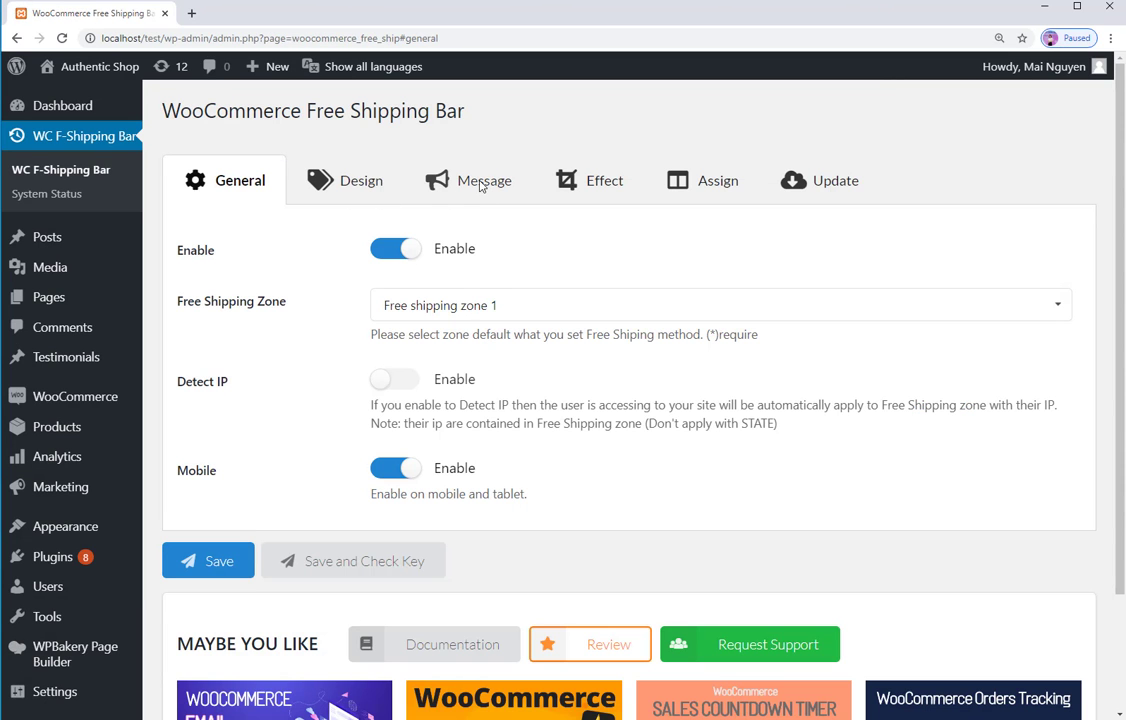
- Enter the announcement message 'Free shipping for billing over {min_amount}' in English and Vietnamese
left_click(481, 181)
left_click(390, 283)
type("Free shipping for billing over {min_amount}")
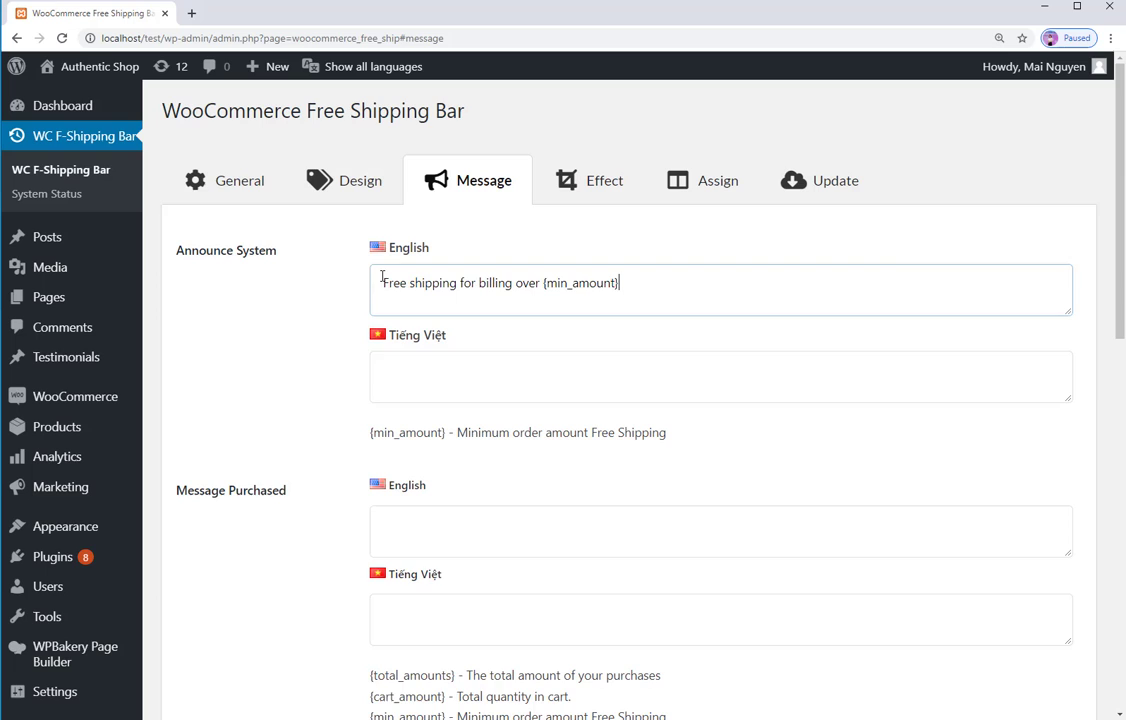
left_click(393, 371)
type("Miễn phí vận chuyển cho hóa đơn trên {min_amount}")
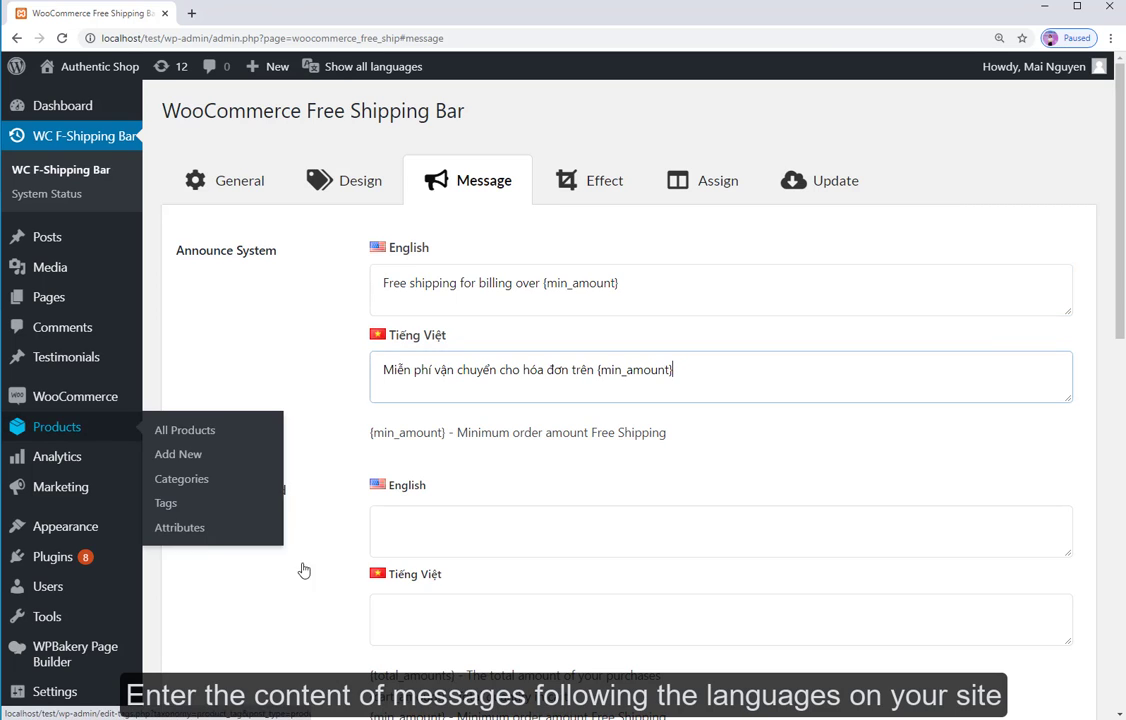
- Enter the purchased message 'You have purchased {total_amounts} of {min_amount}' and its Vietnamese version
left_click(395, 523)
type("You have purchased {total_amounts} of {min_amount}")
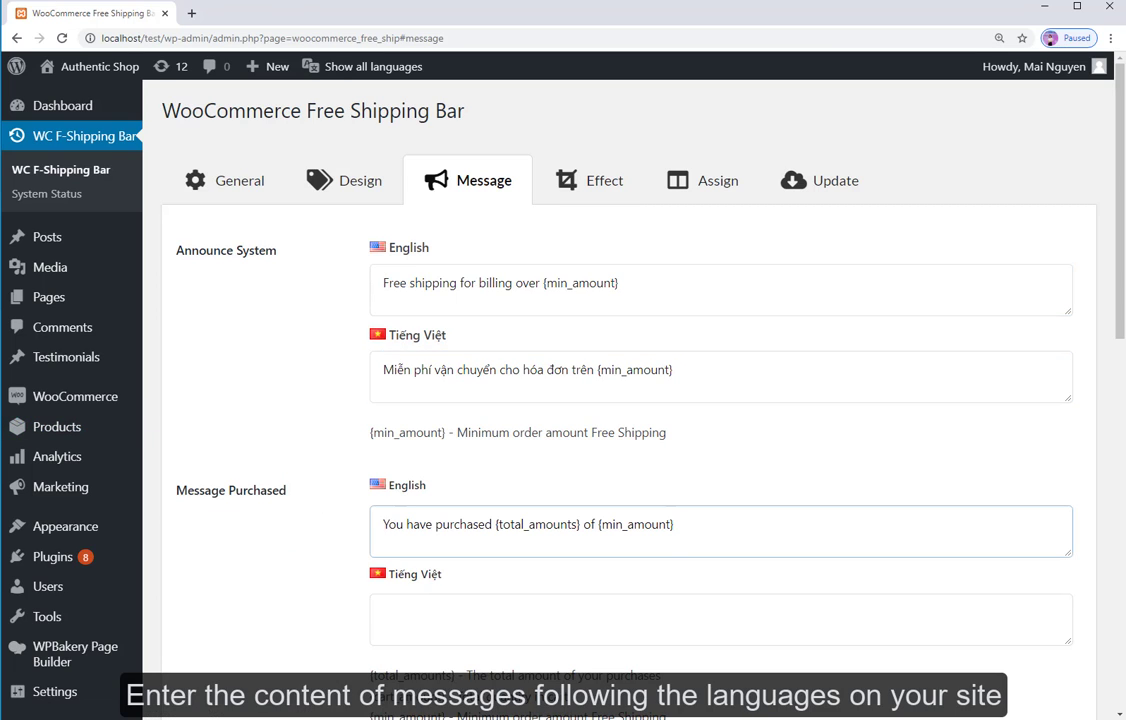
left_click(385, 611)
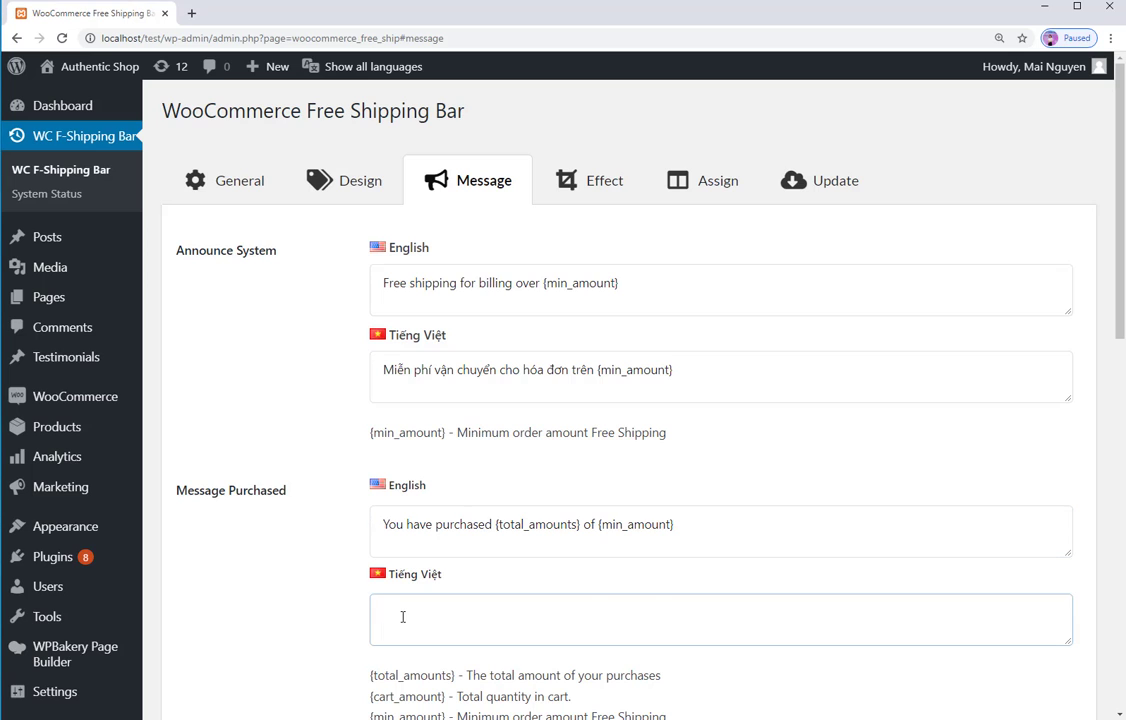
type("Bạn đã mua  {total_amounts} trong {min_amount}")
scroll(388, 610, "down", 2)
scroll(404, 400, "down", 3)
- Enter the English and Vietnamese success messages ending with {checkout_page}
left_click(390, 403)
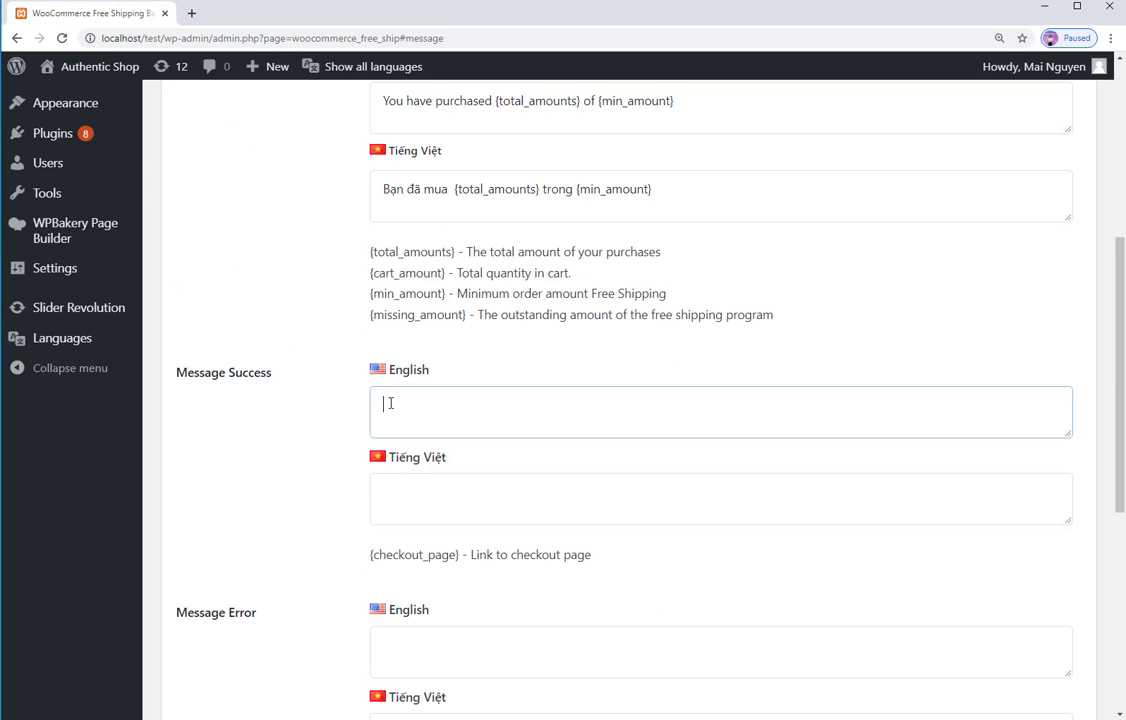
type("Congratulation! You have got free shipping. Go to {checkout_page}")
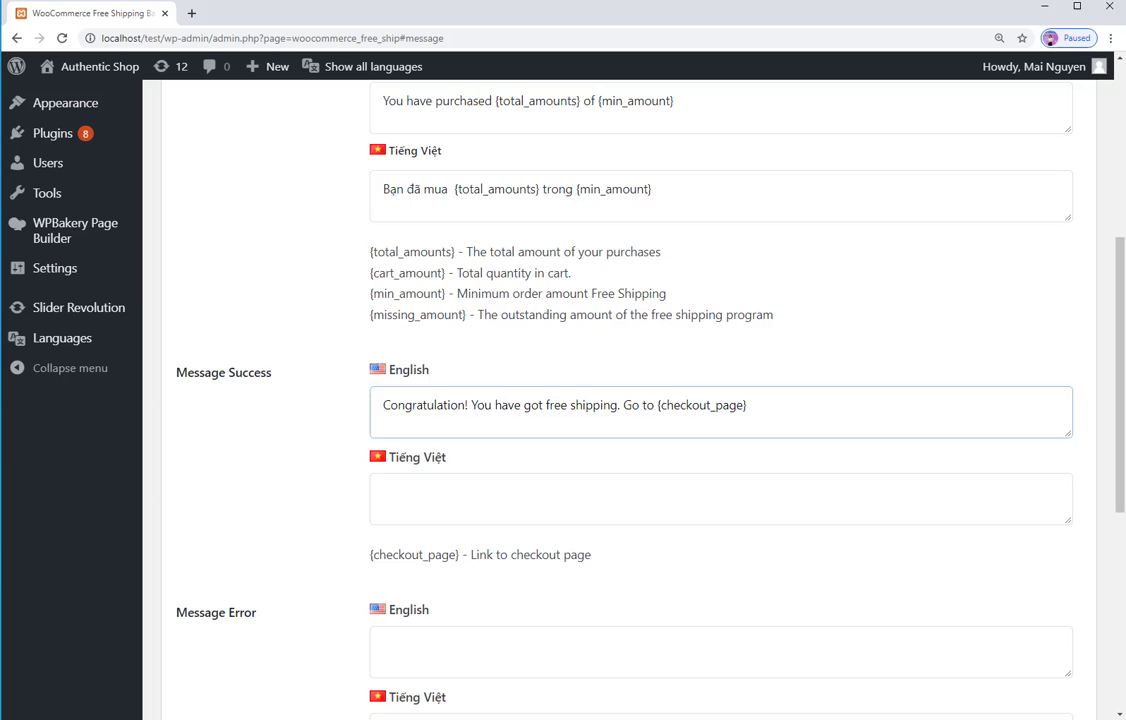
left_click(395, 494)
type("Xin chúc mừng! Bạn đã được miễn phí giao hàng. Thanh toán ngay {checkout_page}")
scroll(395, 496, "down", 1)
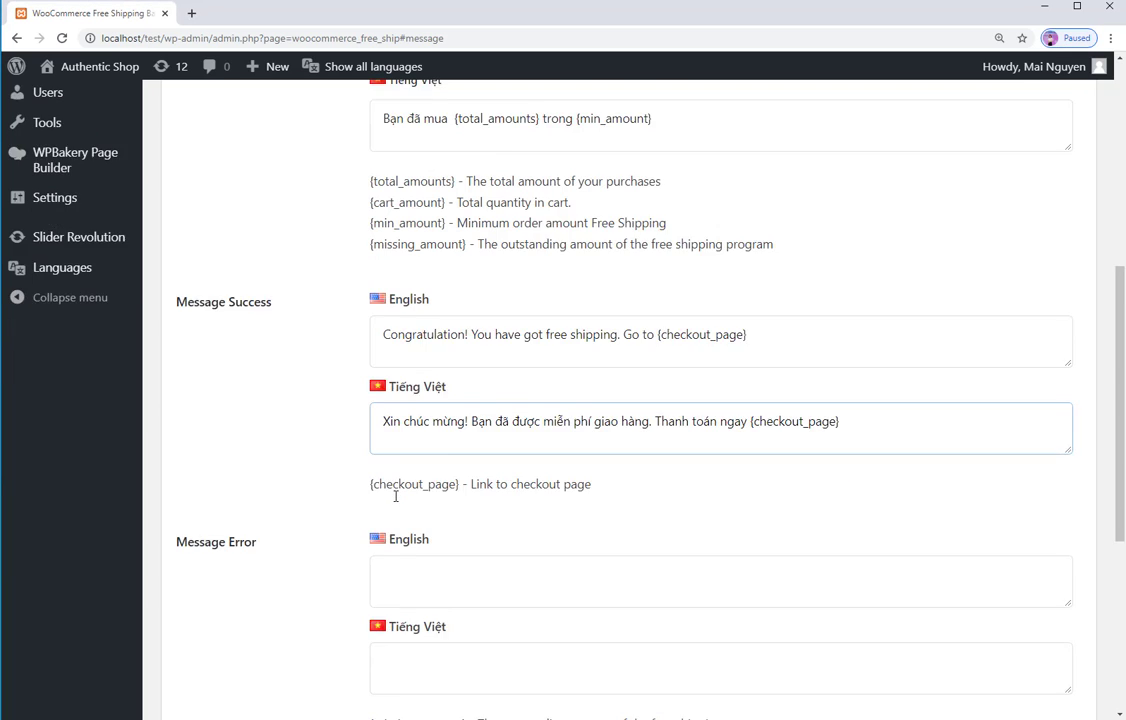
scroll(395, 496, "down", 1)
- Enter the English and Vietnamese error messages using {missing_amount} and {shopping}
left_click(401, 506)
type("You are missing {missing_amount} to get Free Shipping. Continue {shopping}")
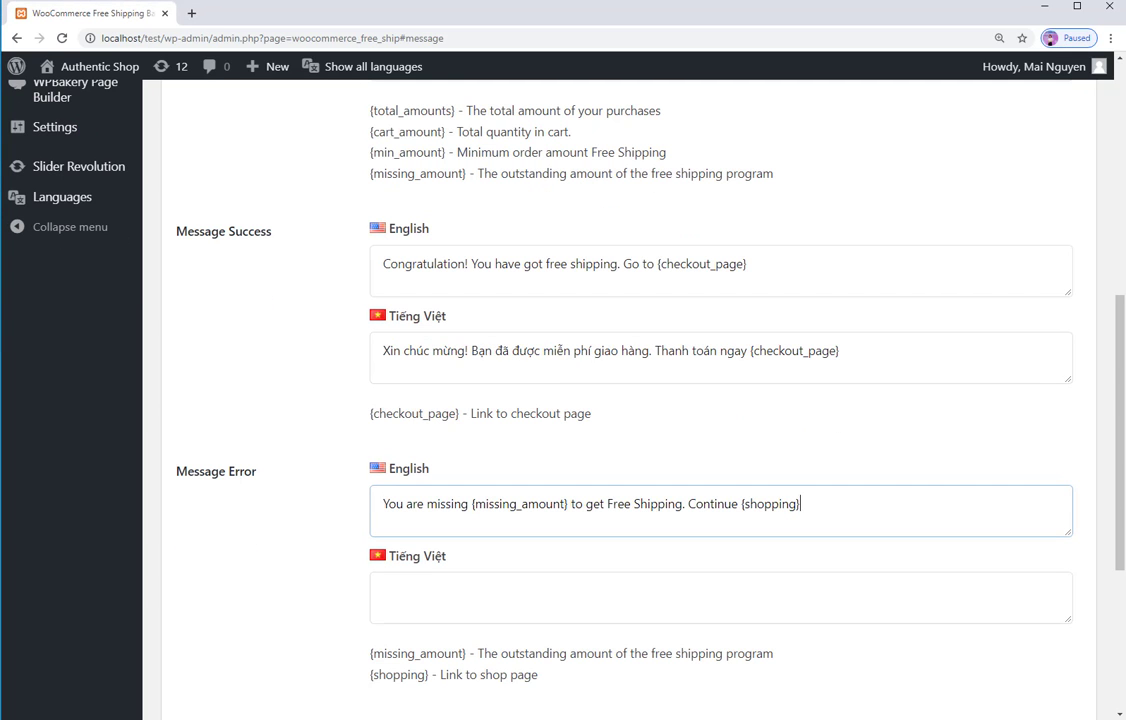
left_click(397, 598)
type("Bạn đang thiếu {missing_amount} để được miễn phí giao hàng. Tiếp tục {shopping}")
- Review the bilingual message fields and save the settings
scroll(389, 596, "down", 2)
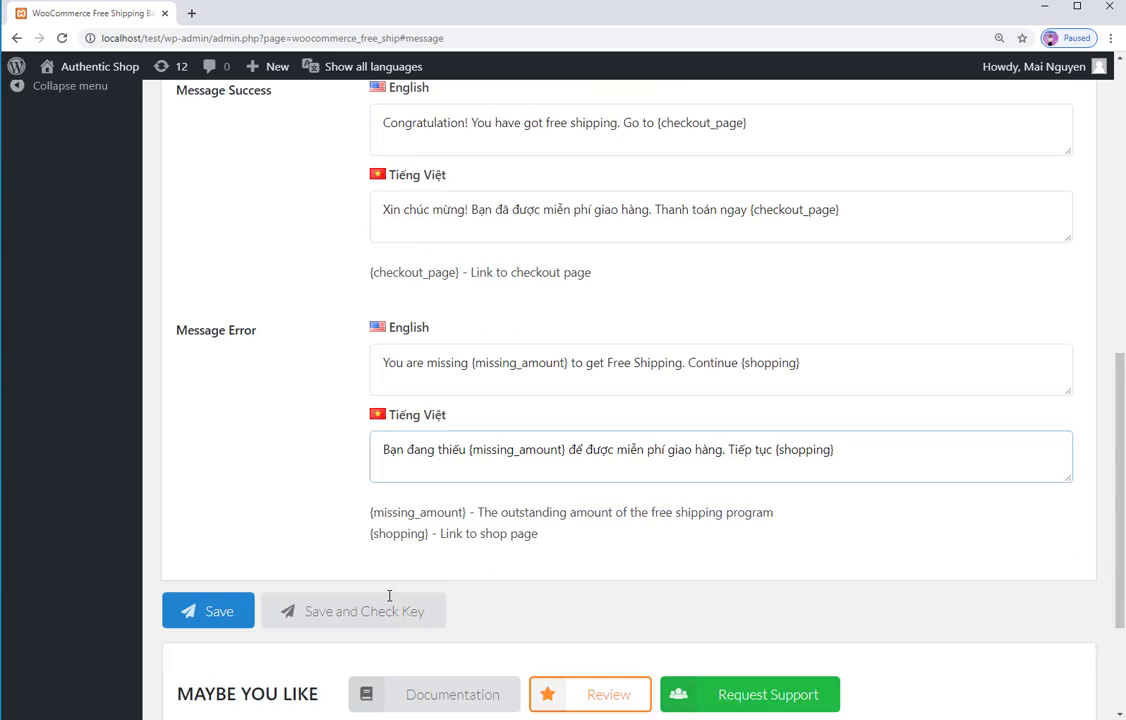
scroll(389, 596, "up", 5)
scroll(389, 596, "up", 3)
scroll(389, 600, "up", 2)
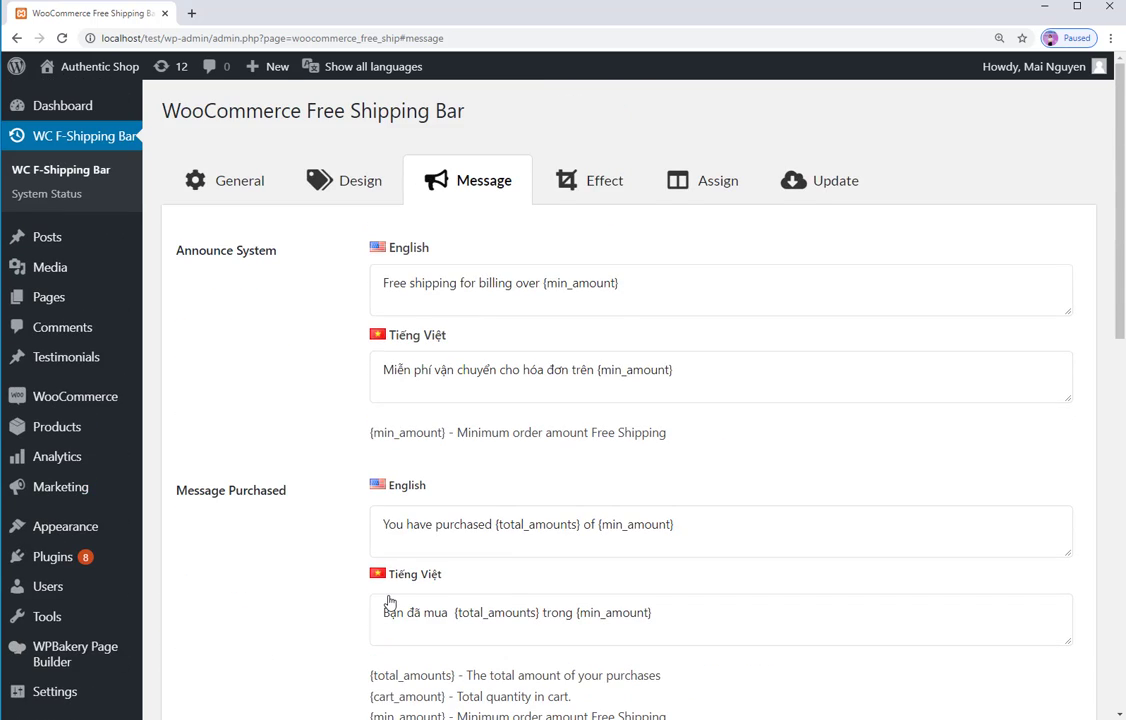
scroll(389, 596, "down", 3)
scroll(389, 596, "down", 3)
scroll(389, 596, "down", 4)
scroll(219, 478, "down", 2)
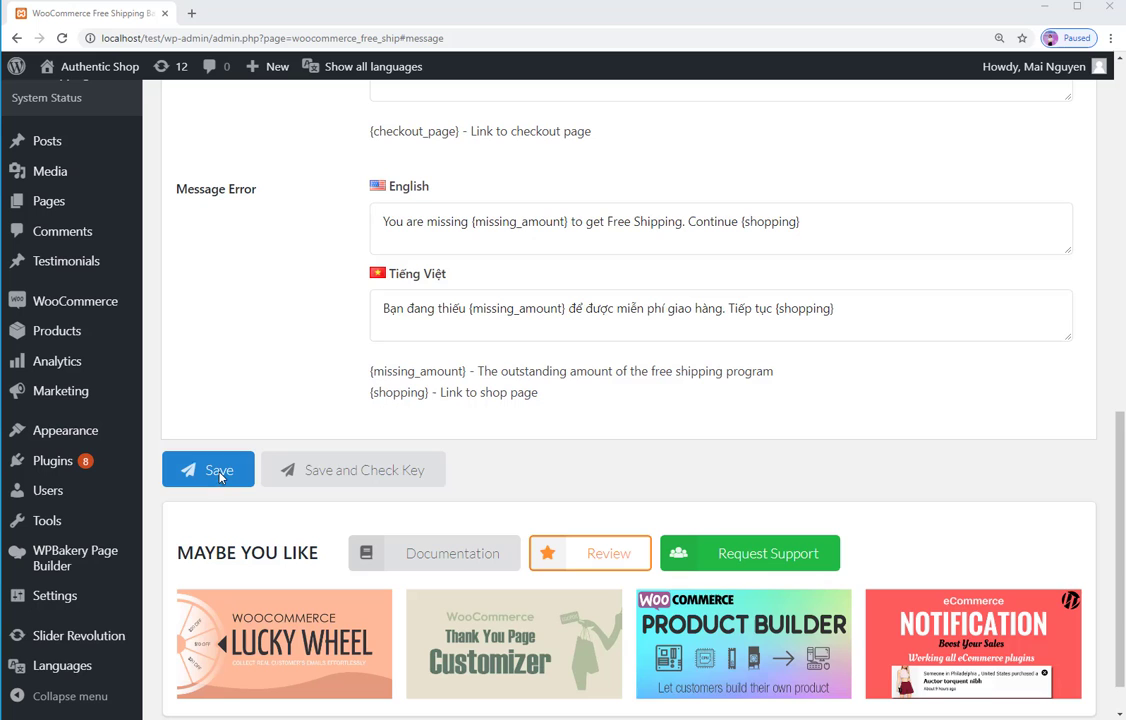
left_click(220, 477)
- Save, reload the shop to confirm the English 'Free shipping for billing over $99' bar, then switch to Vietnamese
left_click(219, 478)
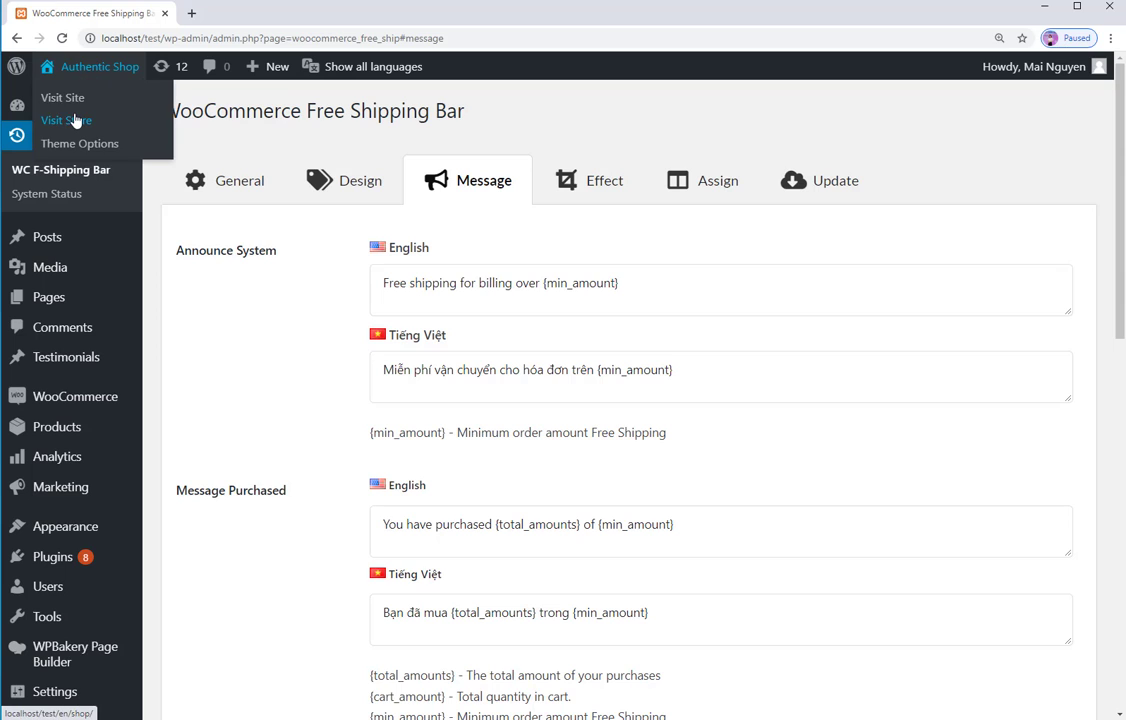
left_click(214, 18)
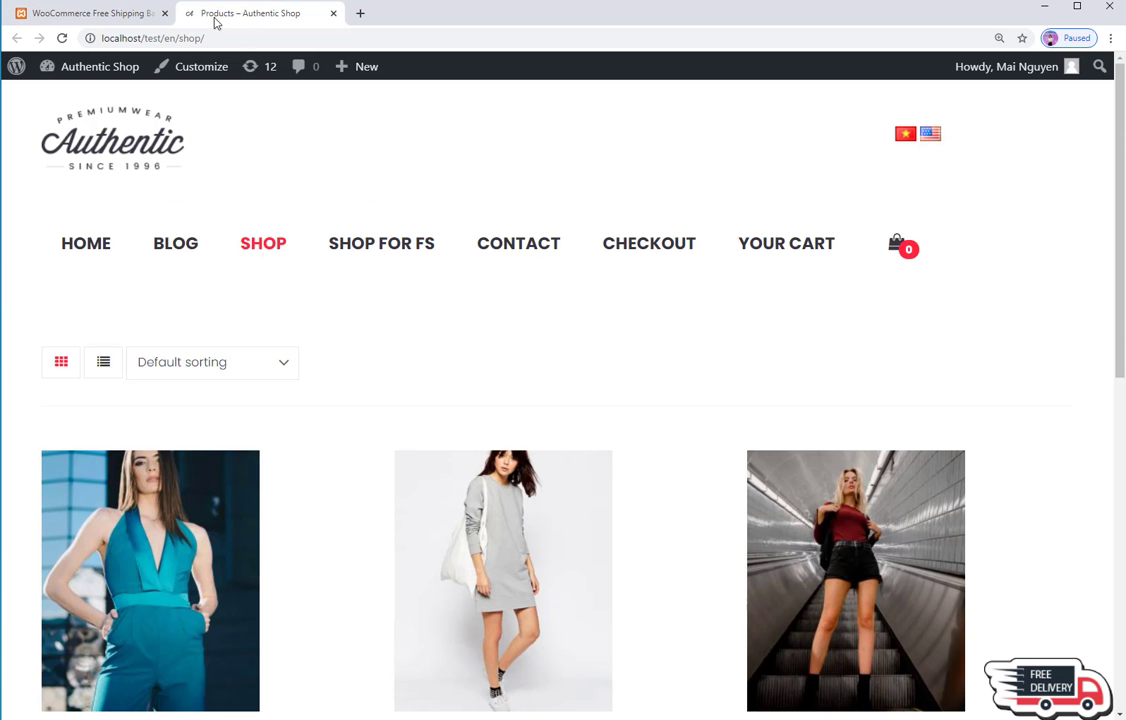
left_click(934, 150)
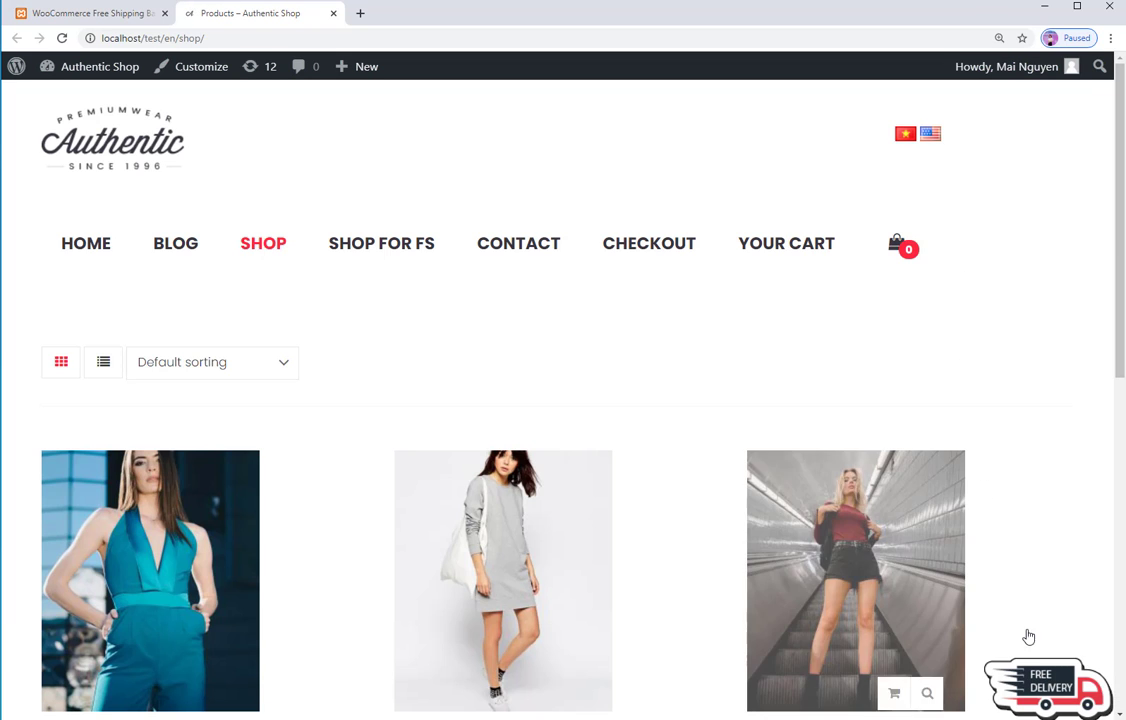
left_click(1057, 703)
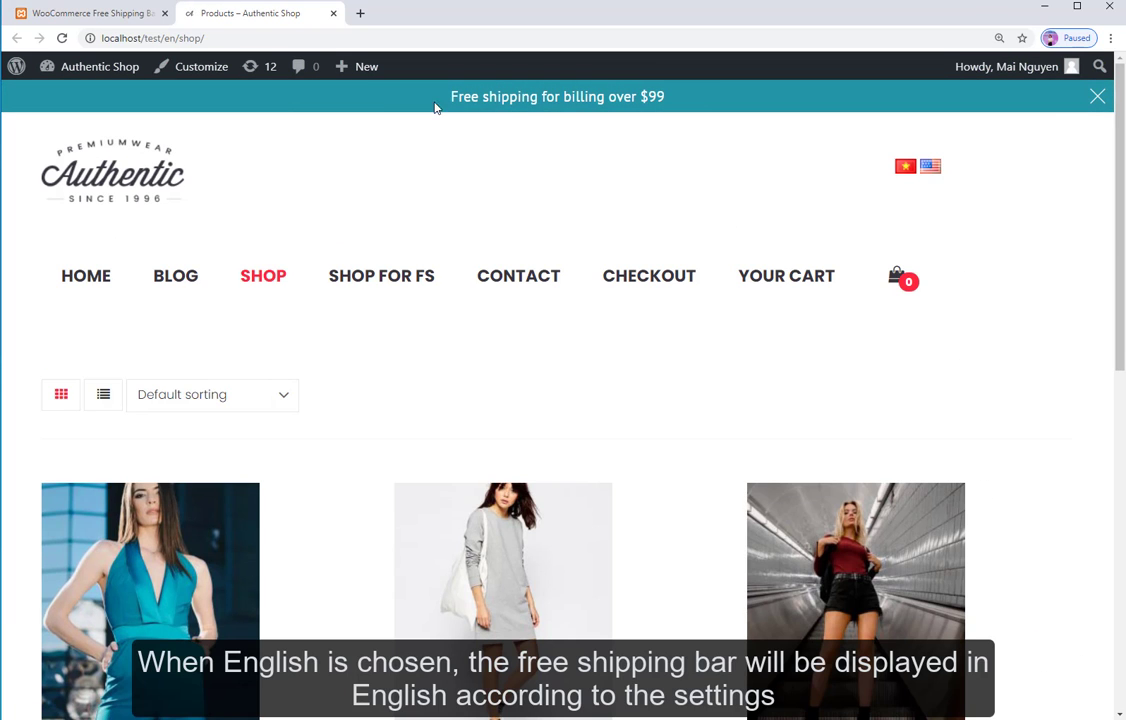
left_click_drag(452, 92, 704, 107)
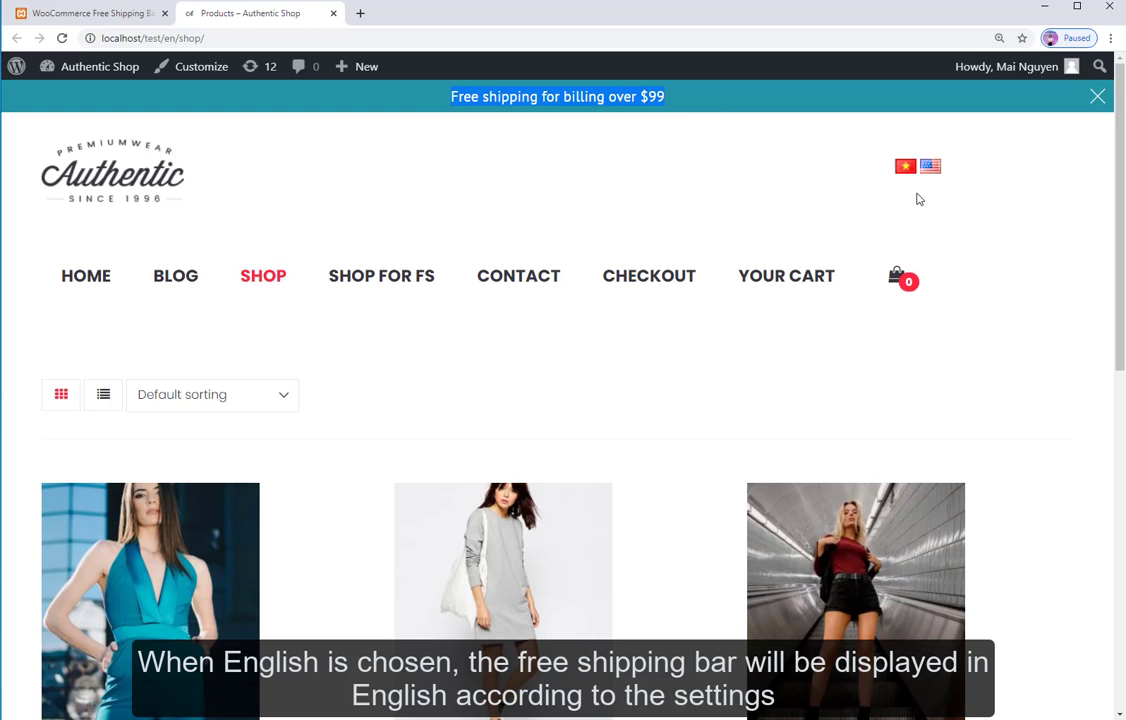
left_click(906, 170)
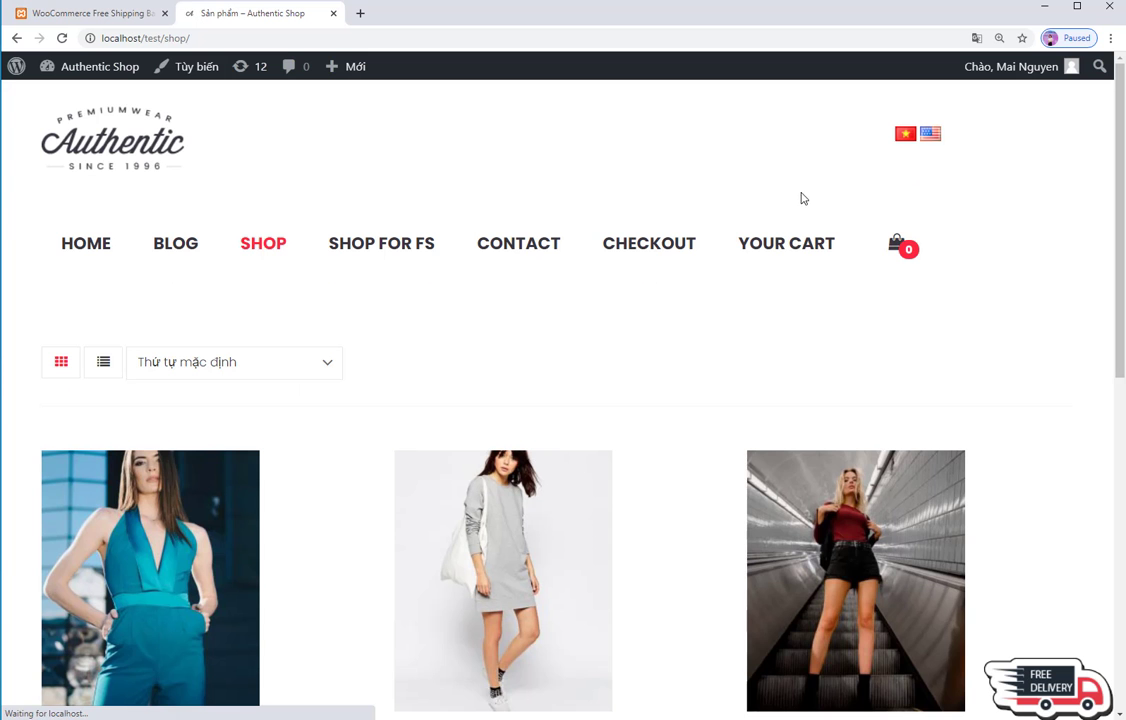
- Check the Vietnamese bar, then add Aliquet urnamorbi to the cart to show '$45 of $99' progress
left_click(1033, 690)
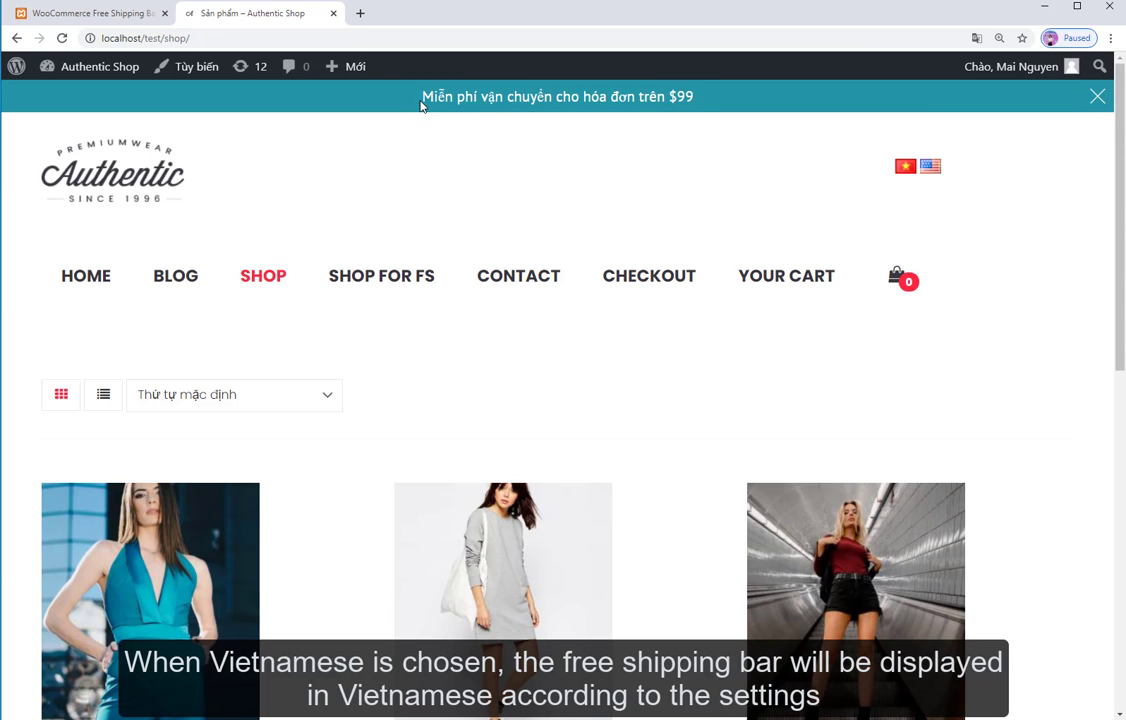
left_click_drag(421, 104, 657, 95)
left_click(661, 118)
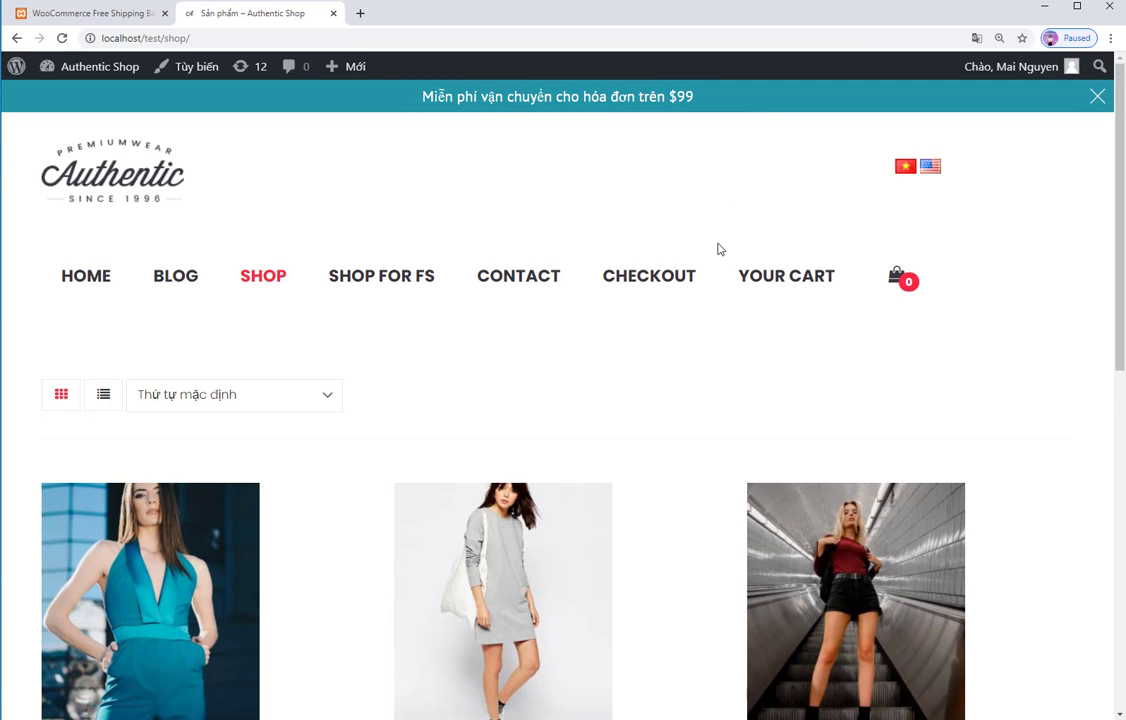
scroll(717, 249, "down", 1)
scroll(717, 249, "down", 1)
scroll(640, 243, "down", 1)
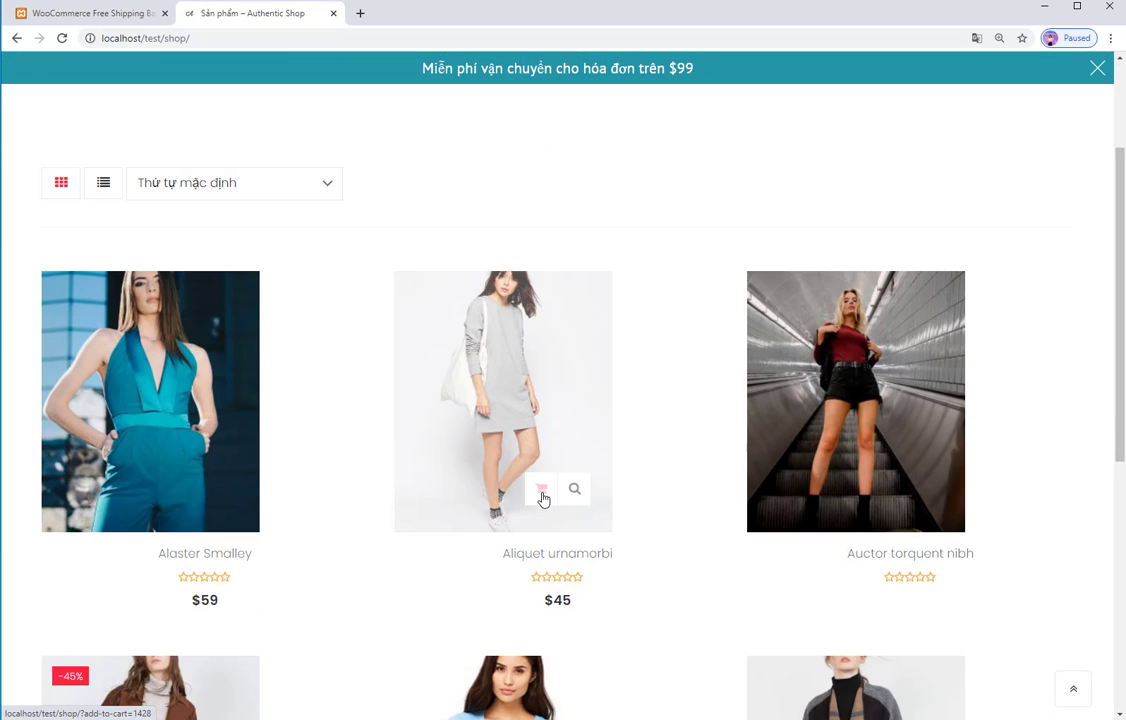
left_click(542, 490)
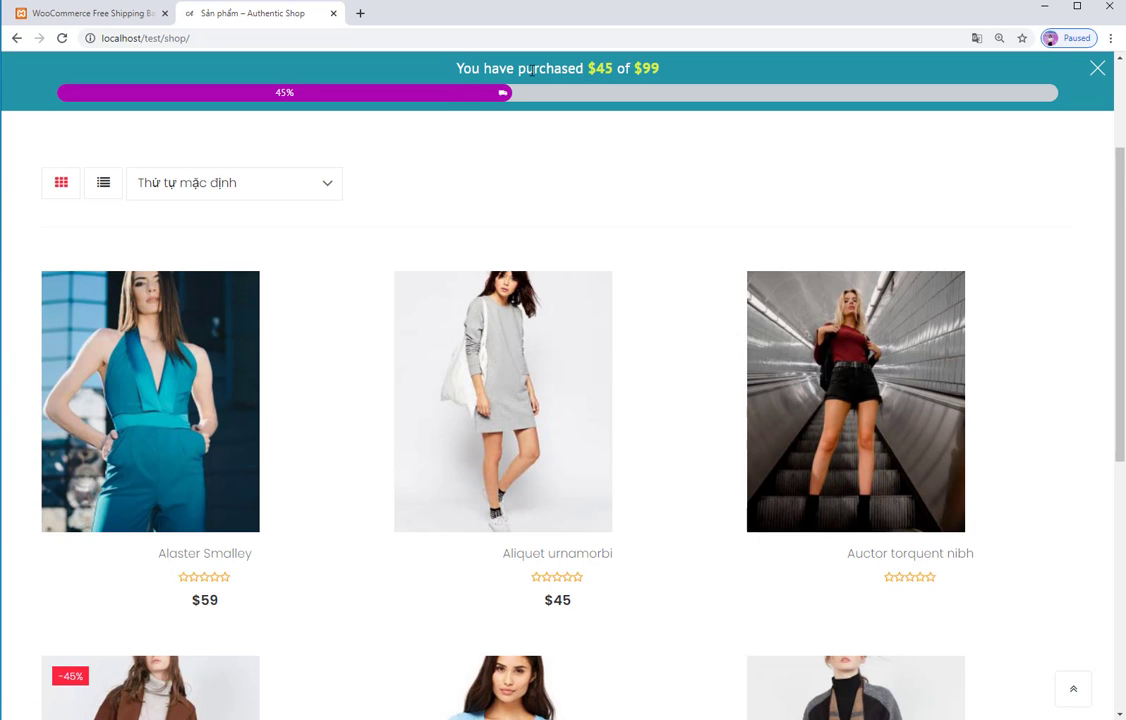
left_click_drag(463, 68, 688, 81)
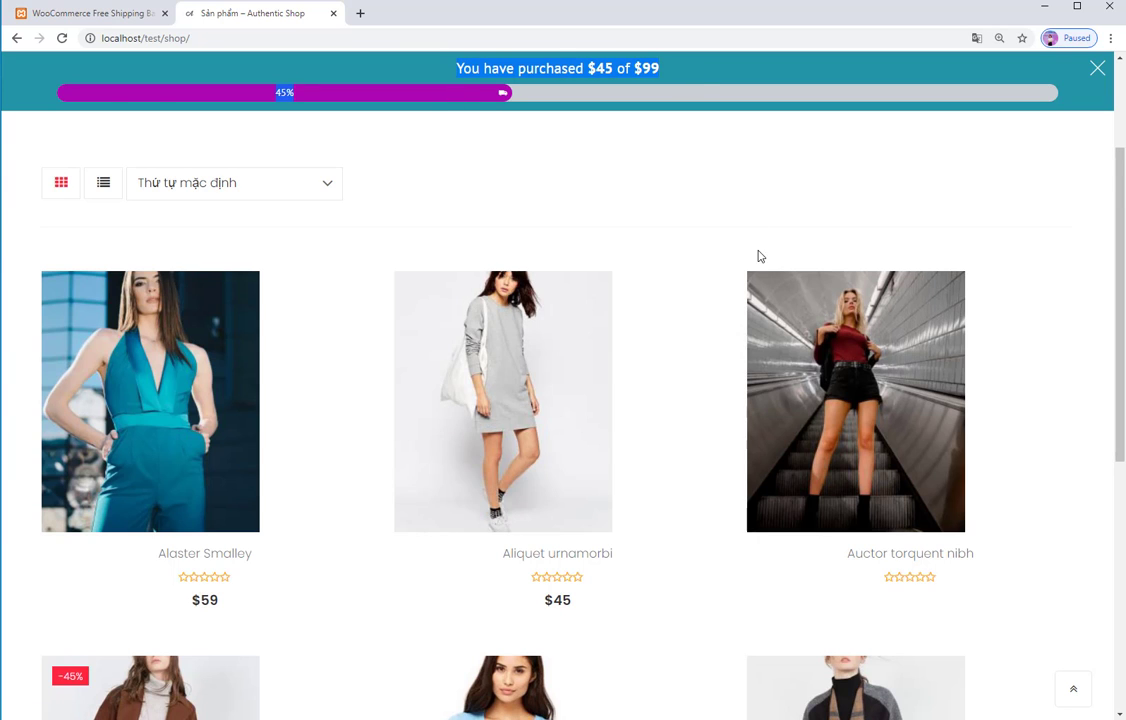
scroll(758, 256, "up", 3)
left_click(901, 198)
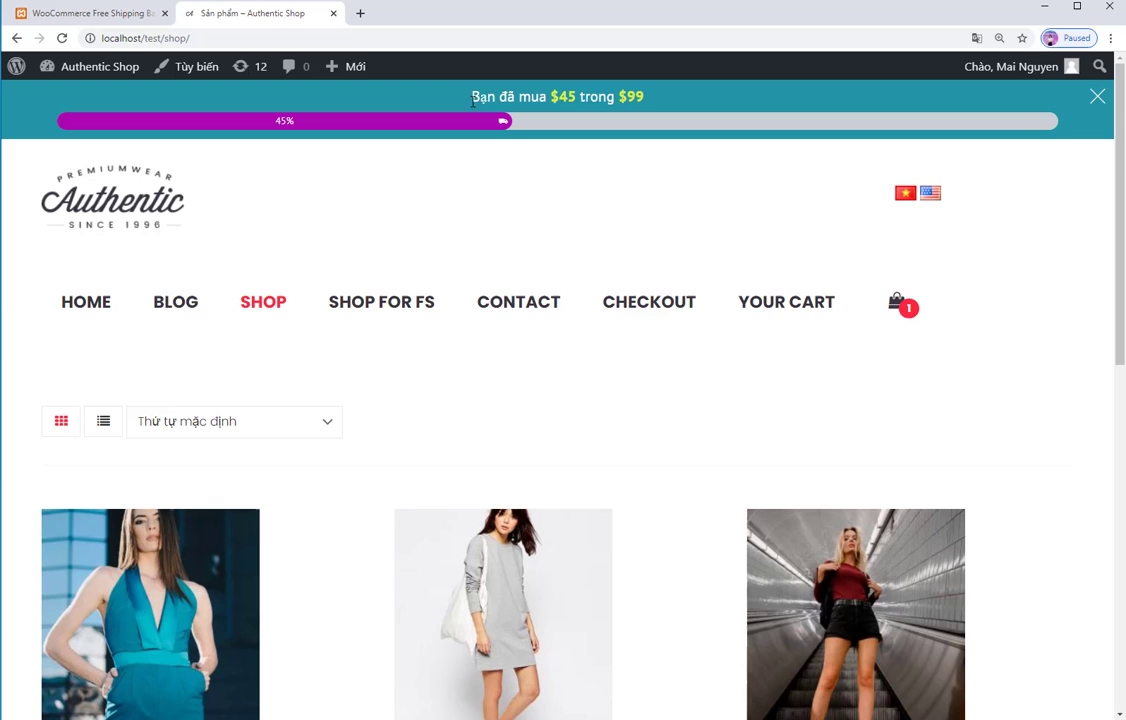
- Add Aliquet urnamorbi again so the bar shows the free-shipping congratulation message
scroll(645, 396, "down", 2)
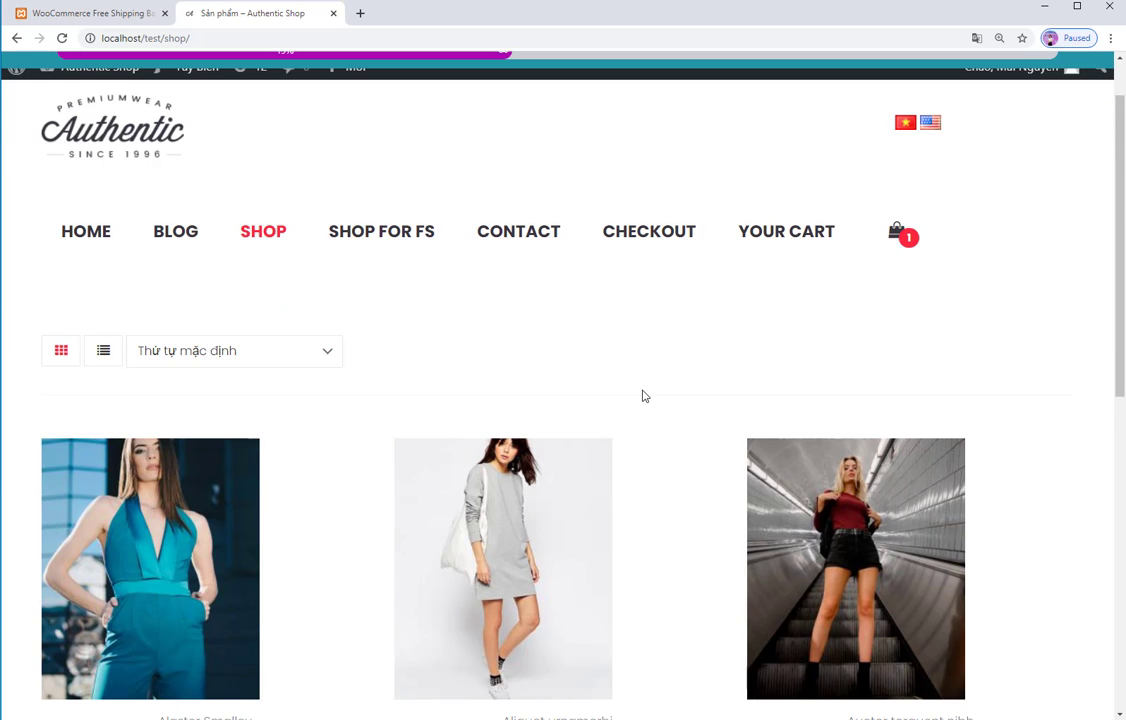
left_click(542, 590)
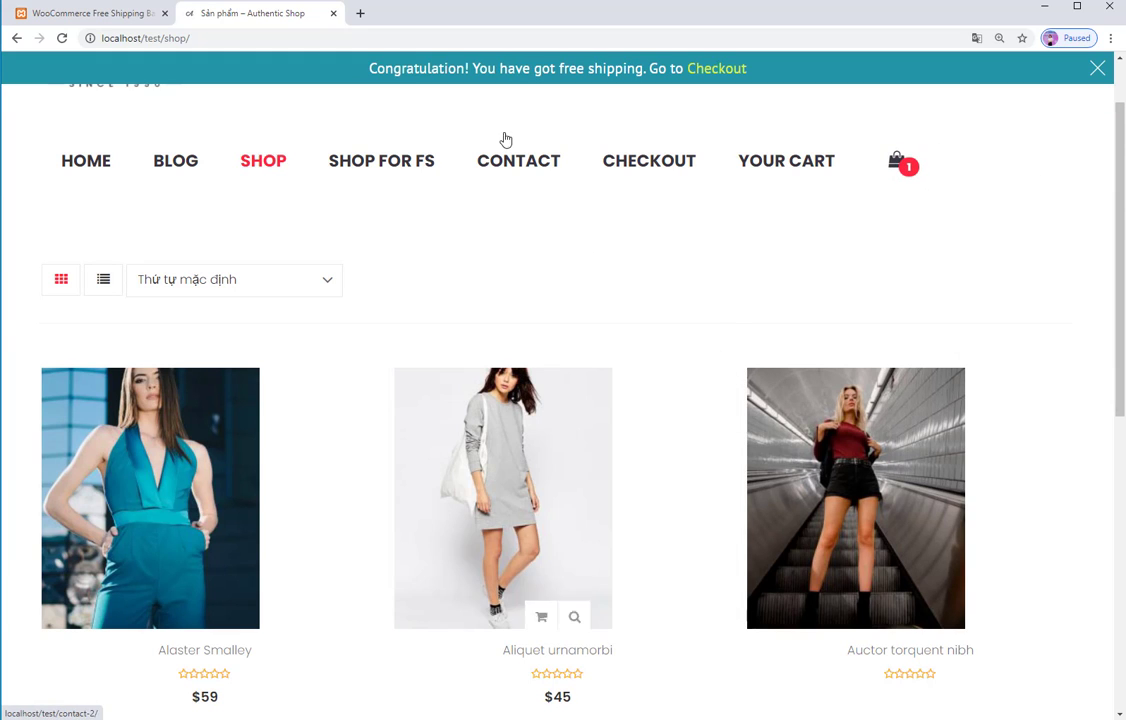
left_click_drag(370, 72, 785, 85)
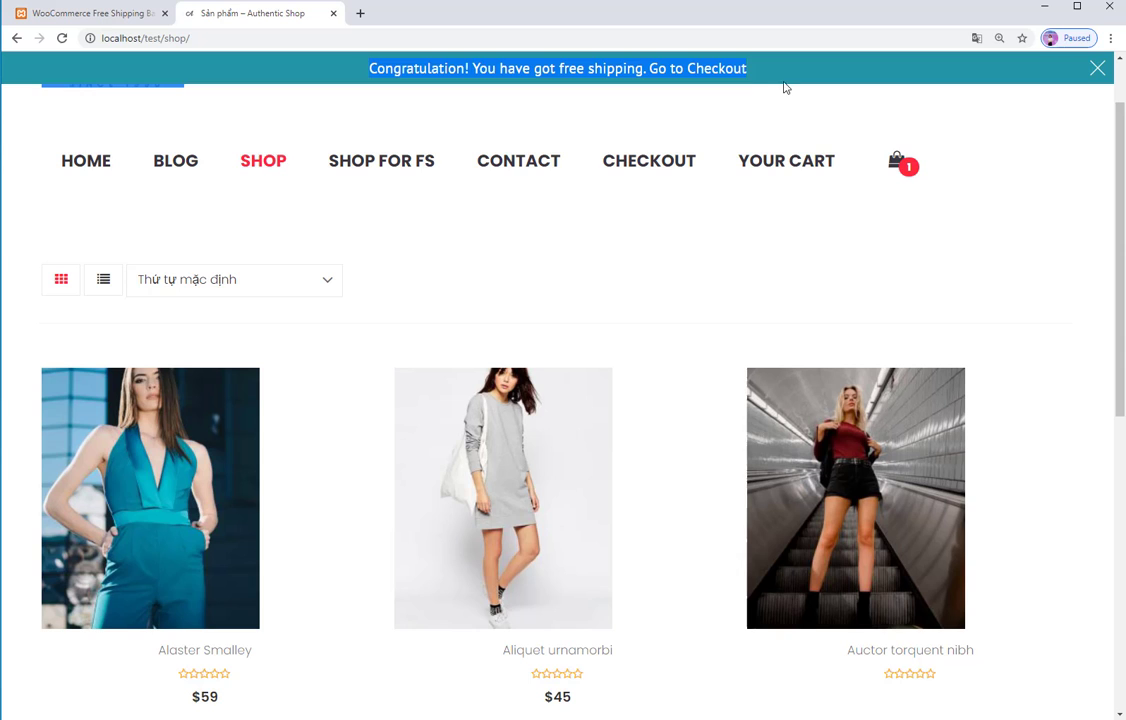
left_click(747, 96)
scroll(780, 220, "up", 2)
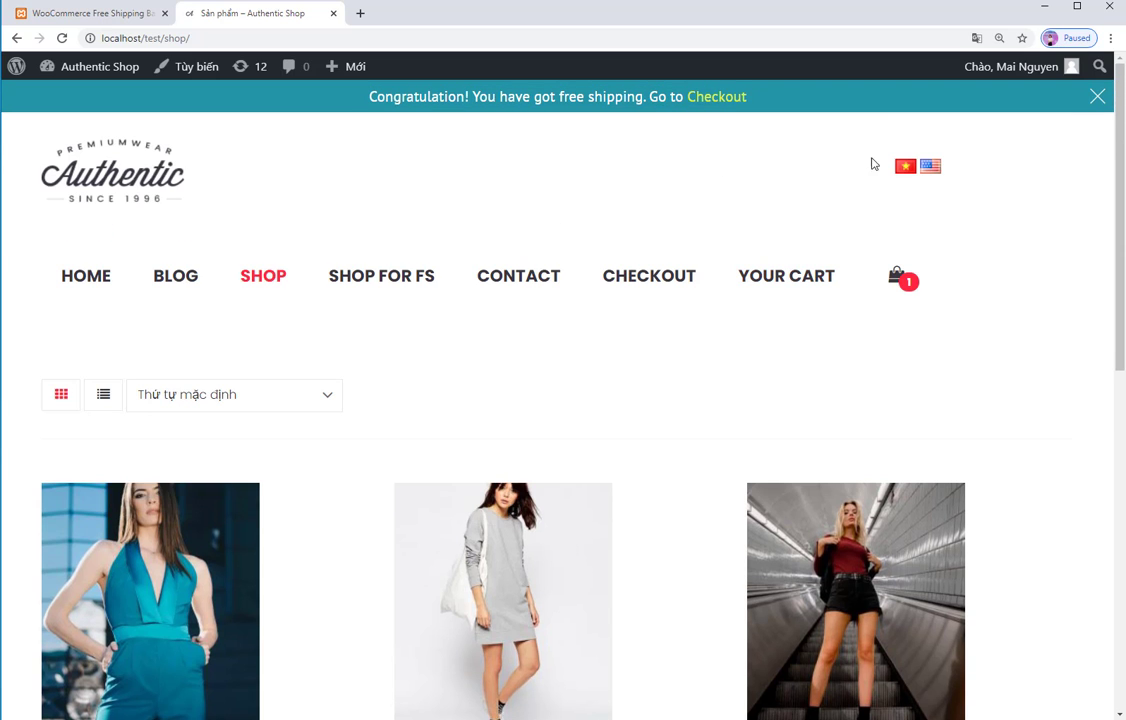
left_click(903, 166)
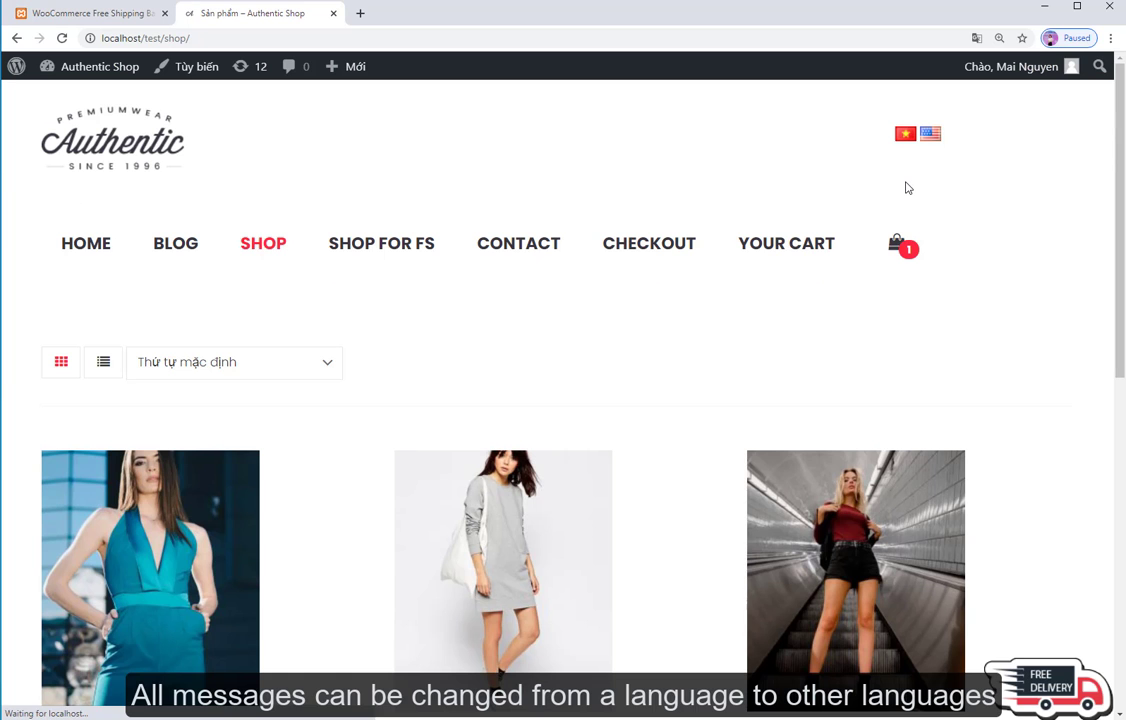